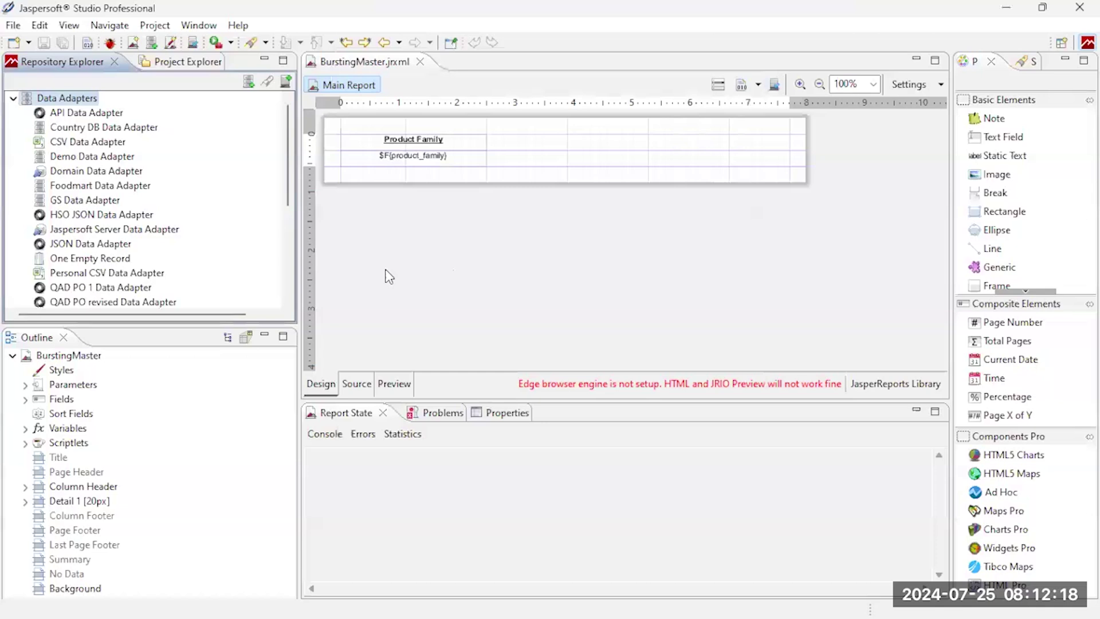
Step: Switch to Project Explorer and open the New menu for the MyReports project
{"action": "left_click", "coordinate": [176, 60]}
{"action": "scroll", "coordinate": [116, 168], "scroll_direction": "up", "scroll_amount": 6}
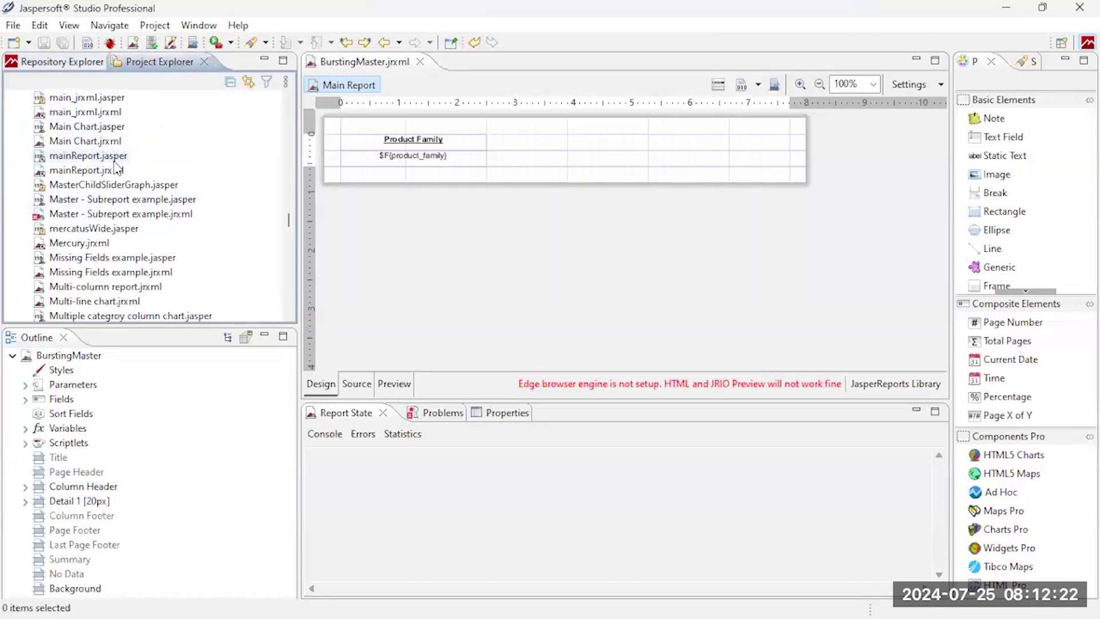
{"action": "left_click_drag", "start_coordinate": [287, 211], "coordinate": [293, 94]}
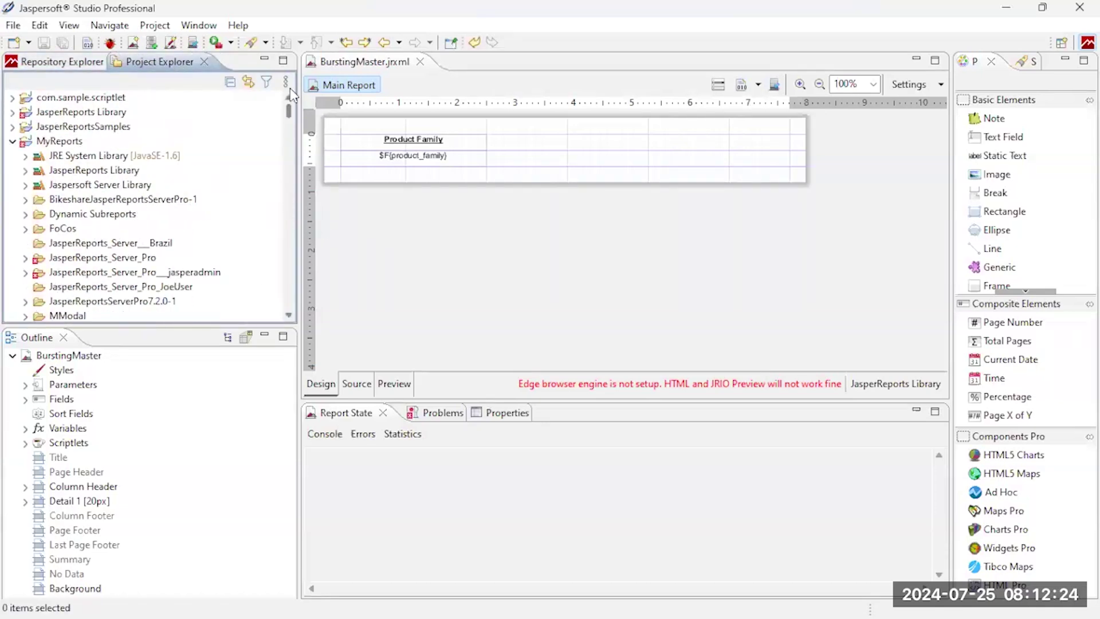
{"action": "right_click", "coordinate": [52, 142]}
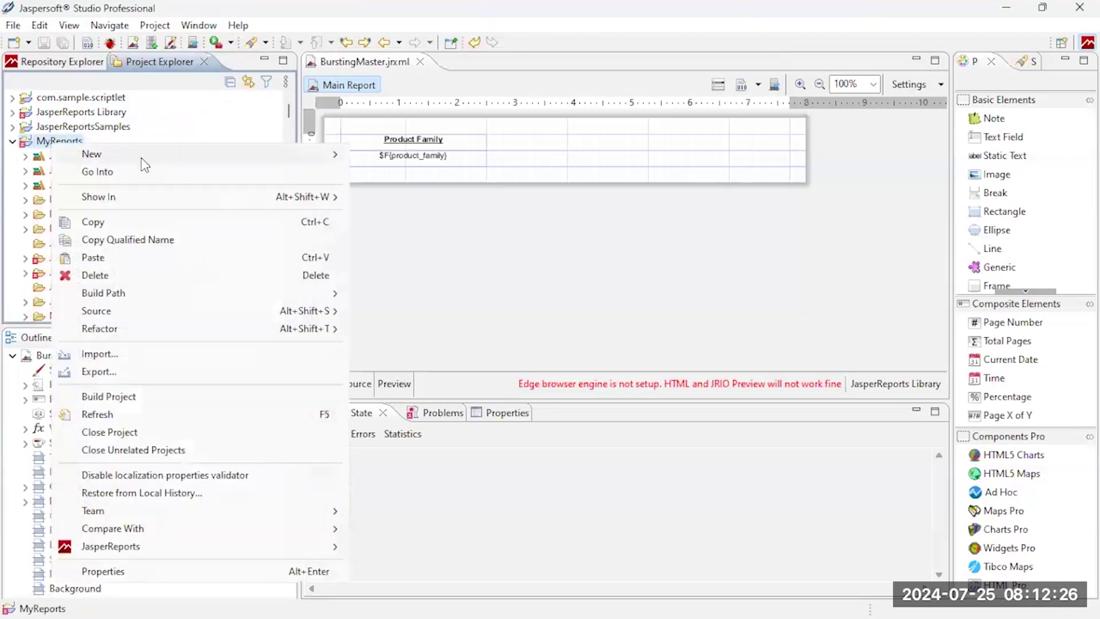
{"action": "mouse_move", "coordinate": [147, 155]}
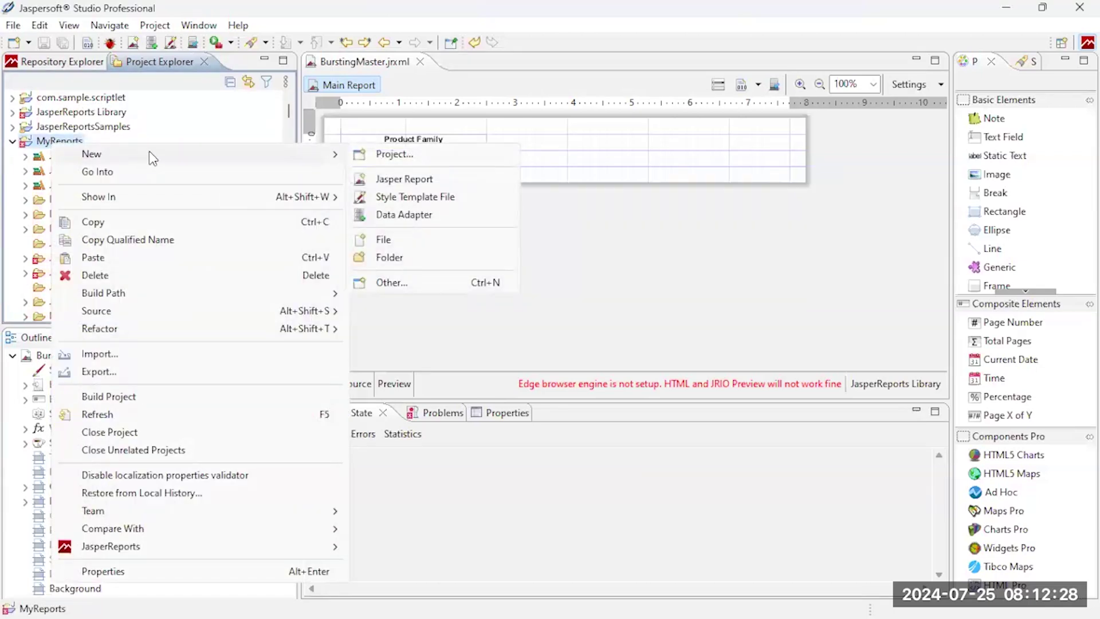
Step: Start a new Jasper Report and pick the Leaf Grey template from the gallery
{"action": "left_click", "coordinate": [399, 178]}
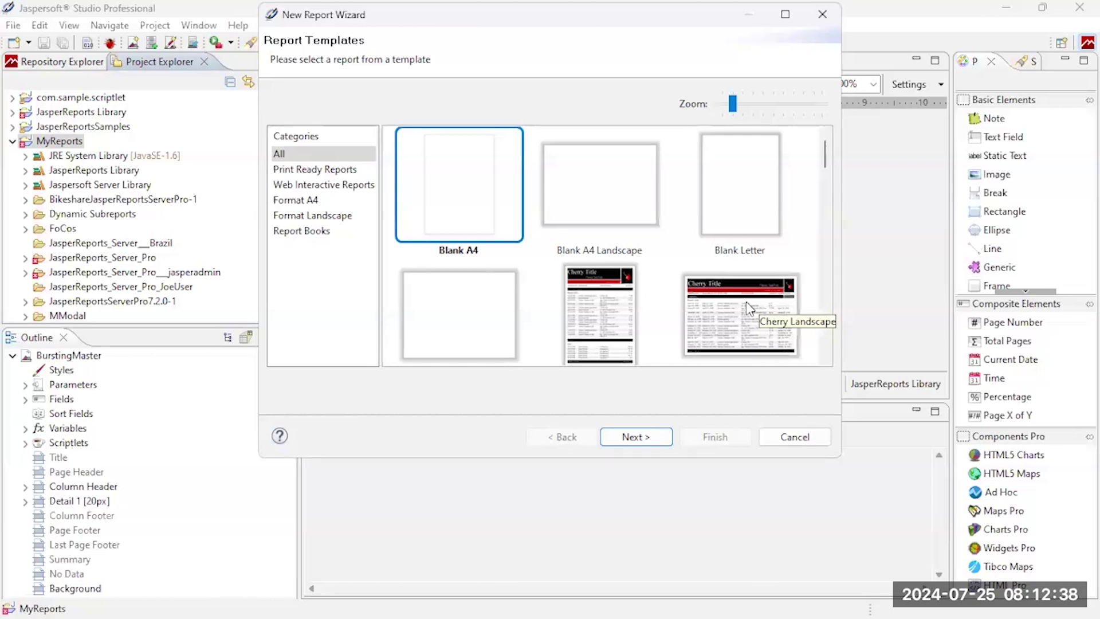
{"action": "scroll", "coordinate": [693, 280], "scroll_direction": "down", "scroll_amount": 2}
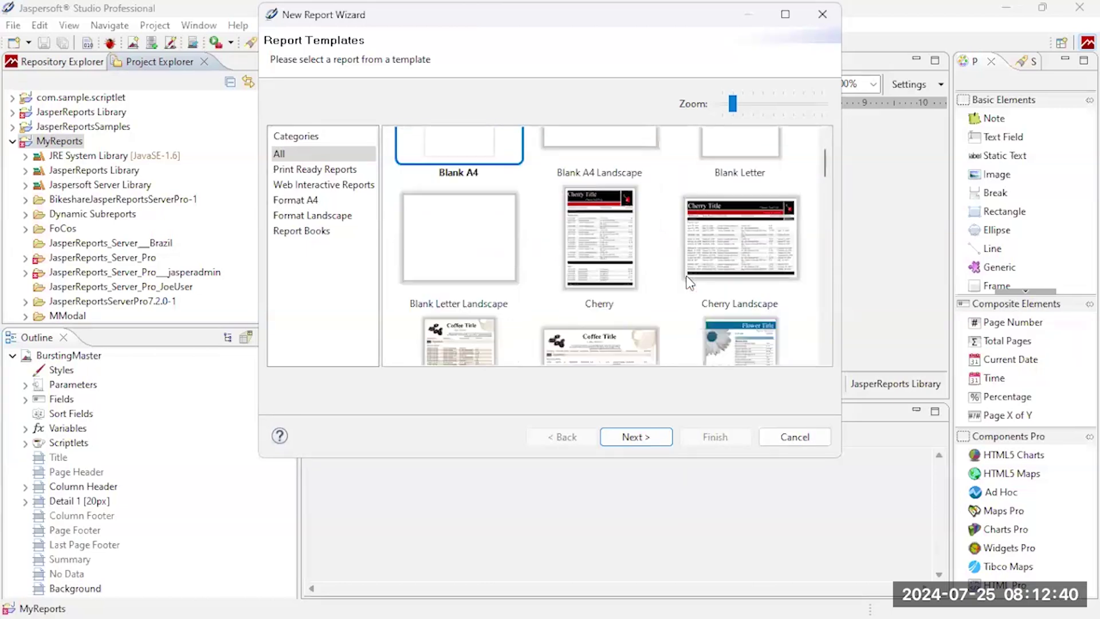
{"action": "scroll", "coordinate": [647, 221], "scroll_direction": "down", "scroll_amount": 5}
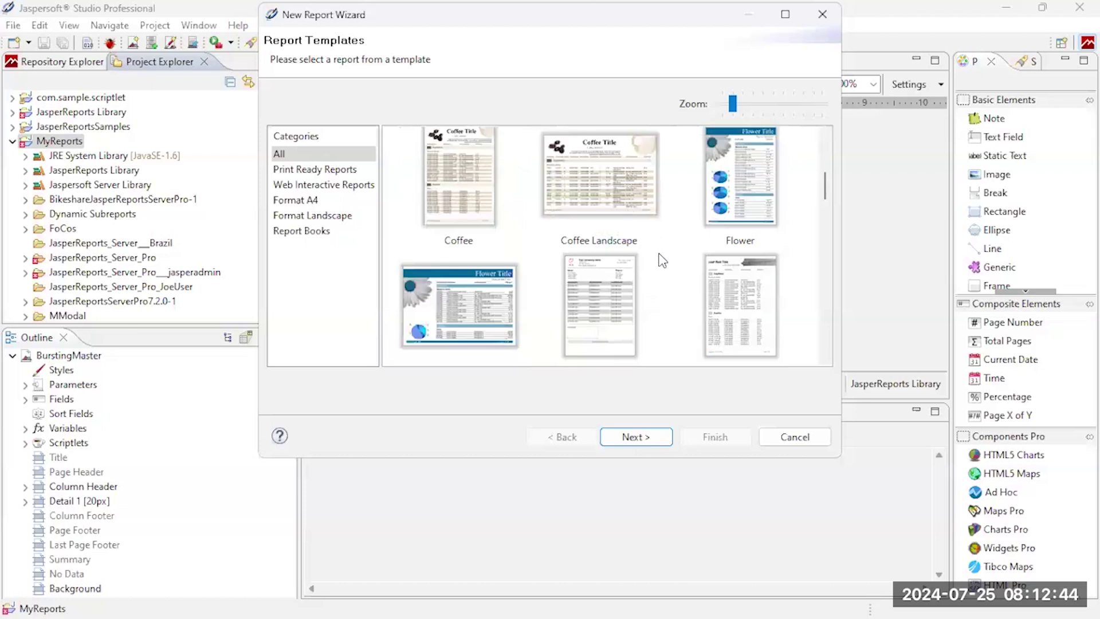
{"action": "scroll", "coordinate": [664, 263], "scroll_direction": "down", "scroll_amount": 2}
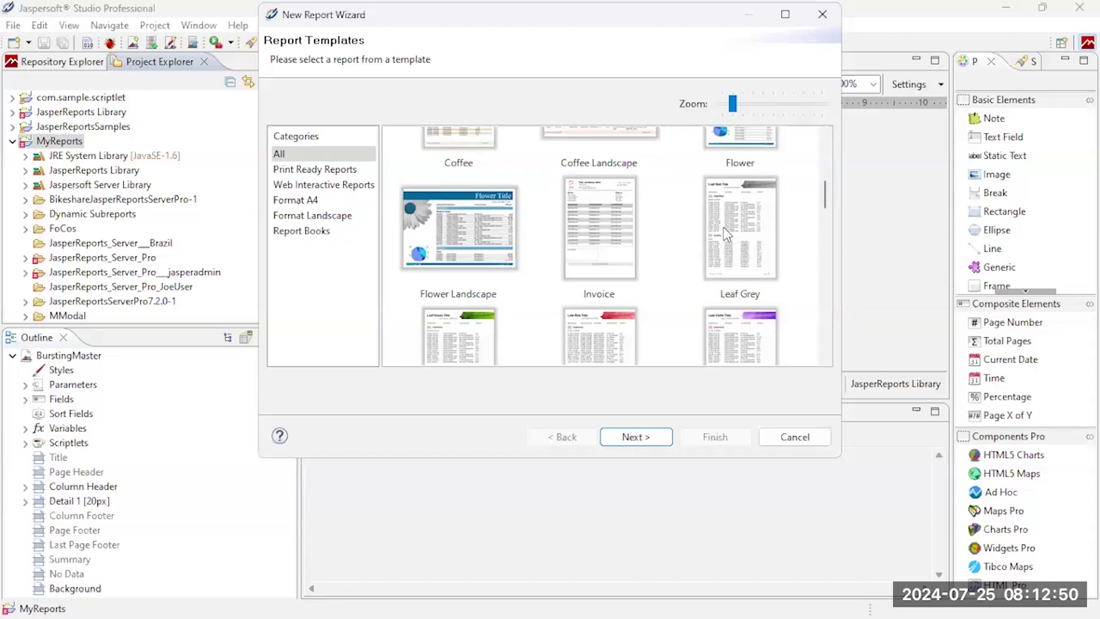
{"action": "scroll", "coordinate": [675, 246], "scroll_direction": "down", "scroll_amount": 3}
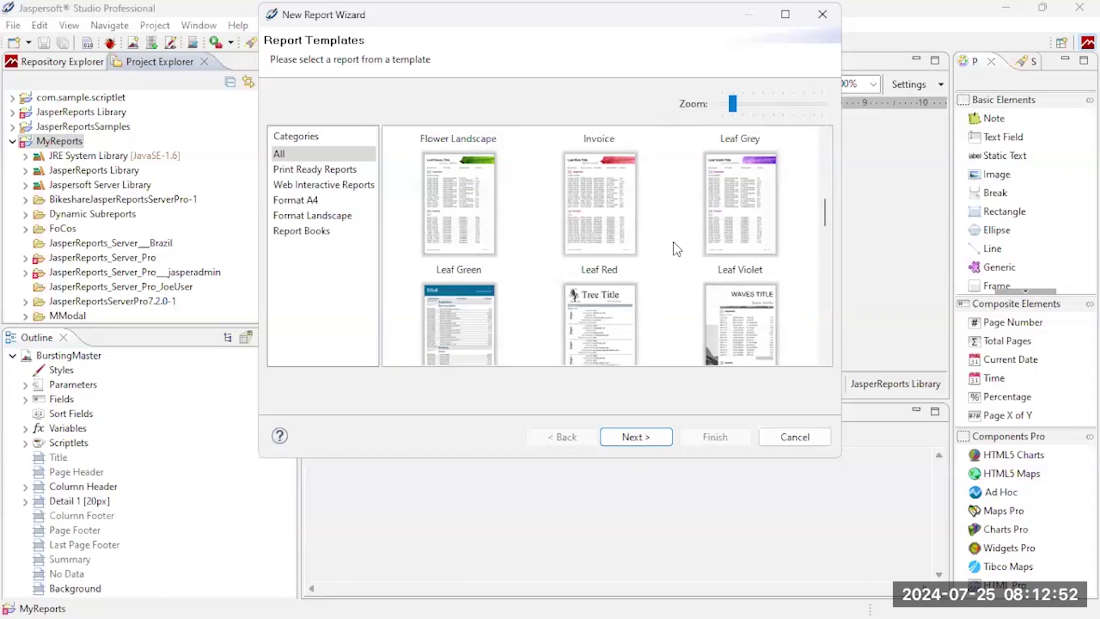
{"action": "scroll", "coordinate": [672, 242], "scroll_direction": "down", "scroll_amount": 4}
{"action": "scroll", "coordinate": [675, 244], "scroll_direction": "down", "scroll_amount": 2}
{"action": "scroll", "coordinate": [676, 241], "scroll_direction": "up", "scroll_amount": 8}
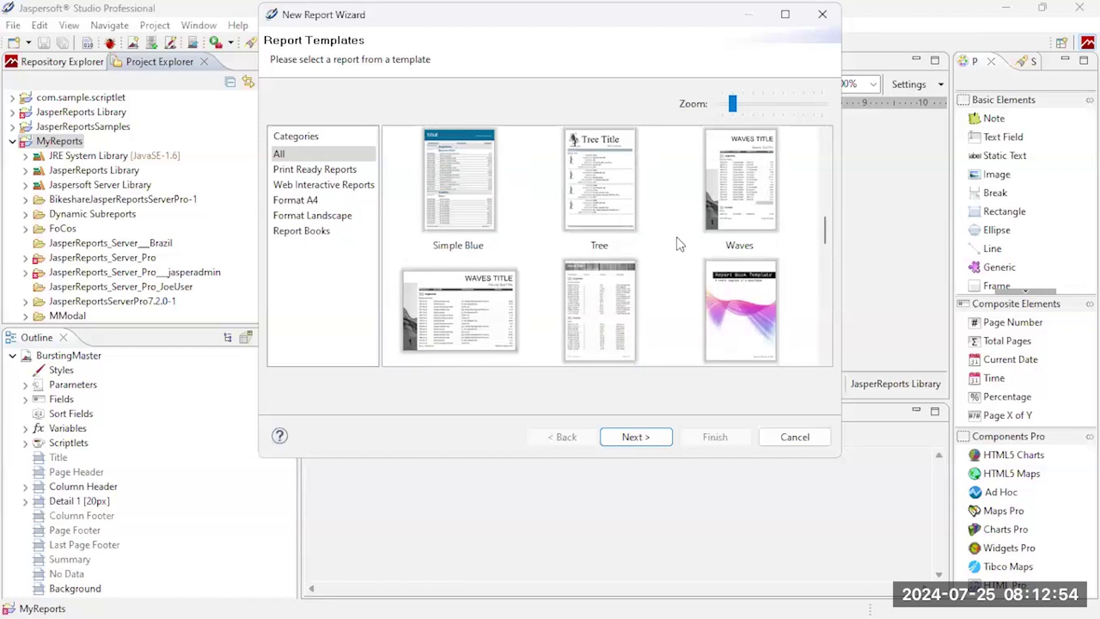
{"action": "scroll", "coordinate": [678, 233], "scroll_direction": "up", "scroll_amount": 3}
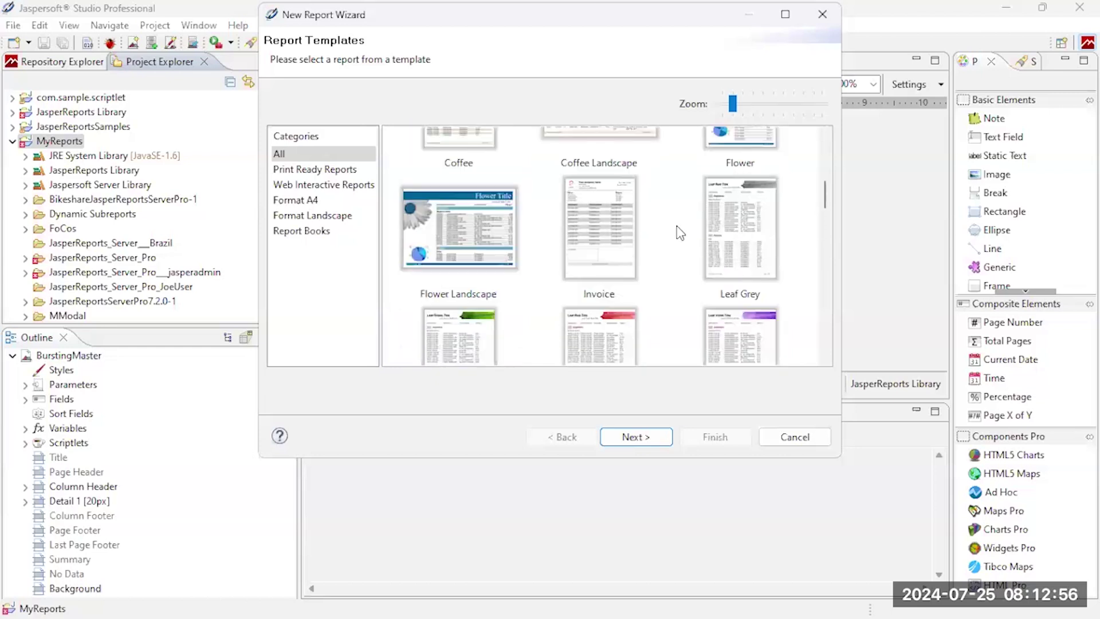
{"action": "left_click", "coordinate": [727, 263]}
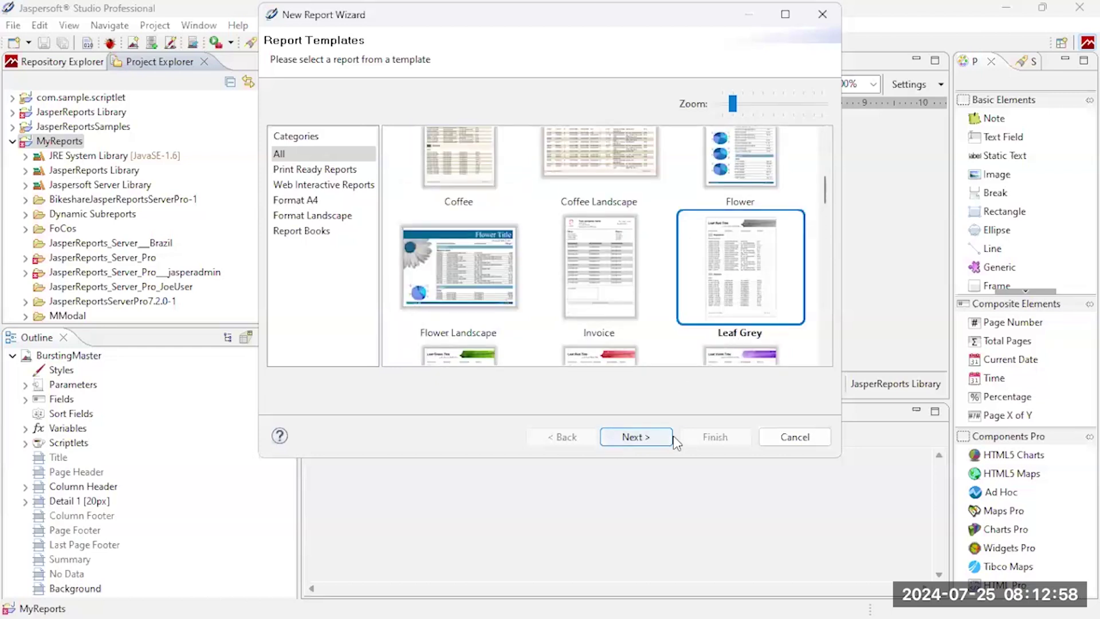
Step: Name the report file 'Expense by account type report' in MyReports
{"action": "left_click", "coordinate": [640, 442]}
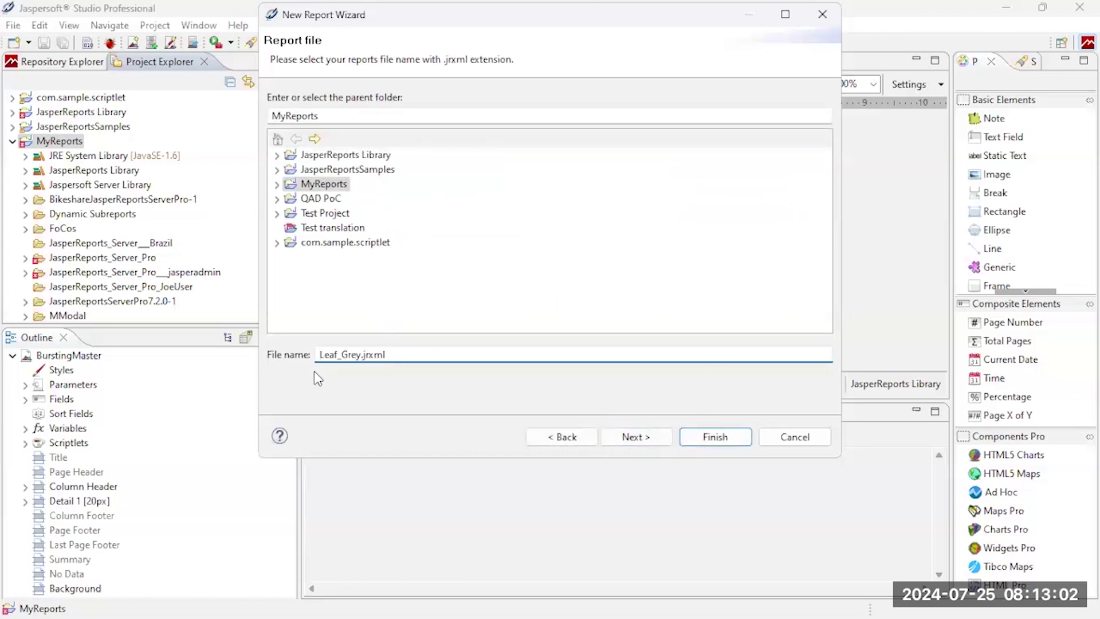
{"action": "left_click_drag", "start_coordinate": [362, 355], "coordinate": [307, 353]}
{"action": "type", "text": "Expen"}
{"action": "type", "text": "se by acco"}
{"action": "type", "text": "unt type re"}
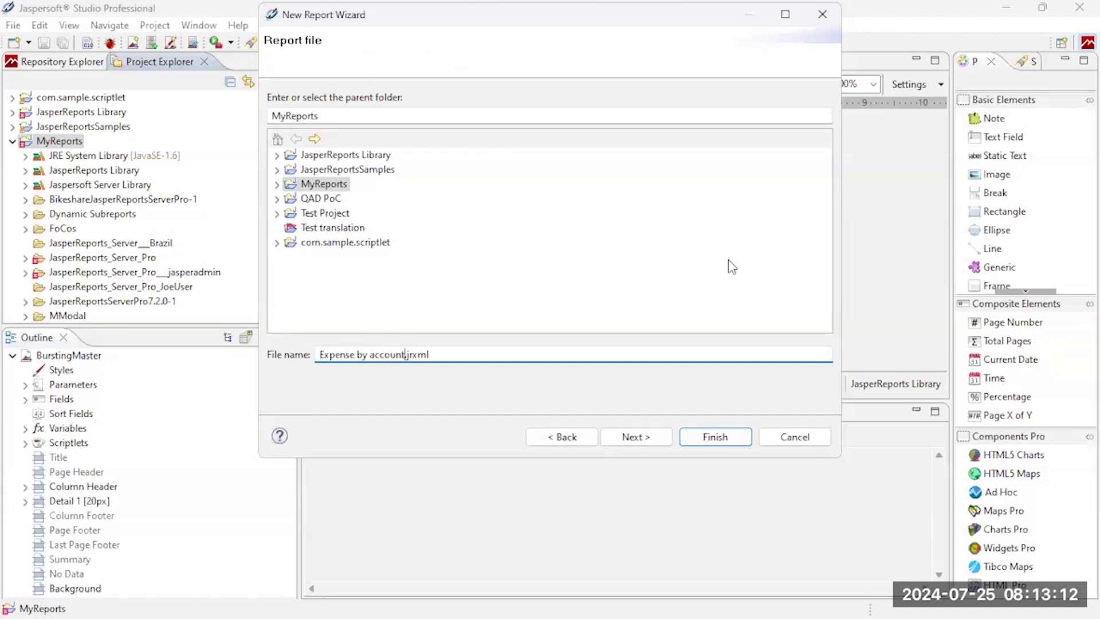
{"action": "type", "text": "port"}
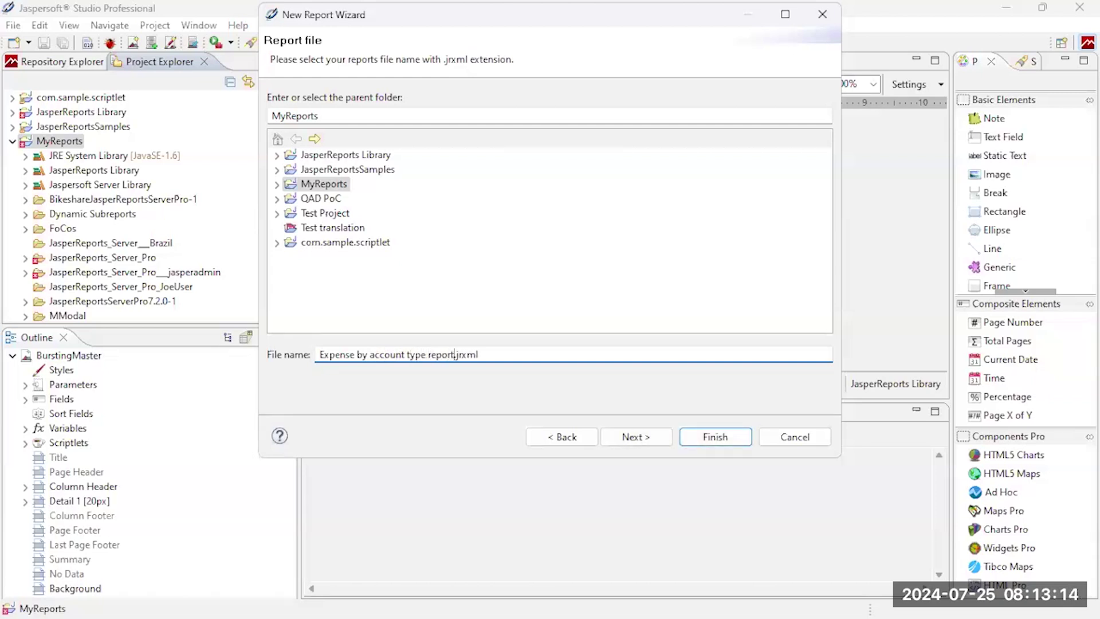
Step: Use the Demo Data Adapter as the report's data source
{"action": "left_click", "coordinate": [636, 437]}
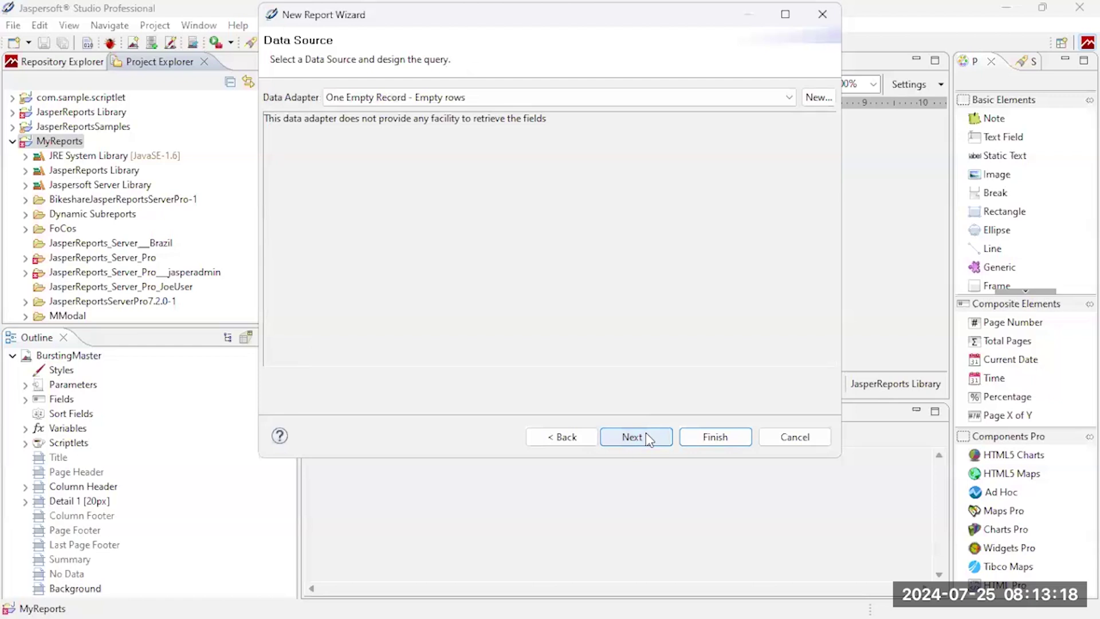
{"action": "left_click", "coordinate": [789, 98]}
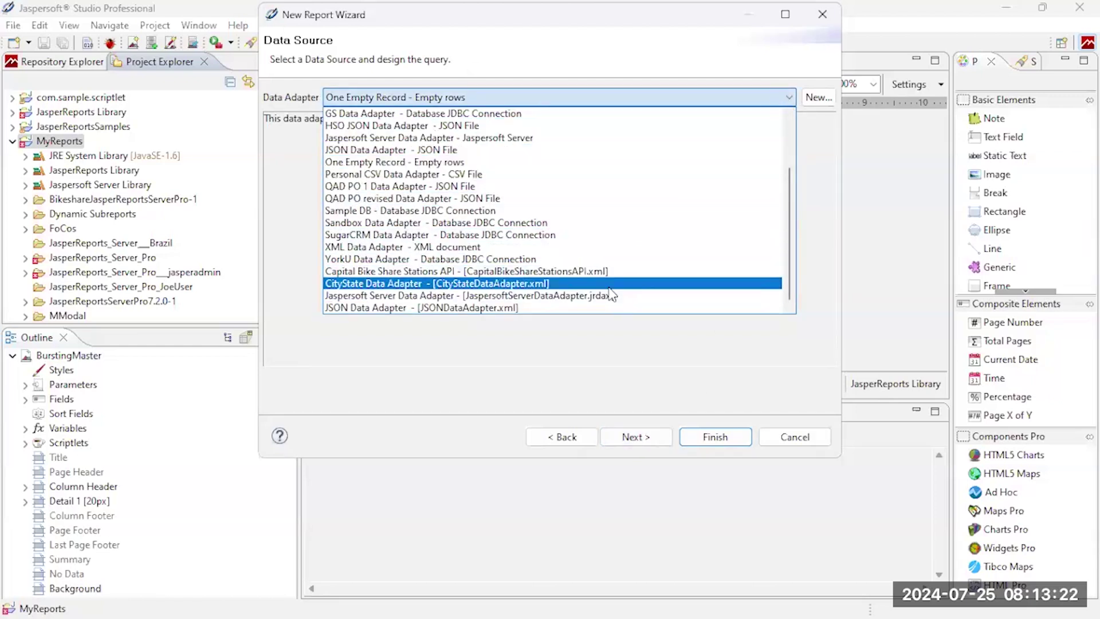
{"action": "scroll", "coordinate": [614, 196], "scroll_direction": "up", "scroll_amount": 2}
{"action": "scroll", "coordinate": [607, 189], "scroll_direction": "up", "scroll_amount": 1}
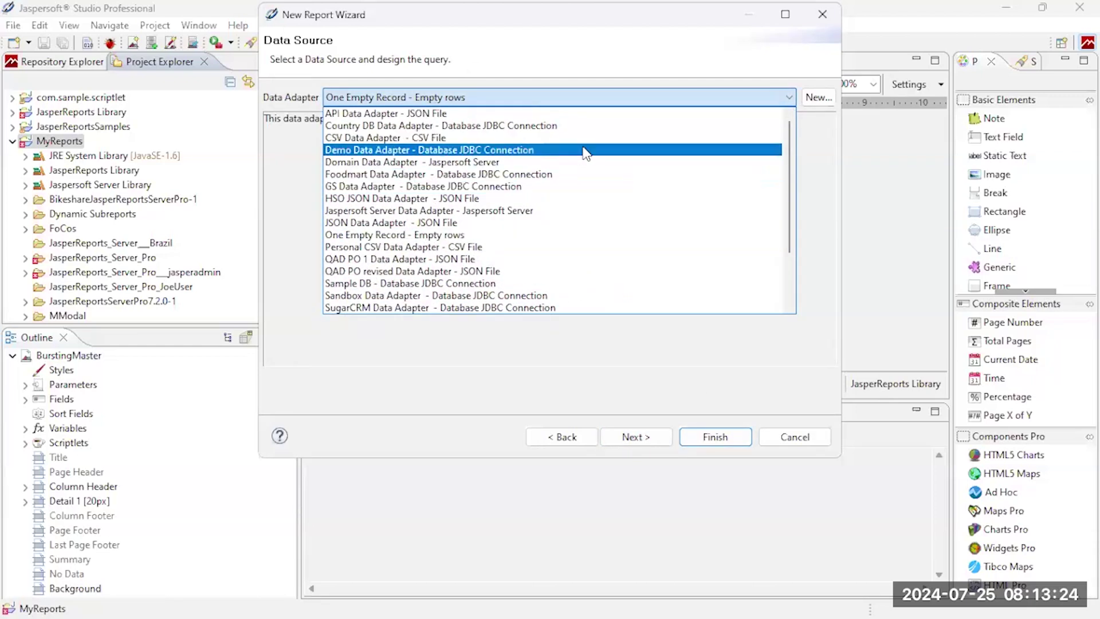
{"action": "left_click", "coordinate": [584, 148]}
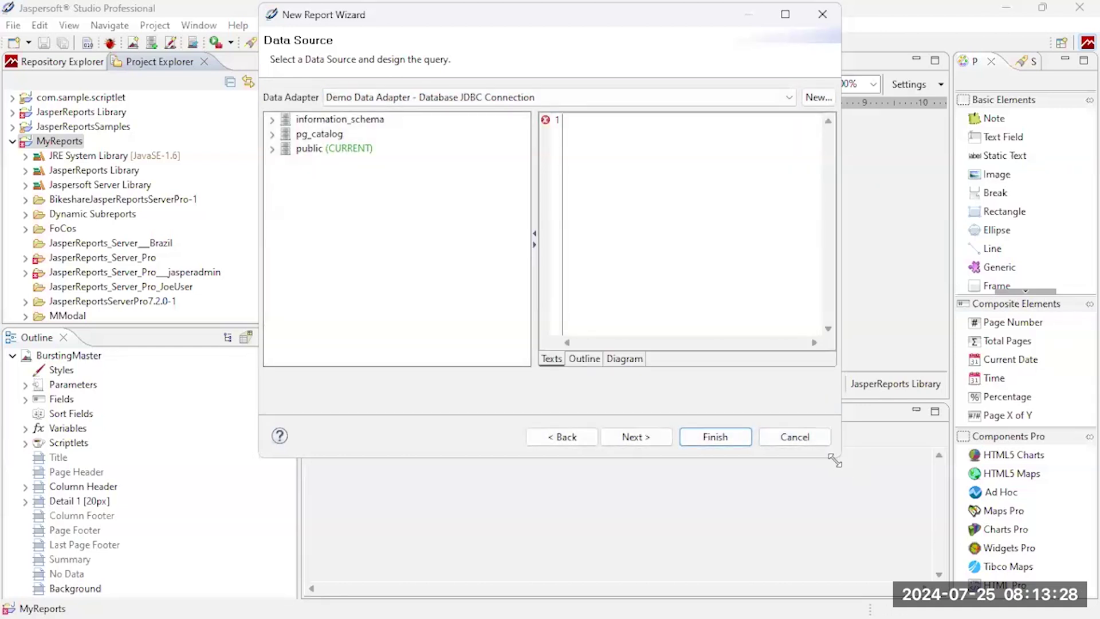
Step: Enlarge the wizard and list the tables under public (CURRENT) > Table
{"action": "left_click_drag", "start_coordinate": [833, 458], "coordinate": [1044, 577]}
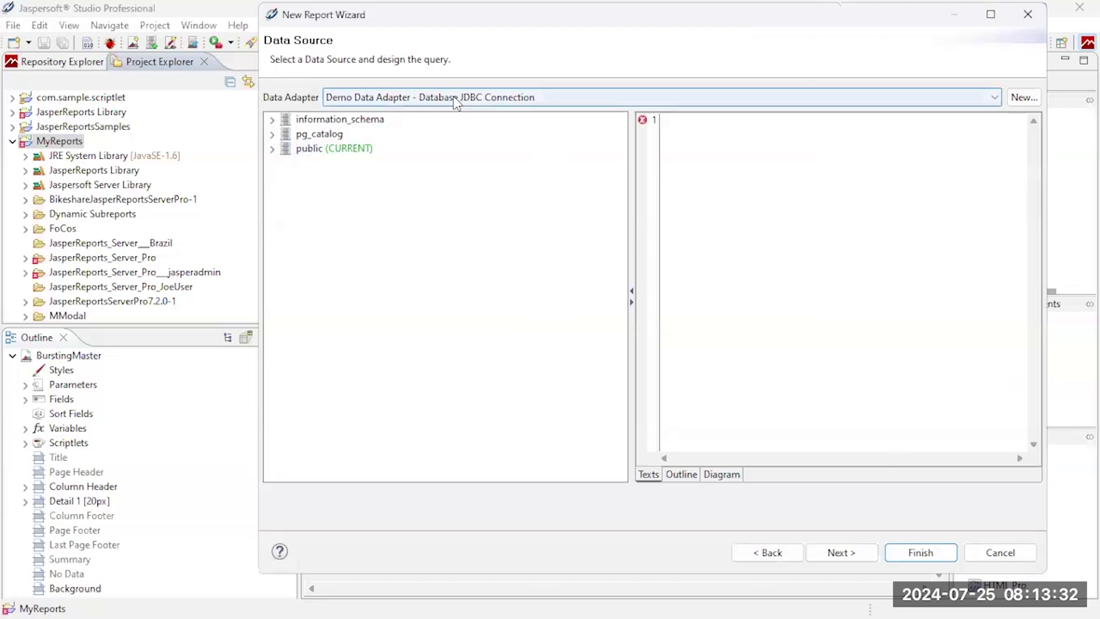
{"action": "left_click", "coordinate": [273, 148]}
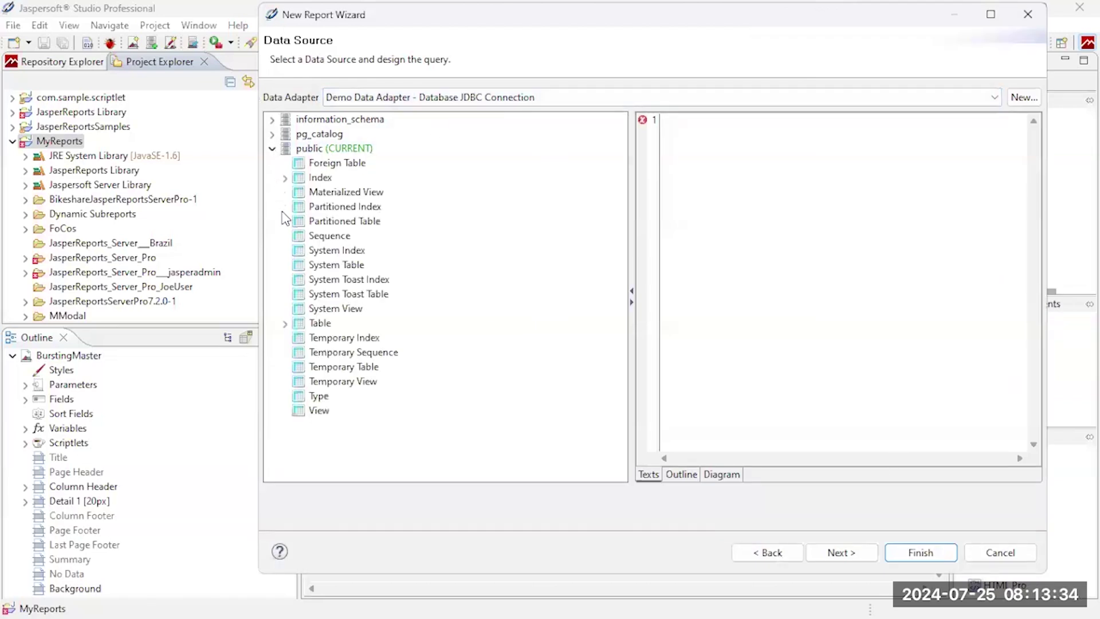
{"action": "left_click", "coordinate": [285, 324]}
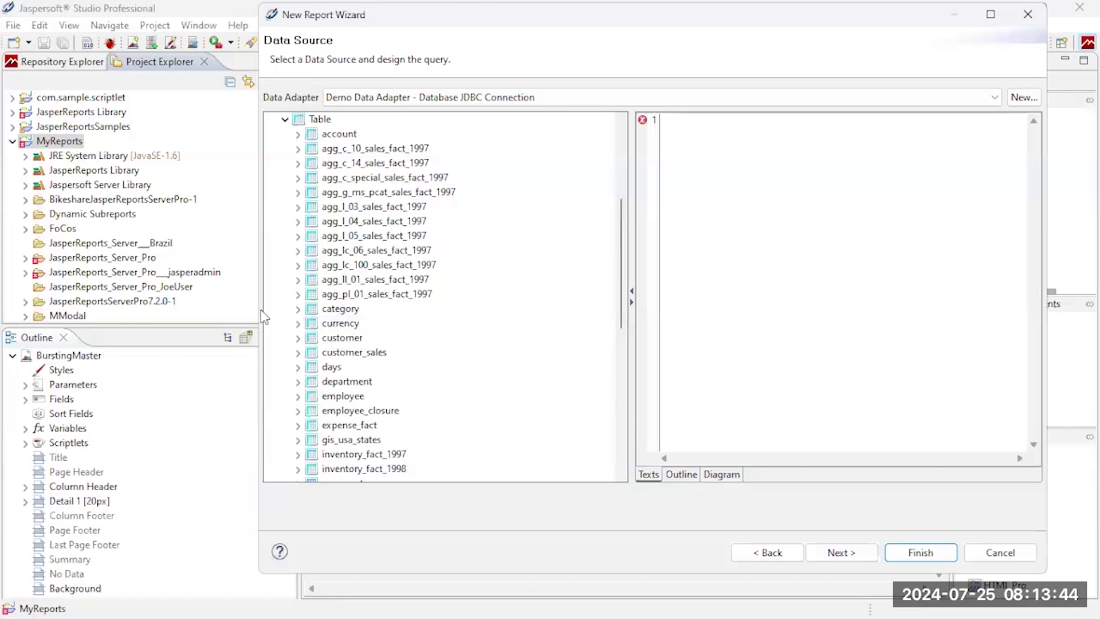
{"action": "left_click_drag", "start_coordinate": [259, 308], "coordinate": [122, 308]}
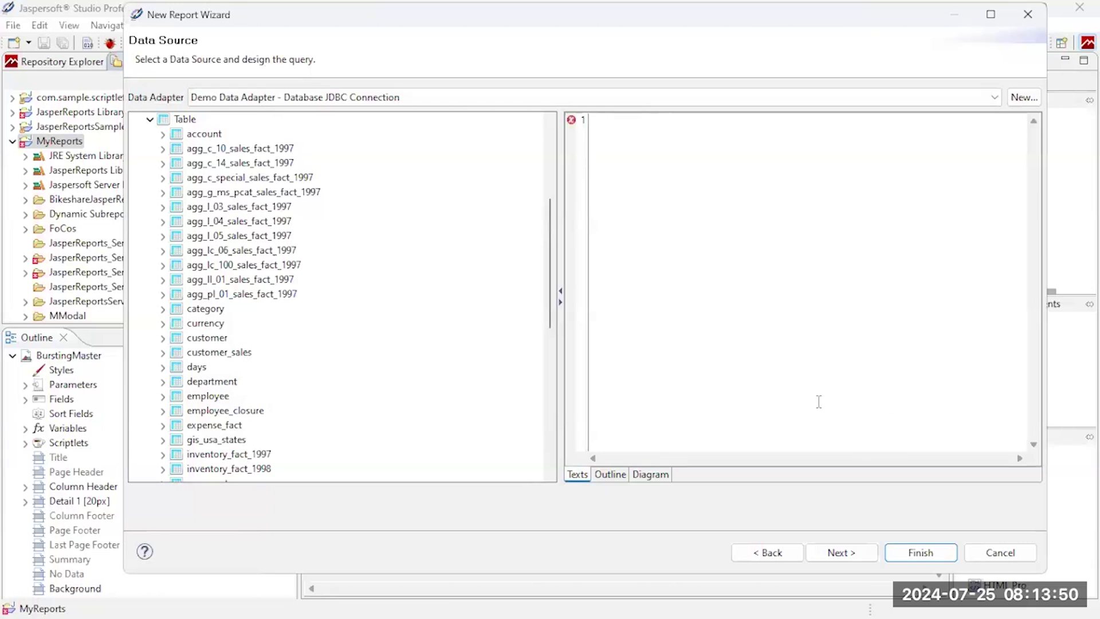
Step: Add the expense_fact, account, store and region tables to the query diagram
{"action": "left_click", "coordinate": [650, 474]}
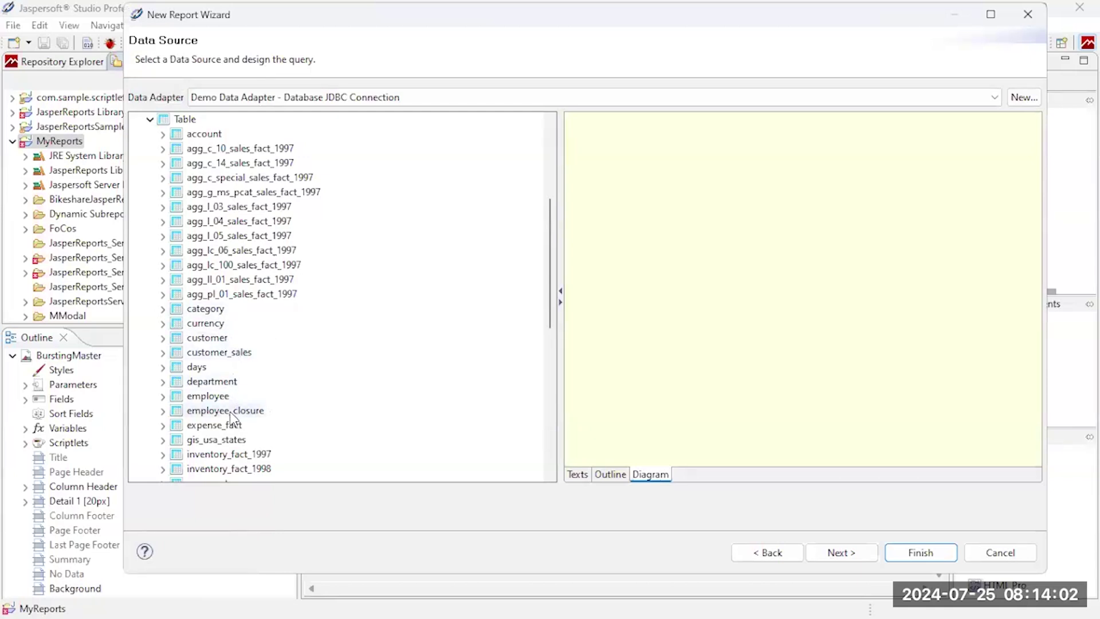
{"action": "left_click_drag", "start_coordinate": [223, 426], "coordinate": [627, 219]}
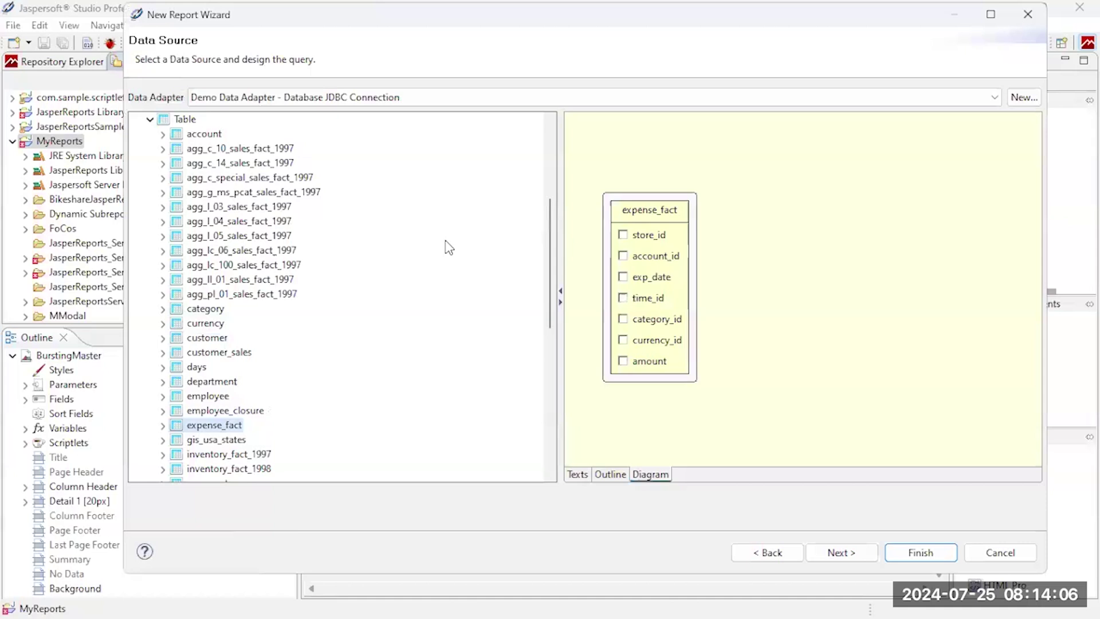
{"action": "left_click_drag", "start_coordinate": [216, 138], "coordinate": [805, 152]}
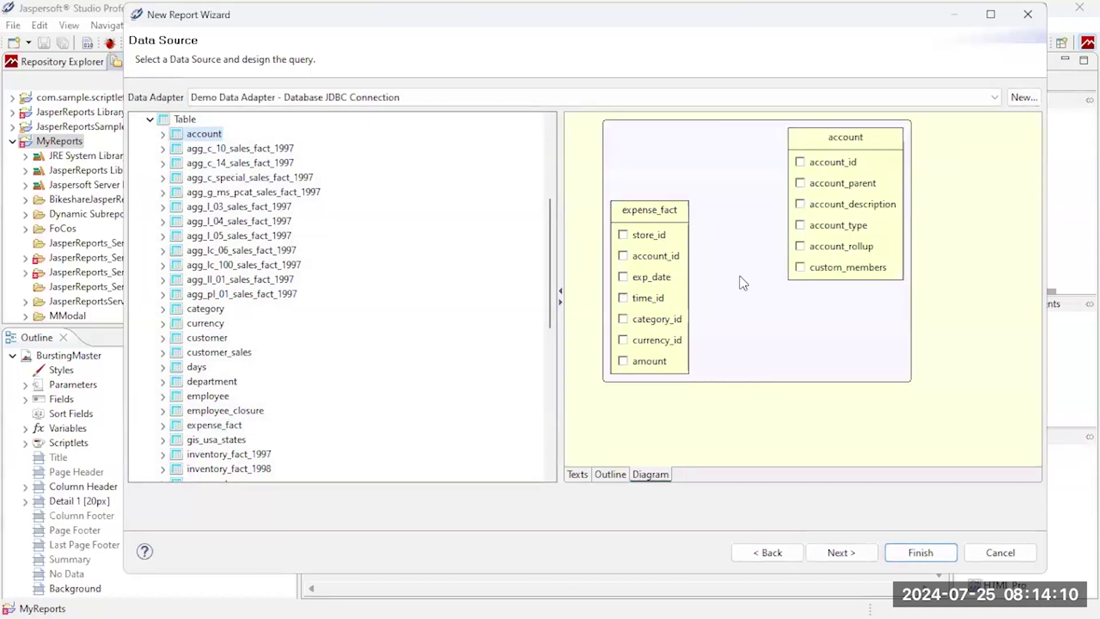
{"action": "scroll", "coordinate": [243, 412], "scroll_direction": "down", "scroll_amount": 6}
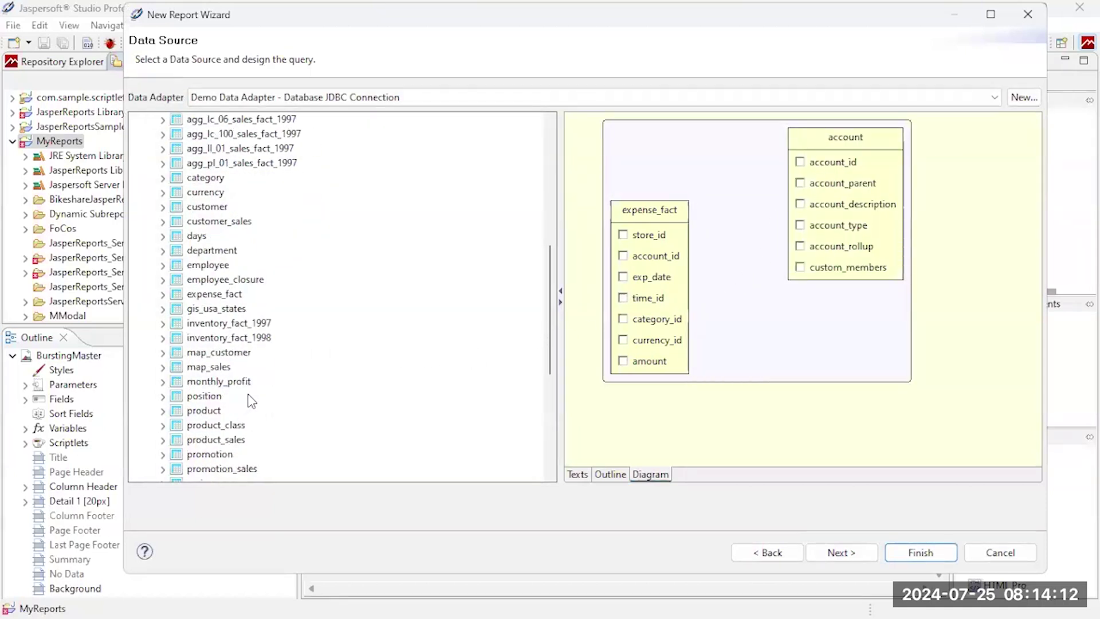
{"action": "left_click_drag", "start_coordinate": [225, 442], "coordinate": [782, 344]}
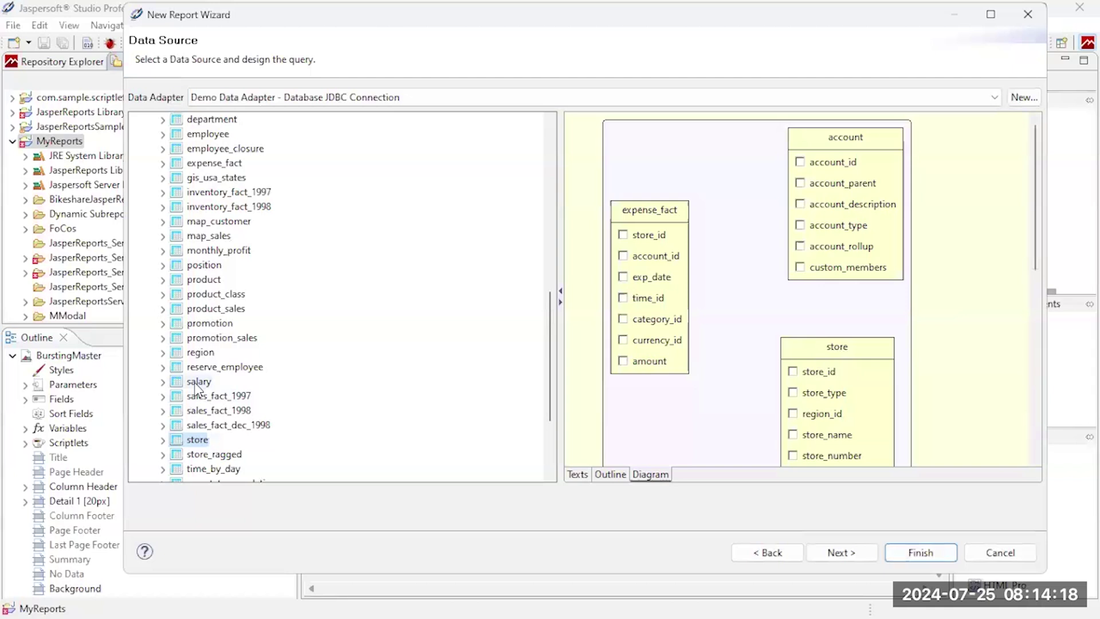
{"action": "left_click_drag", "start_coordinate": [204, 352], "coordinate": [987, 310]}
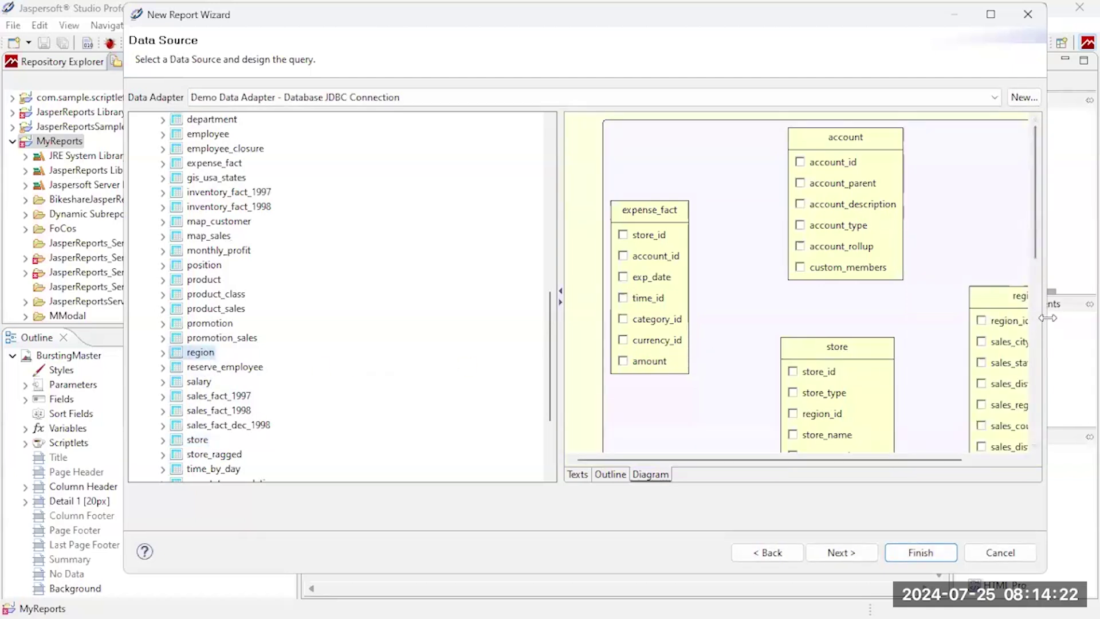
{"action": "left_click_drag", "start_coordinate": [1047, 318], "coordinate": [1092, 318]}
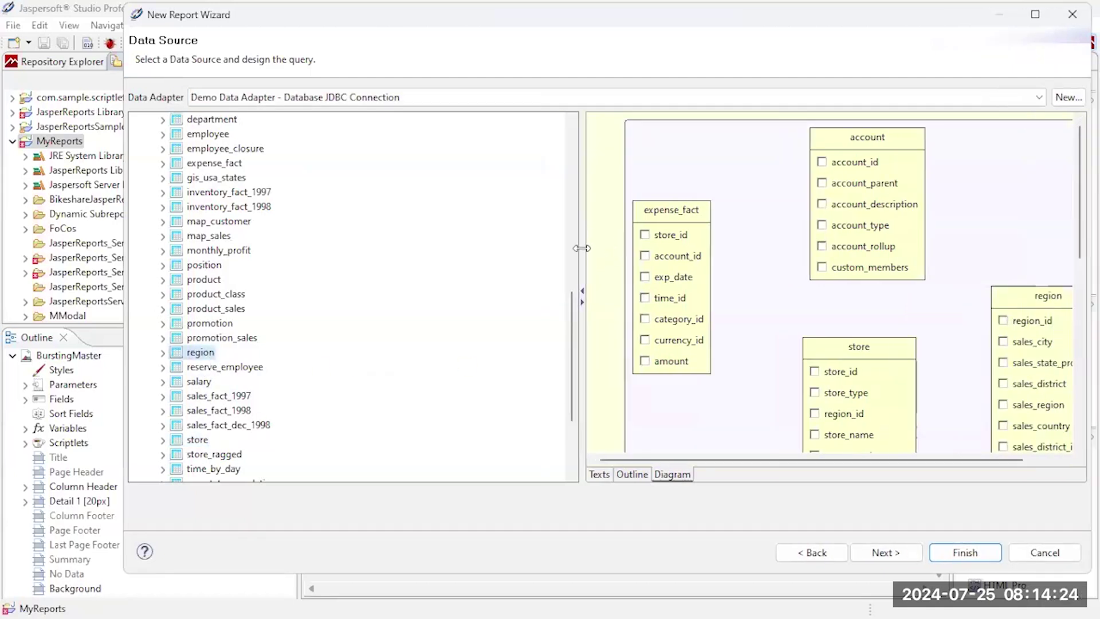
{"action": "left_click_drag", "start_coordinate": [581, 248], "coordinate": [385, 262]}
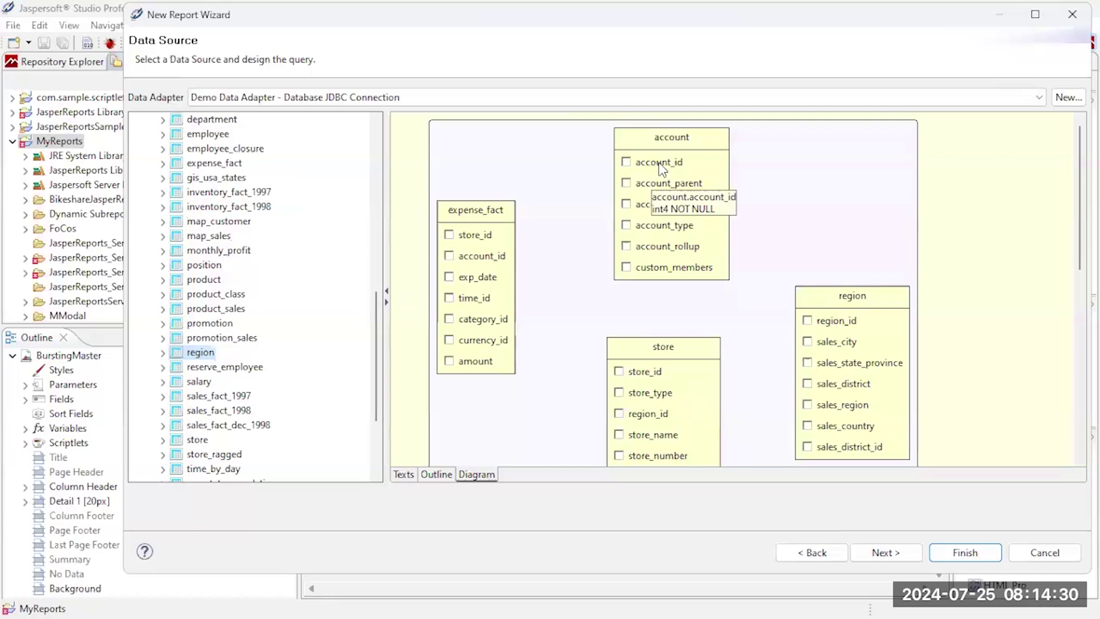
Step: Join account and store to expense_fact, and region to store, on their id columns
{"action": "left_click_drag", "start_coordinate": [661, 167], "coordinate": [489, 259]}
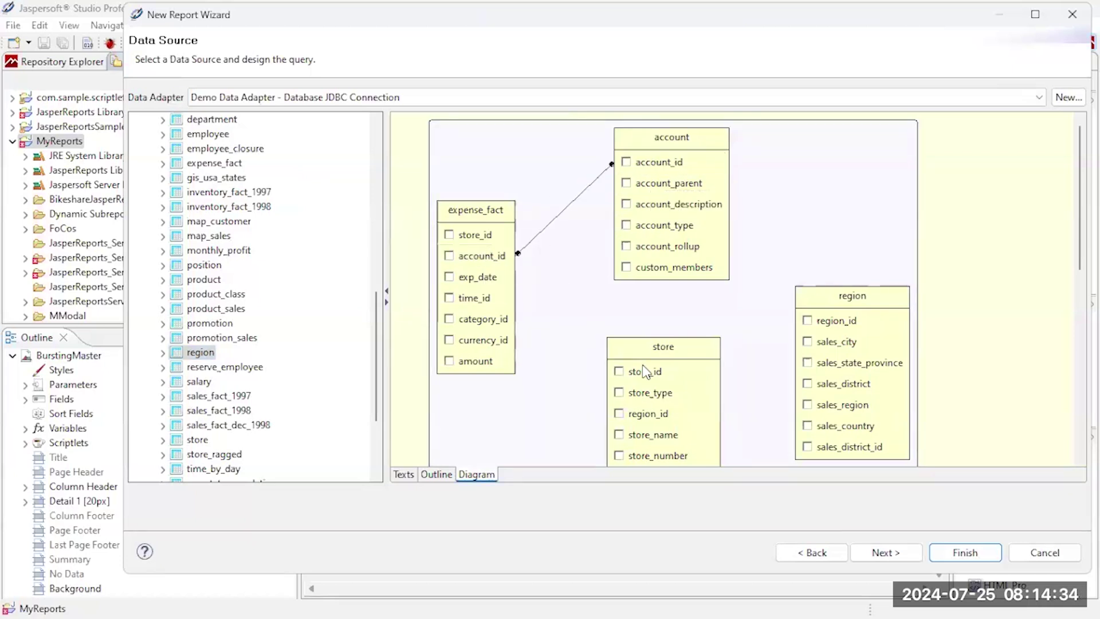
{"action": "left_click_drag", "start_coordinate": [646, 372], "coordinate": [485, 240]}
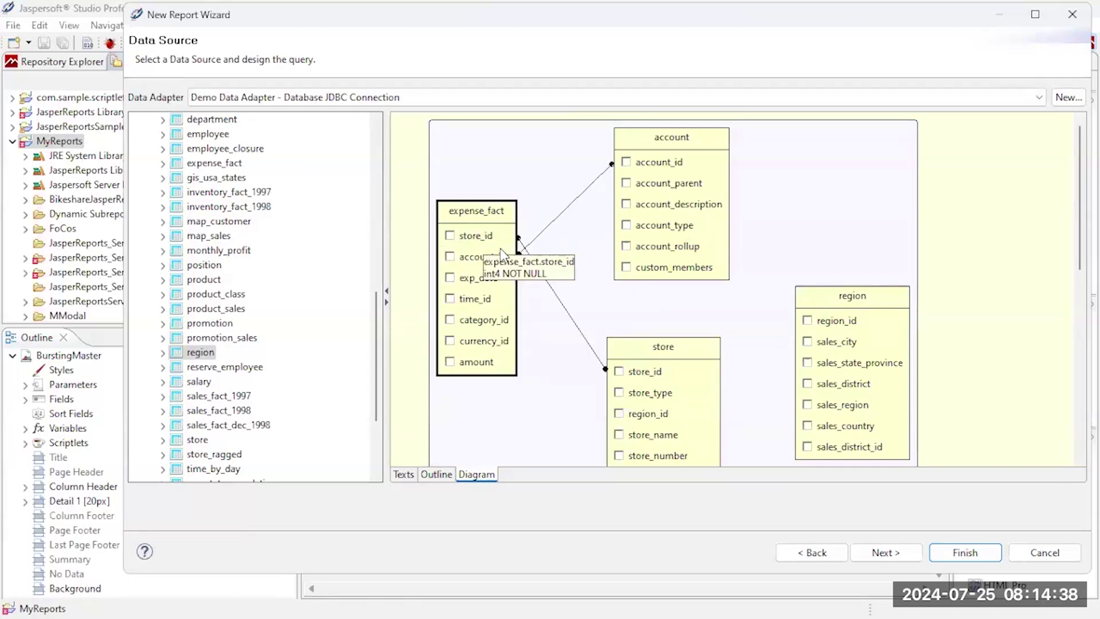
{"action": "left_click_drag", "start_coordinate": [823, 321], "coordinate": [676, 414]}
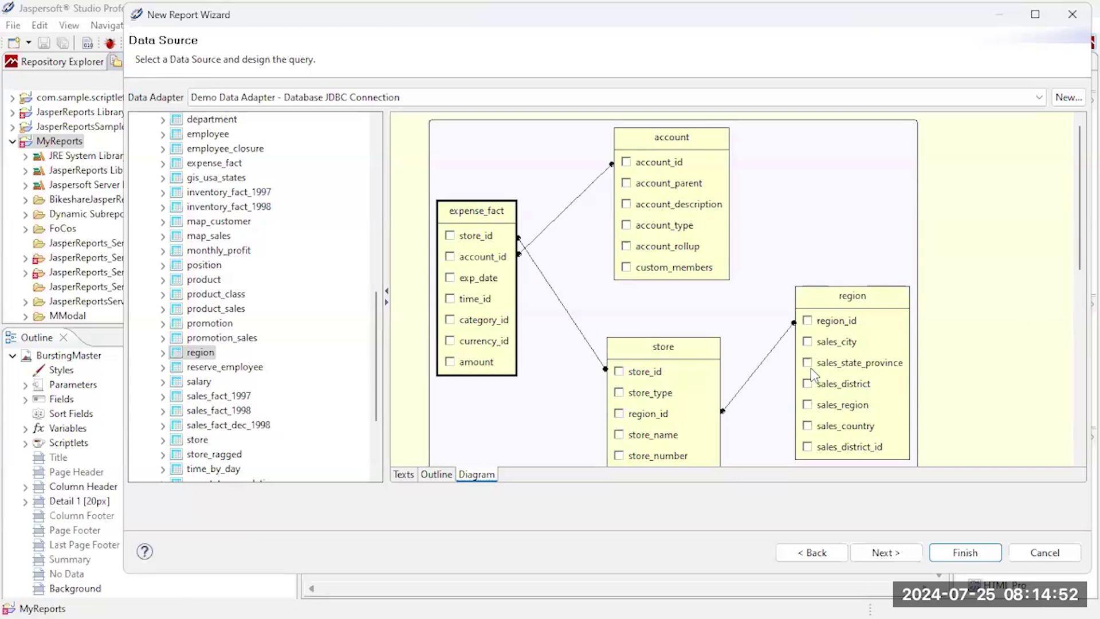
Step: Include sales_region, store_type, account_description and amount in the query
{"action": "left_click", "coordinate": [808, 405]}
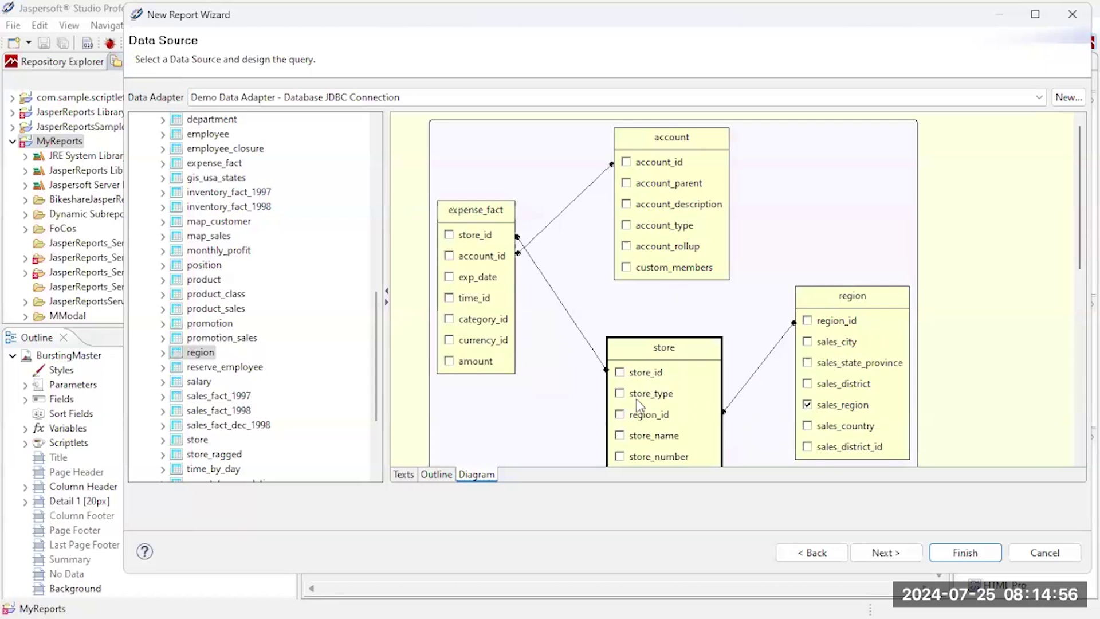
{"action": "left_click", "coordinate": [619, 393]}
{"action": "left_click", "coordinate": [625, 204]}
{"action": "left_click", "coordinate": [449, 361]}
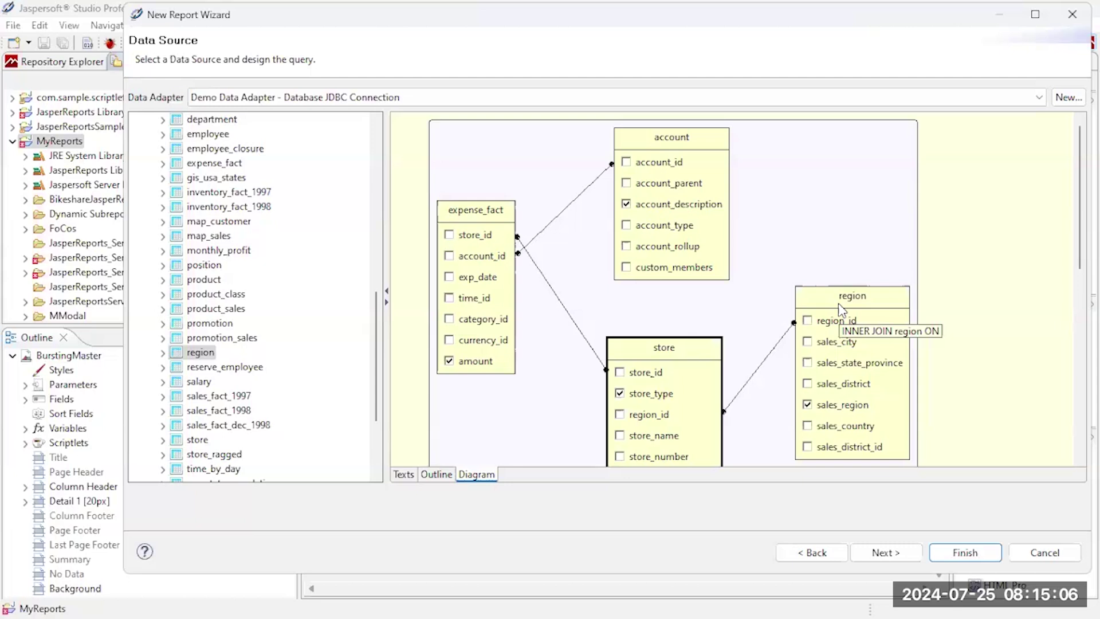
Step: In the SQL text, alias the columns as Region, Store Type and Description
{"action": "left_click", "coordinate": [405, 475]}
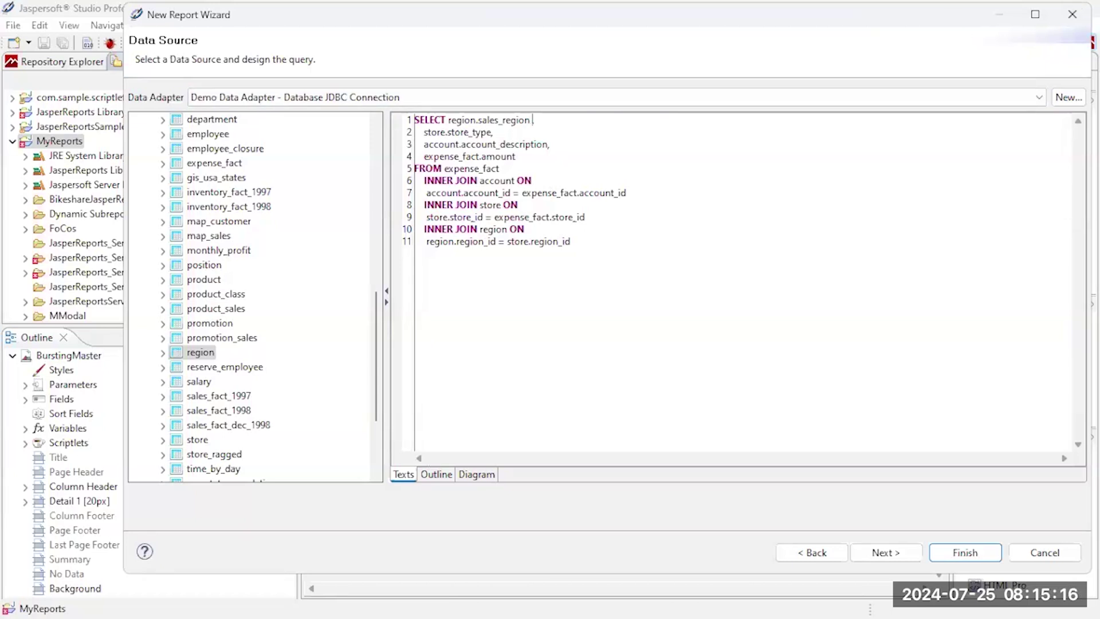
{"action": "type", "text": "\""}
{"action": "type", "text": "Re"}
{"action": "type", "text": "gion\","}
{"action": "type", "text": "Type"}
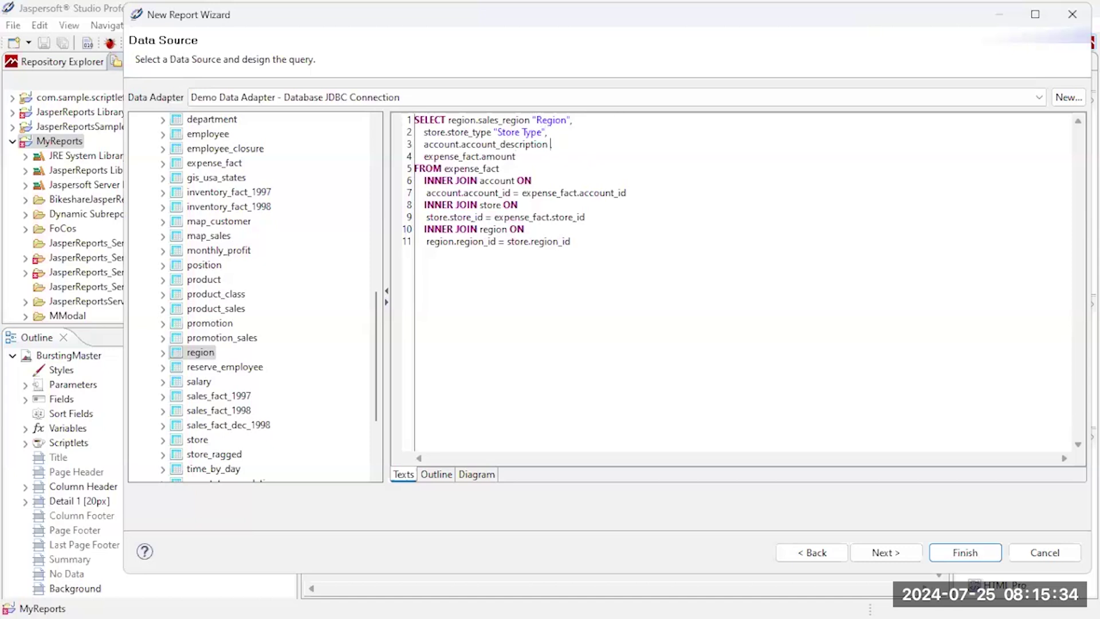
{"action": "type", "text": "\""}
{"action": "type", "text": "Description"}
{"action": "type", "text": "mount"}
Step: Wrap expense_fact.amount in sum()
{"action": "left_click", "coordinate": [424, 157]}
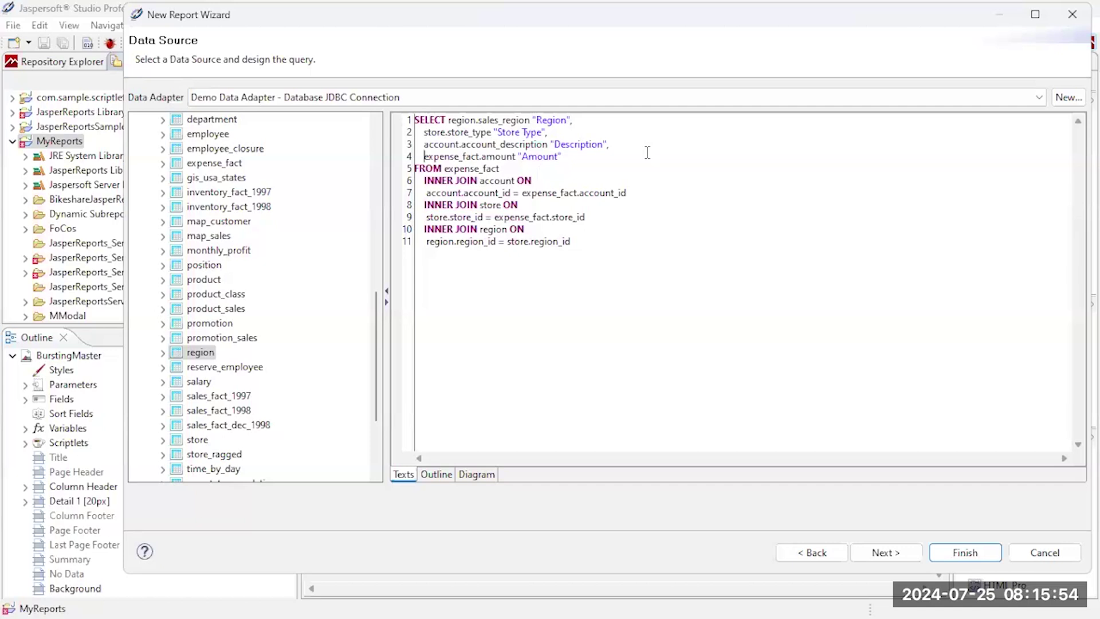
{"action": "type", "text": "sum("}
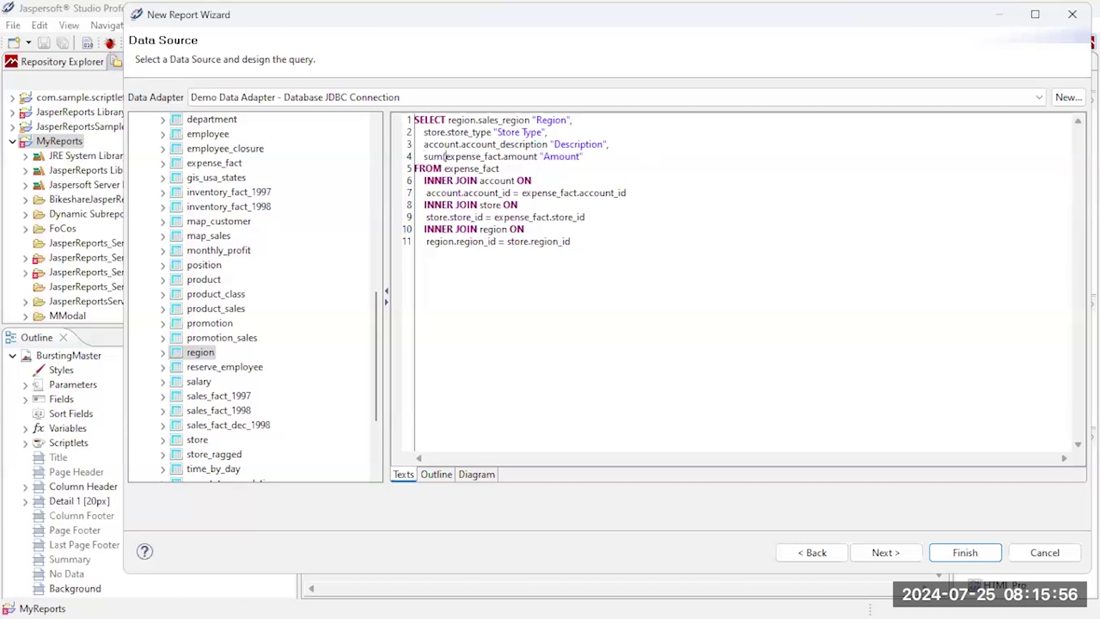
{"action": "left_click", "coordinate": [539, 161]}
{"action": "type", "text": ")"}
Step: Add a group by clause on sales_region, store_type and account_description
{"action": "key", "text": "Return"}
{"action": "type", "text": "group by"}
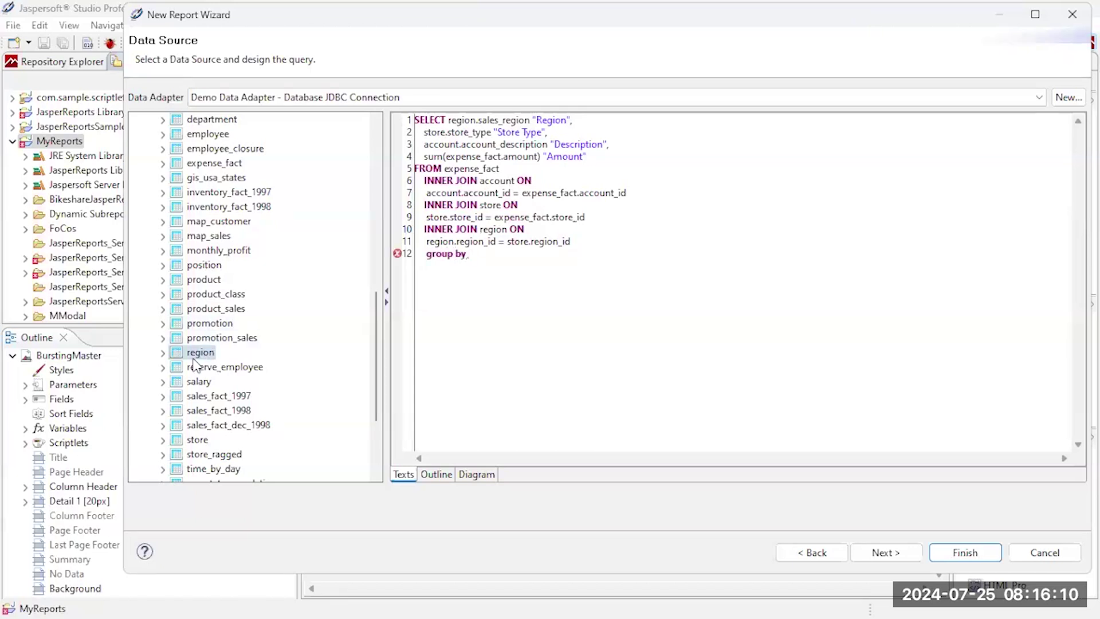
{"action": "left_click", "coordinate": [166, 353]}
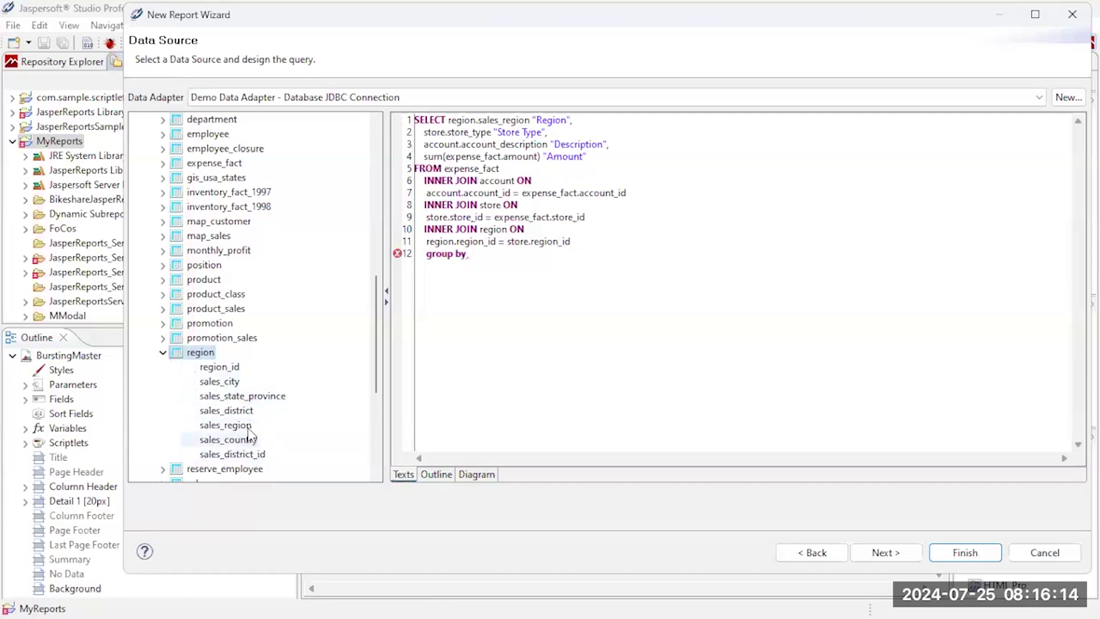
{"action": "left_click_drag", "start_coordinate": [238, 425], "coordinate": [516, 271]}
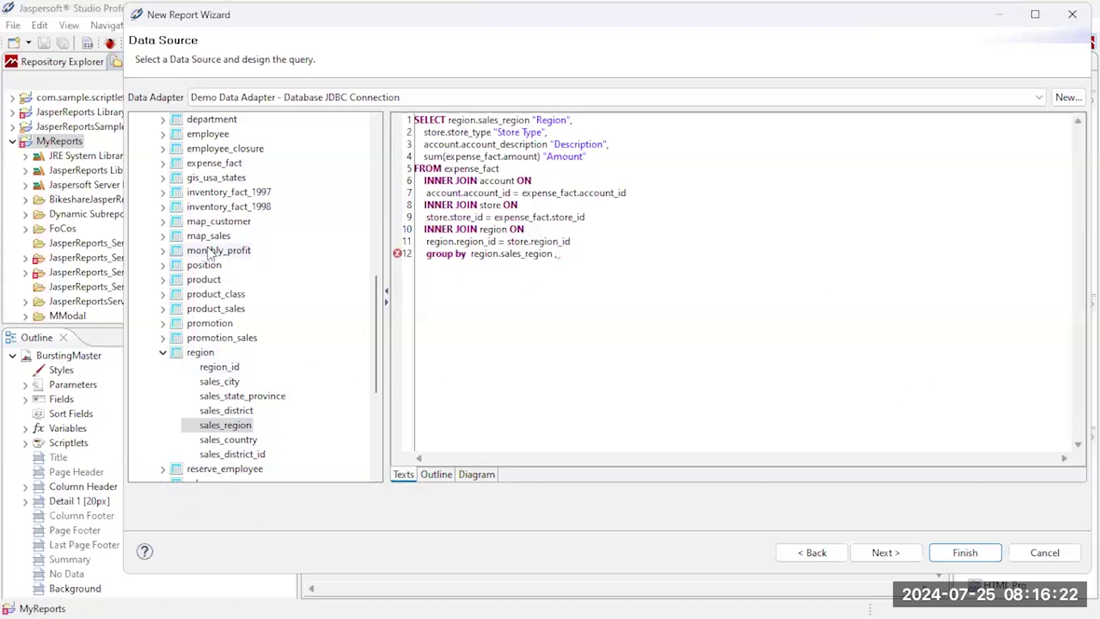
{"action": "left_click", "coordinate": [162, 353]}
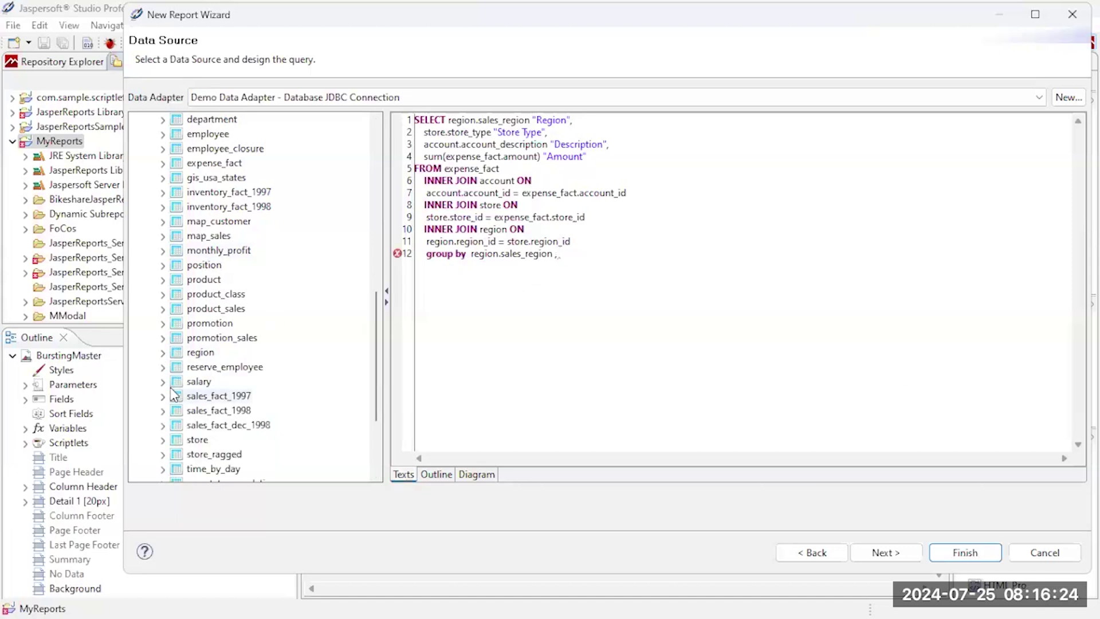
{"action": "left_click", "coordinate": [162, 439]}
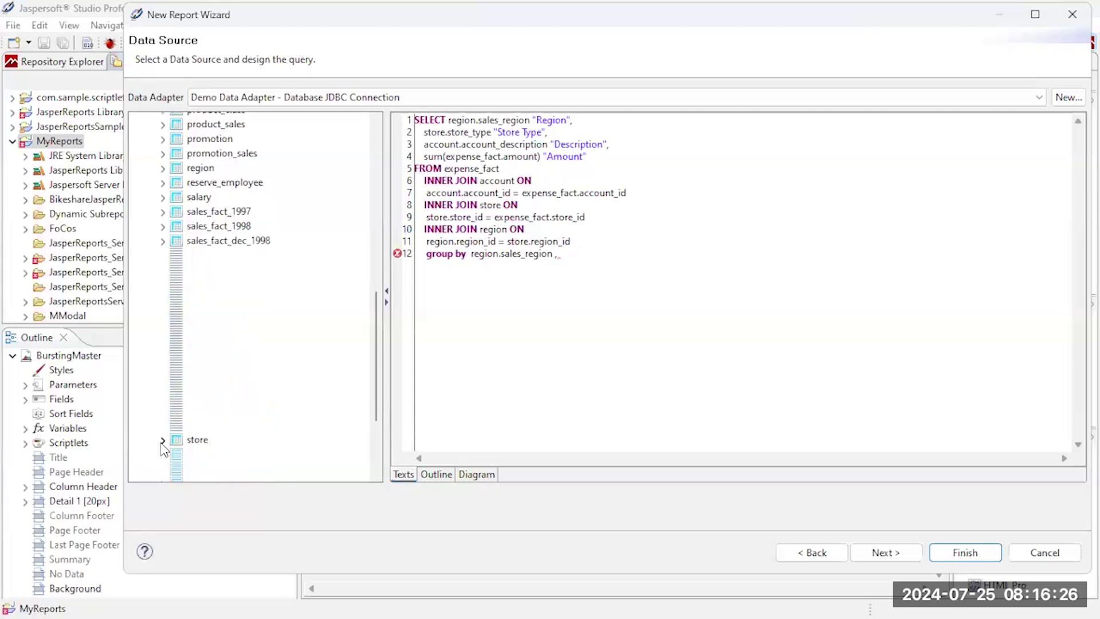
{"action": "left_click_drag", "start_coordinate": [222, 149], "coordinate": [638, 261]}
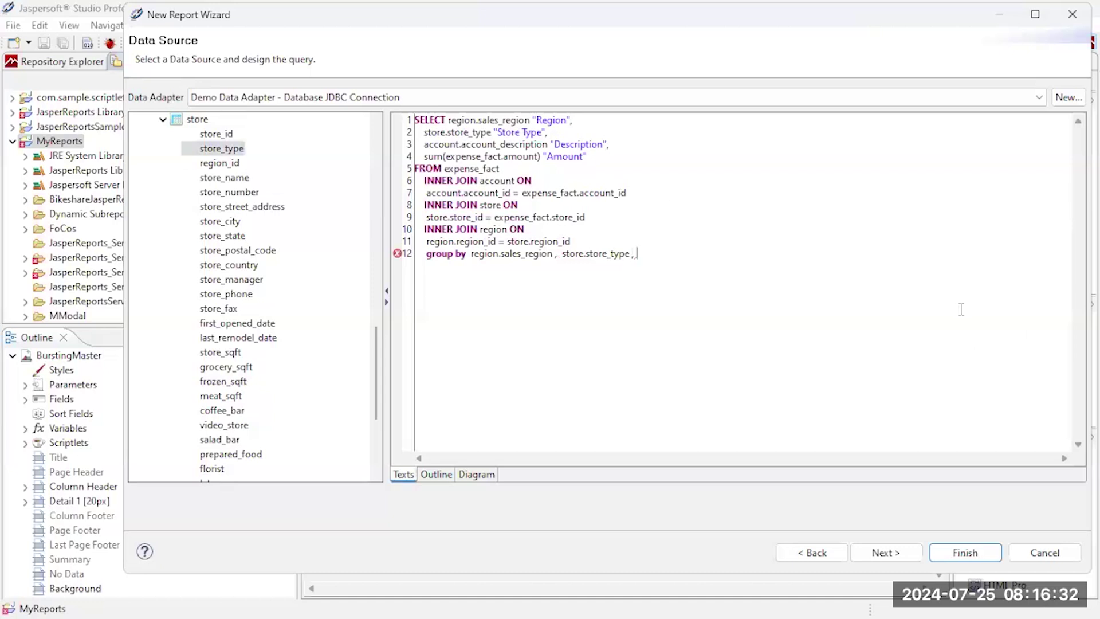
{"action": "scroll", "coordinate": [304, 300], "scroll_direction": "up", "scroll_amount": 12}
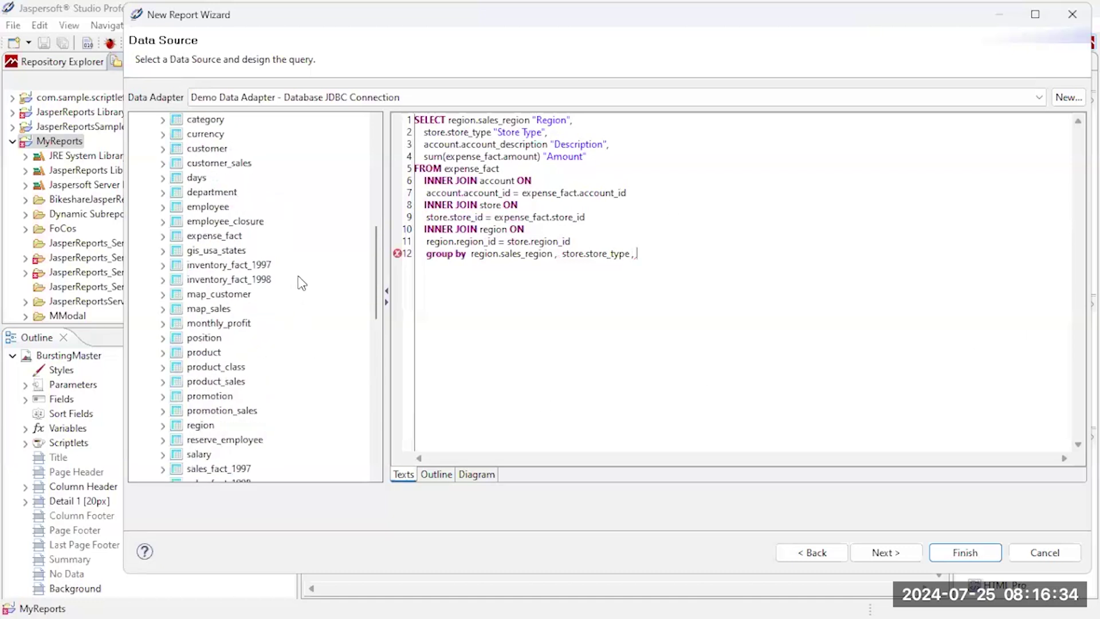
{"action": "scroll", "coordinate": [301, 281], "scroll_direction": "up", "scroll_amount": 2}
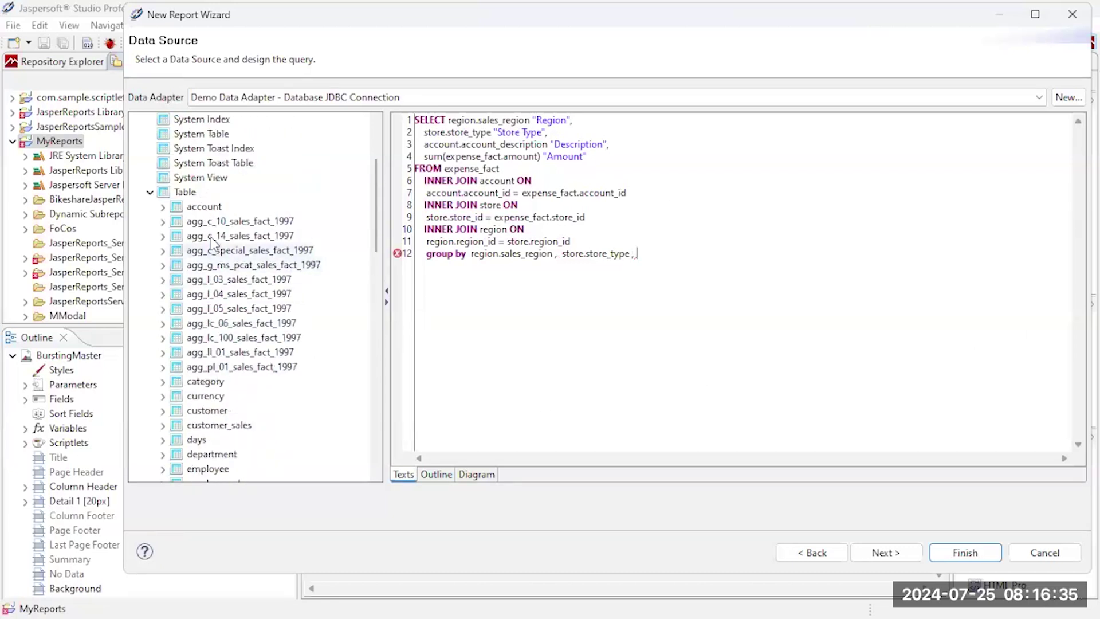
{"action": "left_click", "coordinate": [163, 206]}
{"action": "left_click_drag", "start_coordinate": [270, 252], "coordinate": [688, 261]}
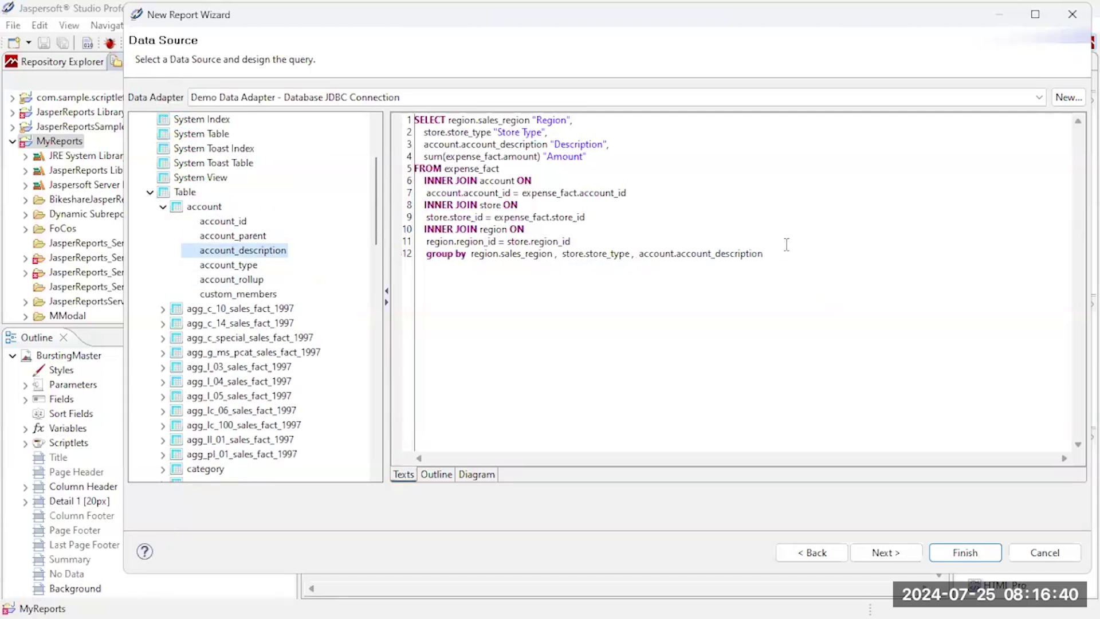
Step: Duplicate the group by line as an order by clause and move on to field selection
{"action": "left_click_drag", "start_coordinate": [786, 245], "coordinate": [795, 255]}
{"action": "key", "text": "ctrl+c"}
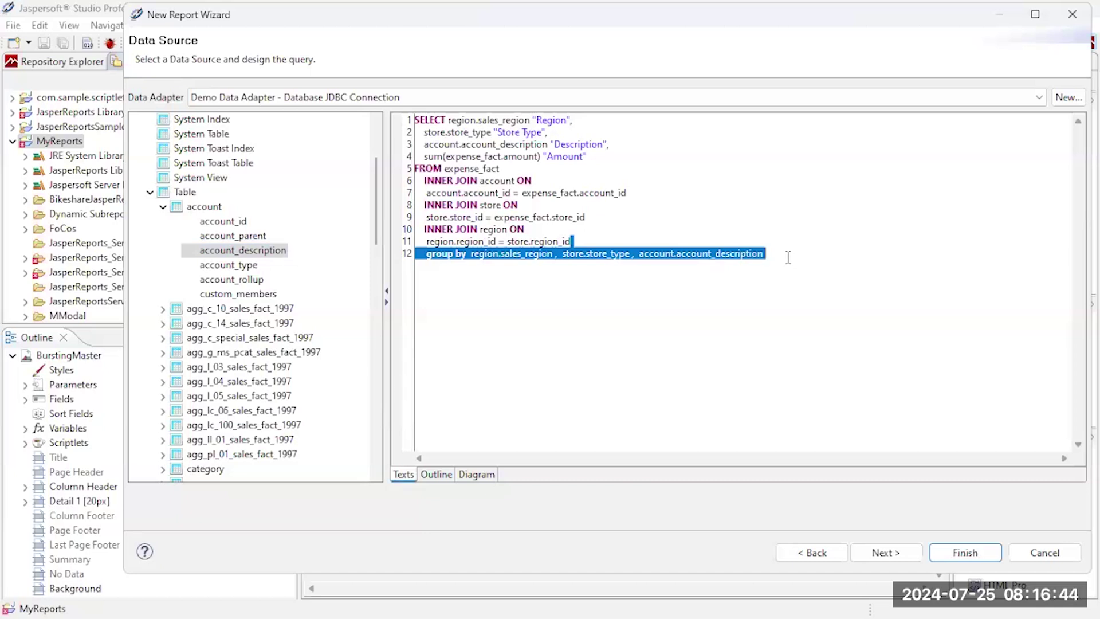
{"action": "left_click", "coordinate": [788, 257]}
{"action": "key", "text": "ctrl+v"}
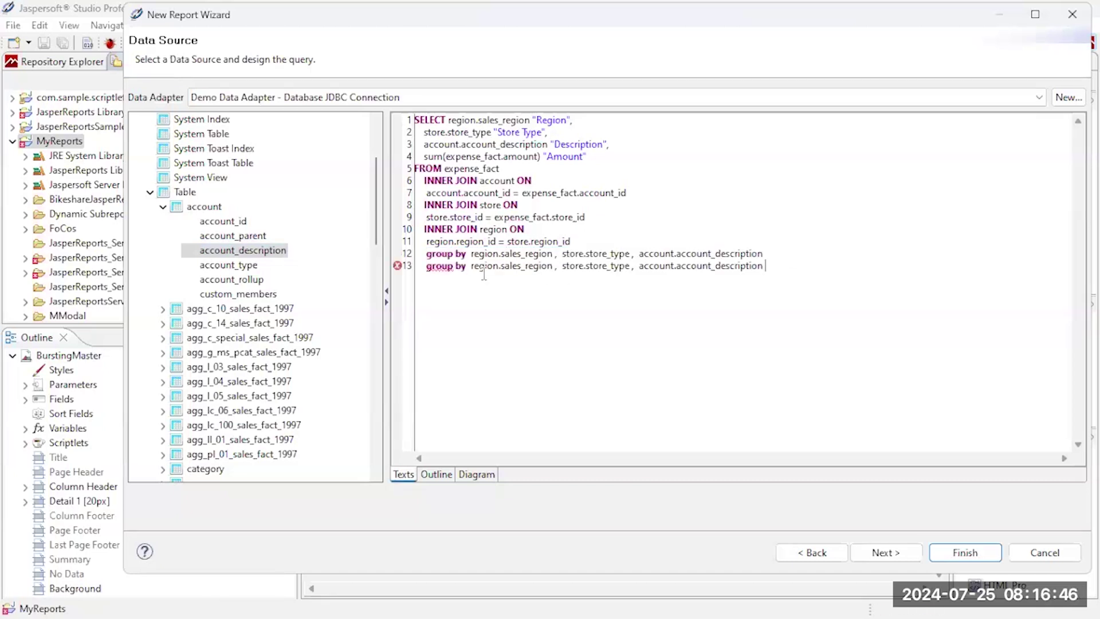
{"action": "double_click", "coordinate": [435, 267]}
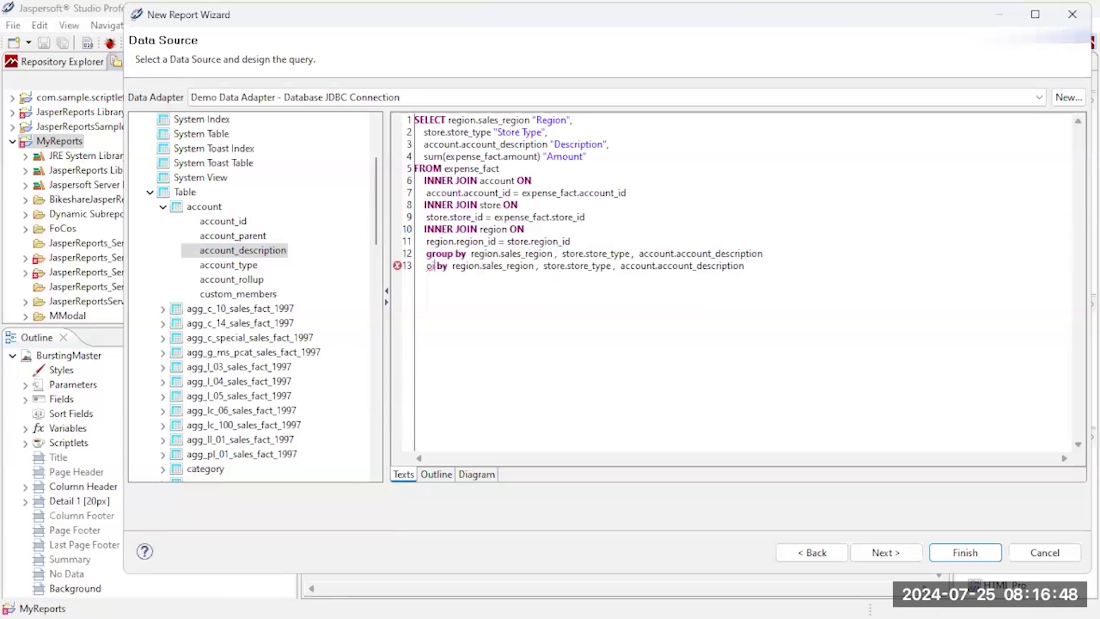
{"action": "type", "text": "oorder"}
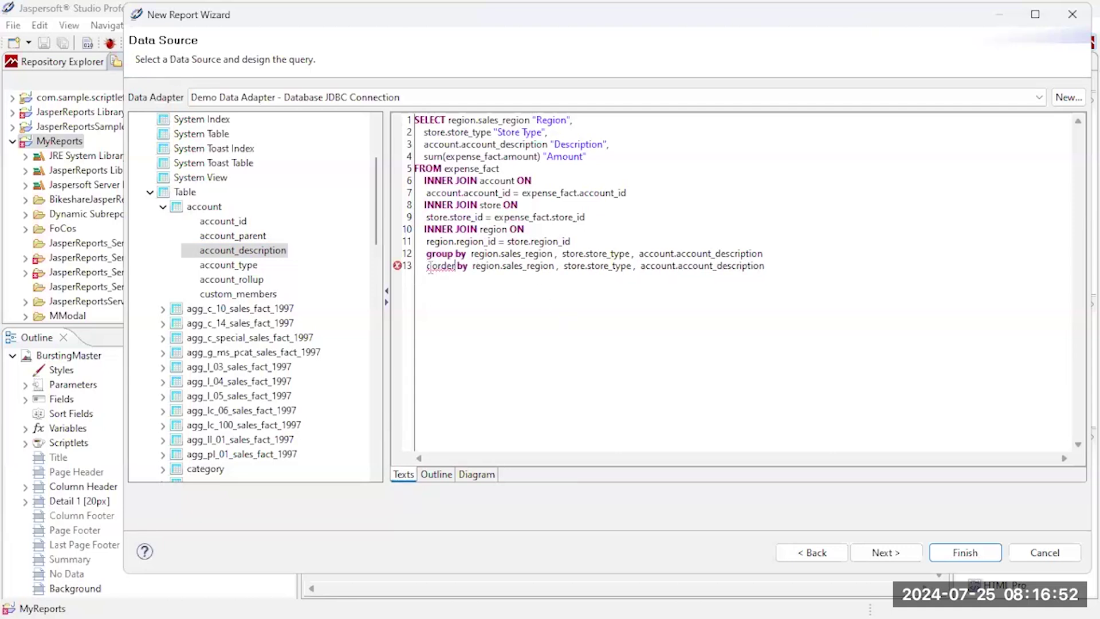
{"action": "key", "text": "Home"}
{"action": "key", "text": "Delete"}
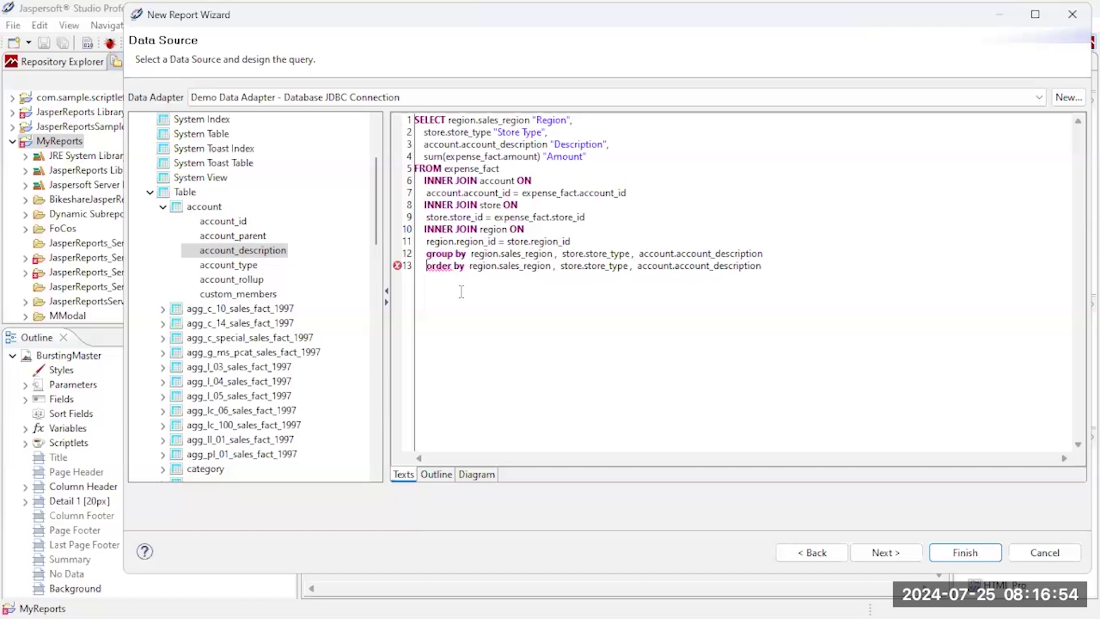
{"action": "left_click", "coordinate": [804, 265]}
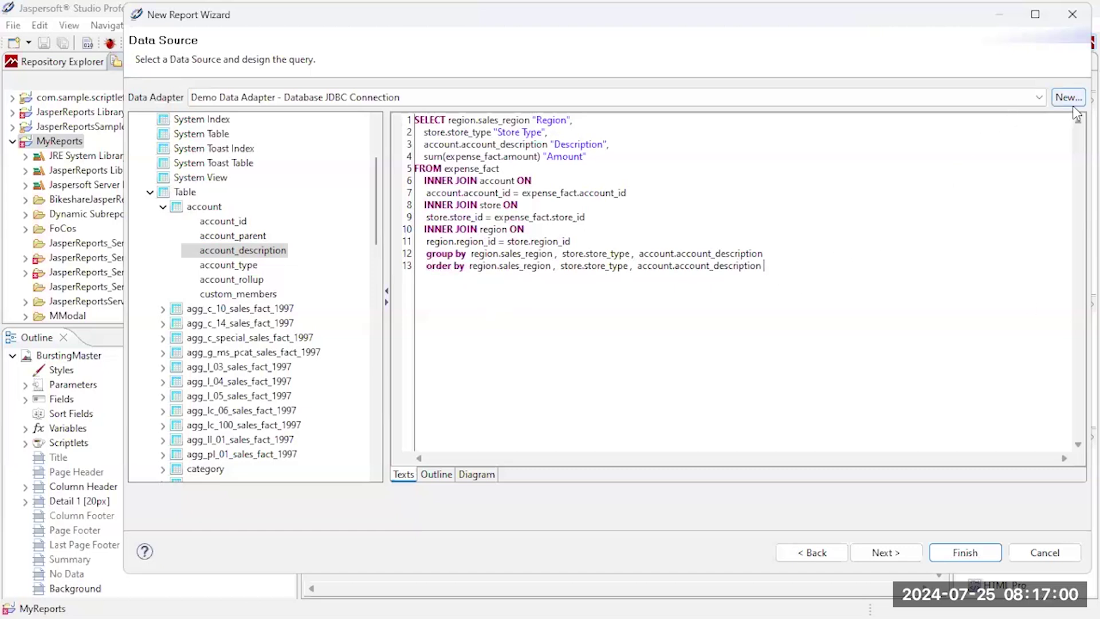
{"action": "left_click", "coordinate": [894, 550]}
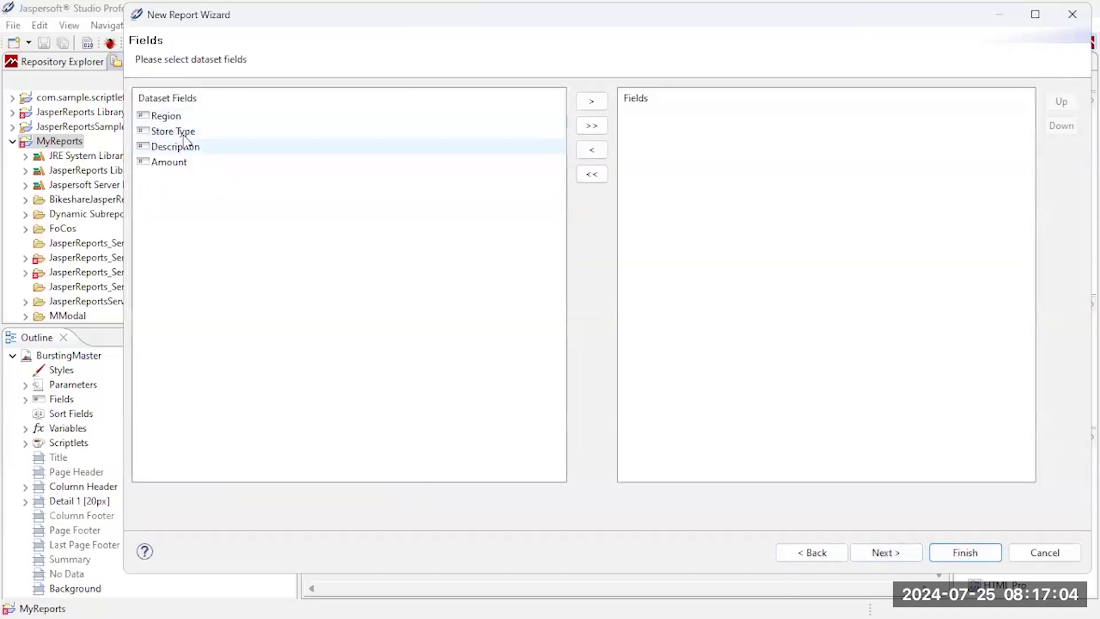
Step: Add all four fields, keeping Amount last after testing Up/Down, and finish the wizard
{"action": "left_click", "coordinate": [594, 131]}
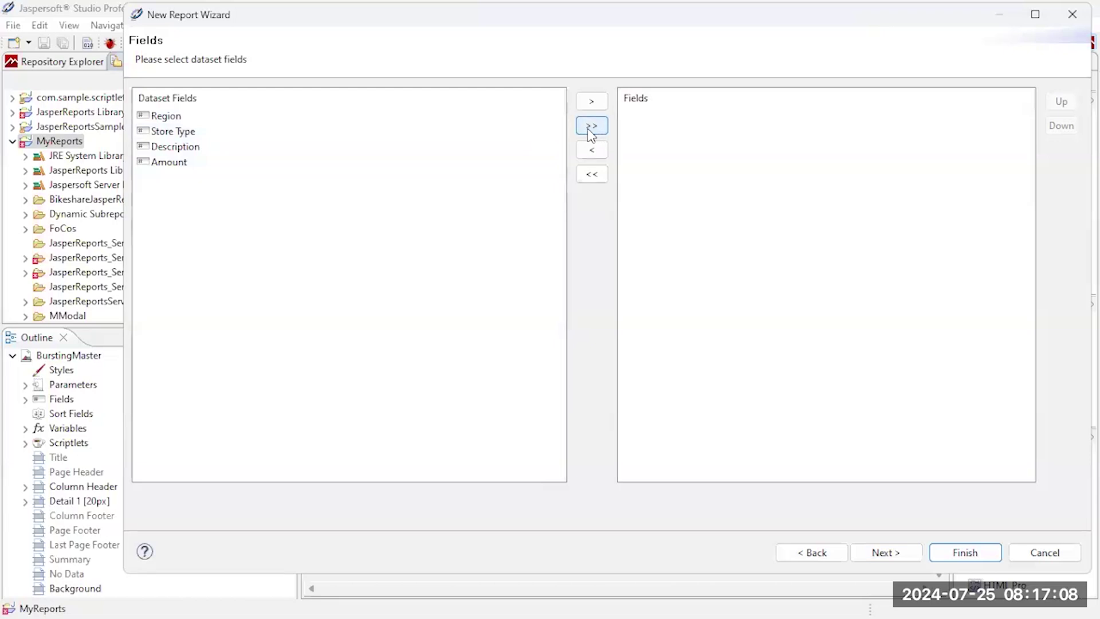
{"action": "left_click", "coordinate": [592, 127]}
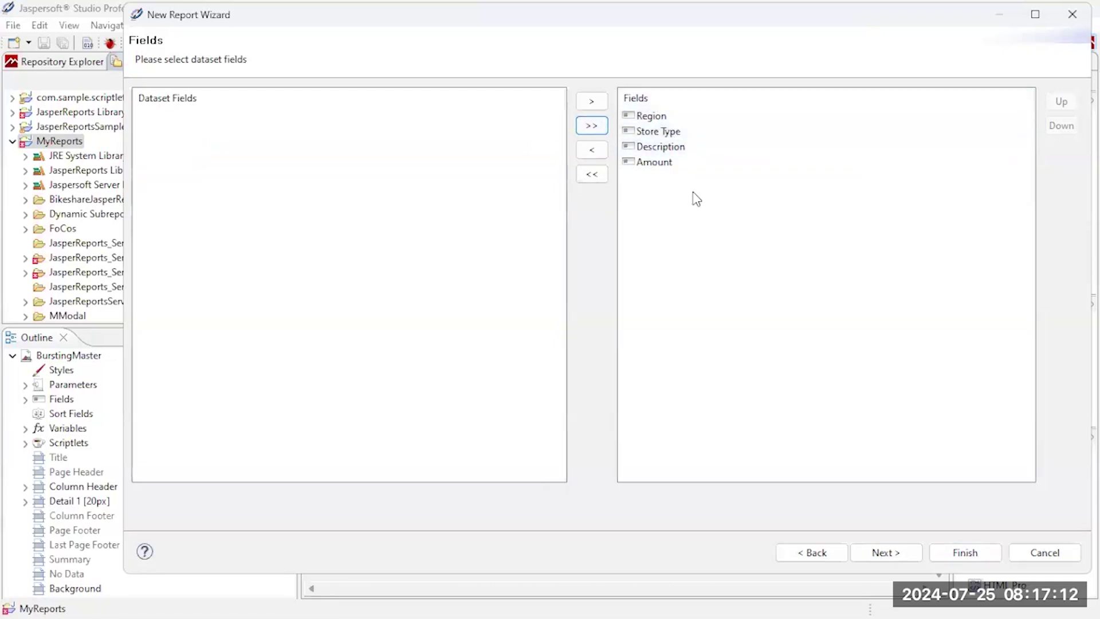
{"action": "left_click", "coordinate": [657, 162]}
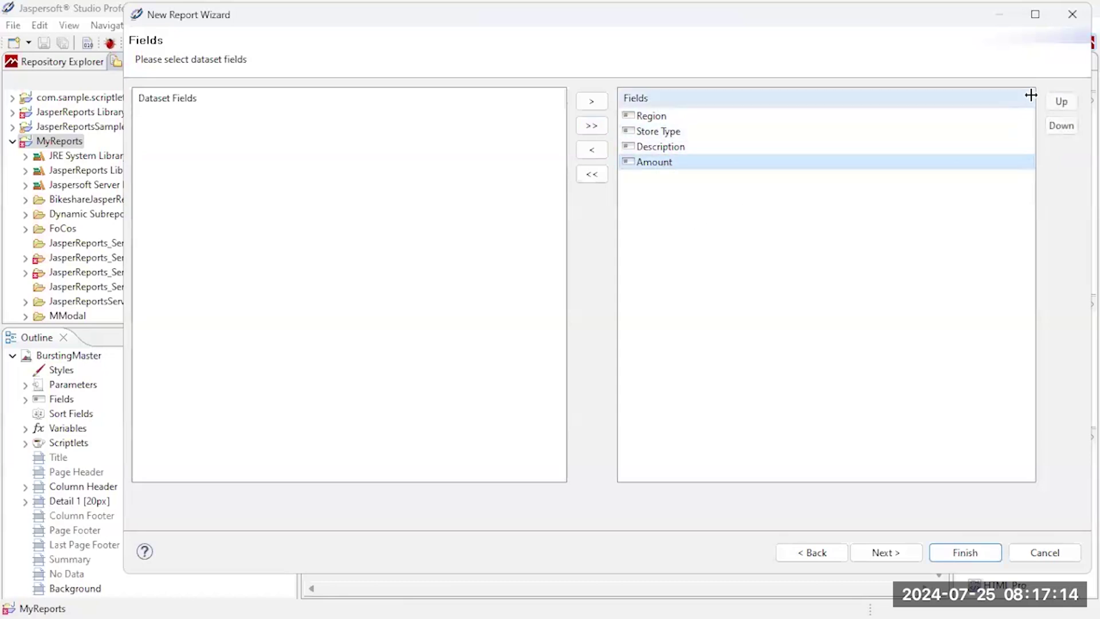
{"action": "left_click", "coordinate": [1061, 101]}
{"action": "left_click", "coordinate": [1064, 128]}
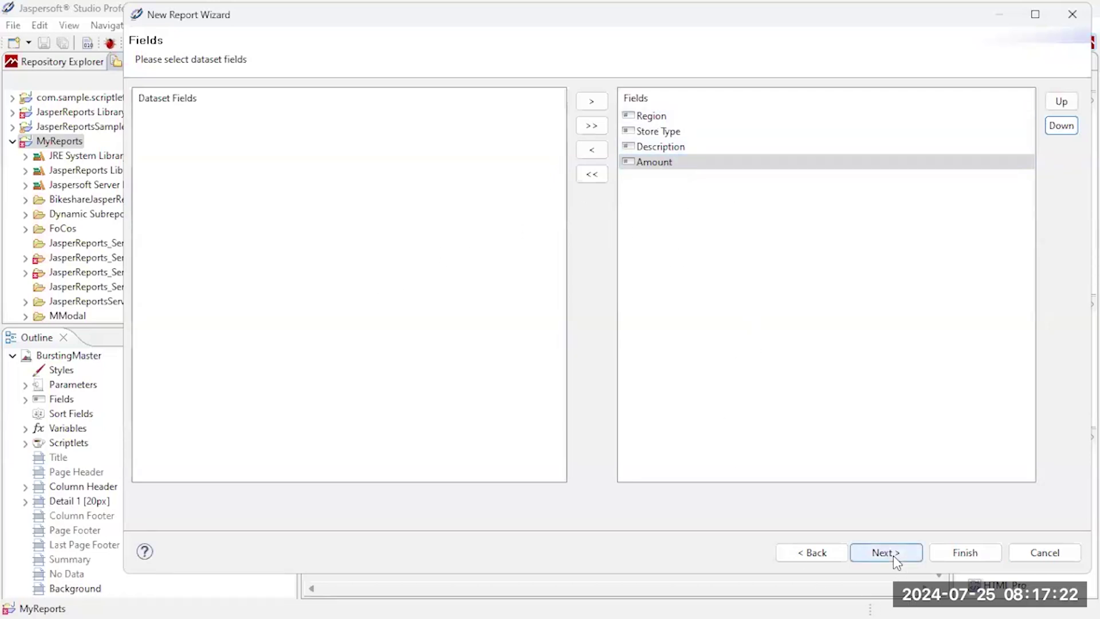
{"action": "left_click", "coordinate": [956, 551]}
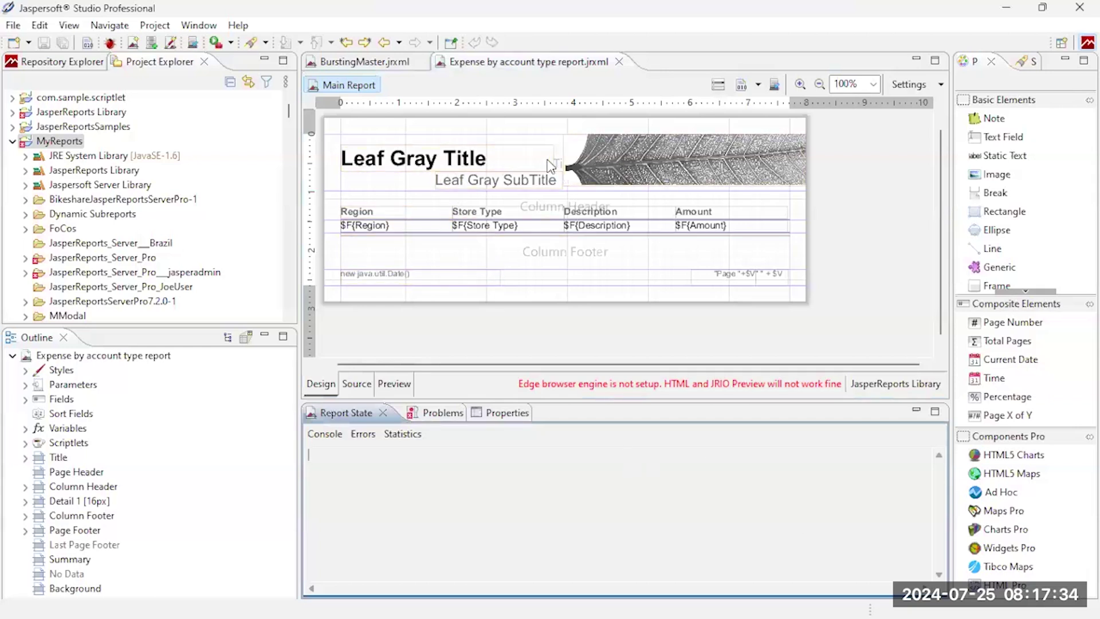
Step: Retitle the report 'Expense Detail'
{"action": "double_click", "coordinate": [498, 158]}
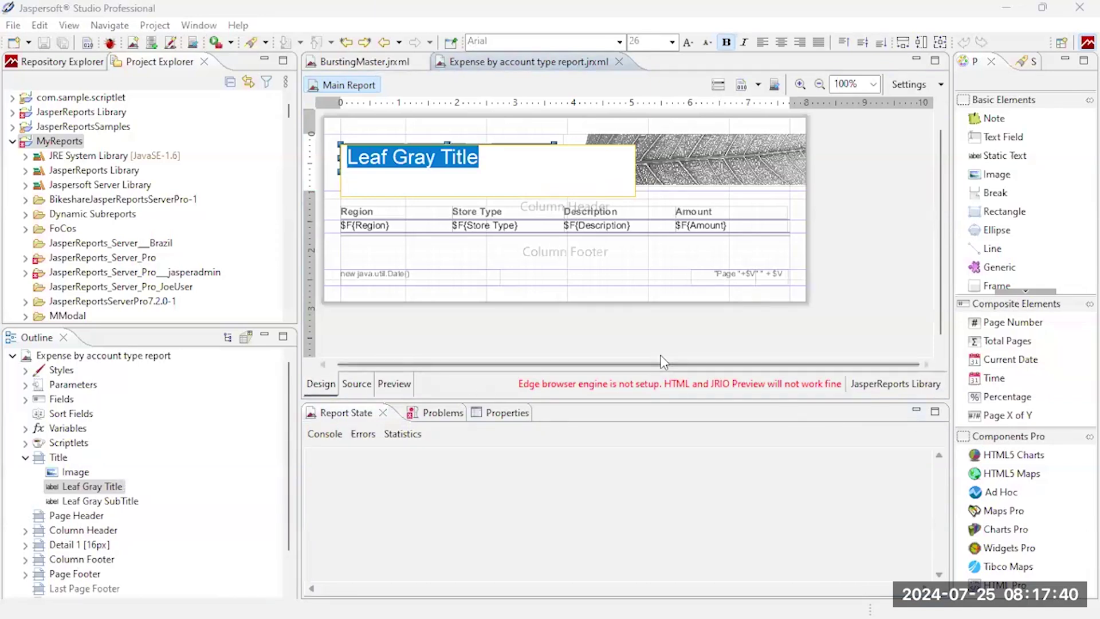
{"action": "type", "text": "Exp"}
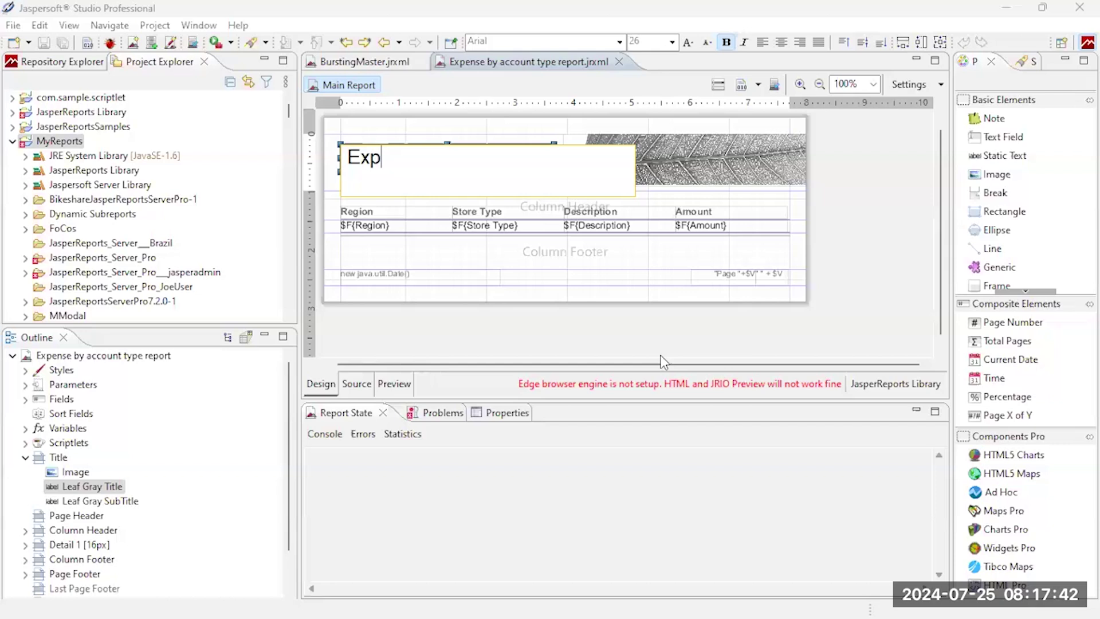
{"action": "type", "text": "ense Detail"}
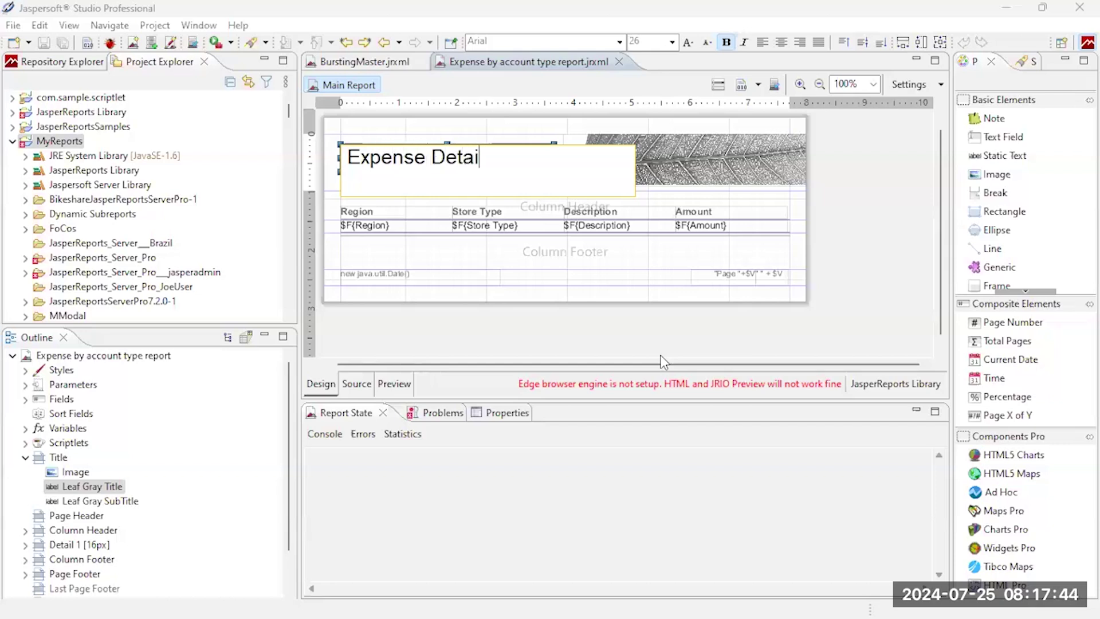
{"action": "left_click", "coordinate": [630, 263]}
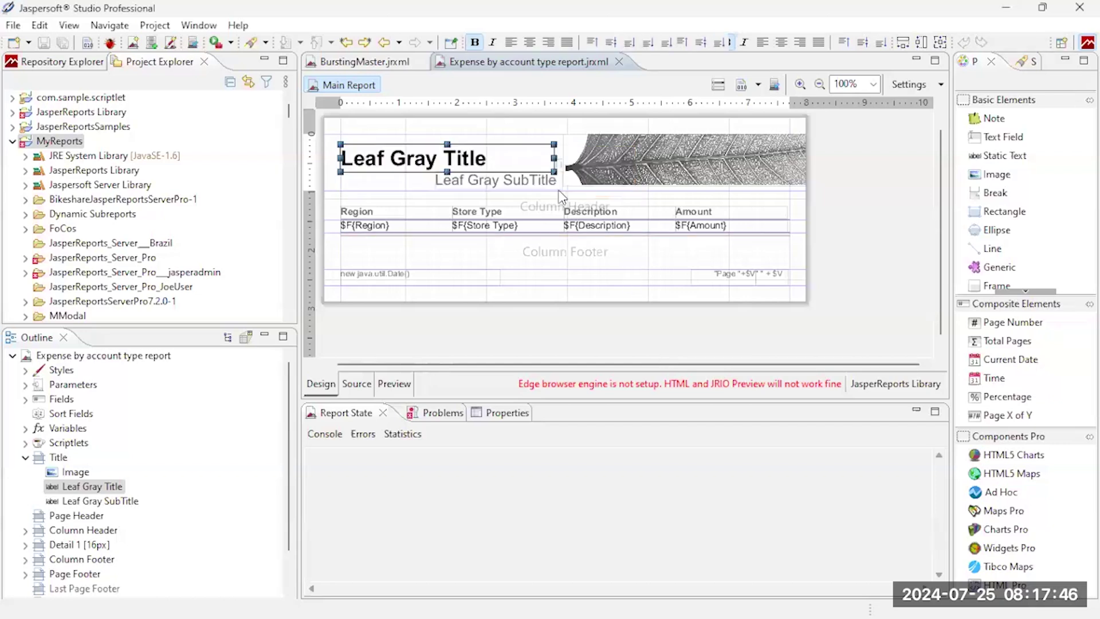
Step: Change the subtitle to 'by store type, account', moving and widening it under the title
{"action": "double_click", "coordinate": [511, 180]}
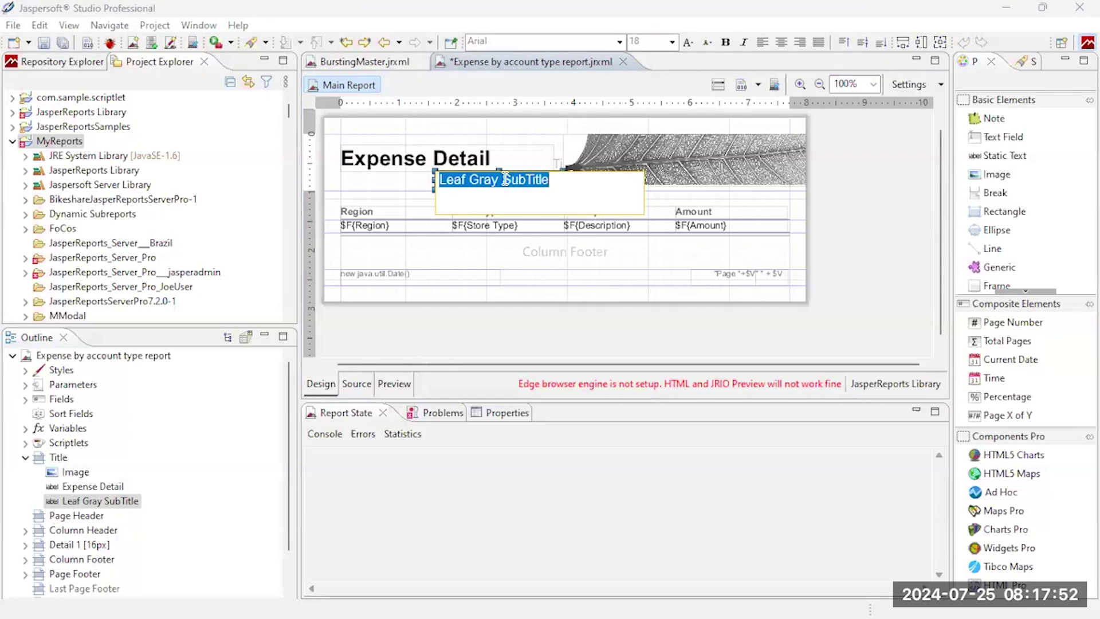
{"action": "type", "text": "by store ty"}
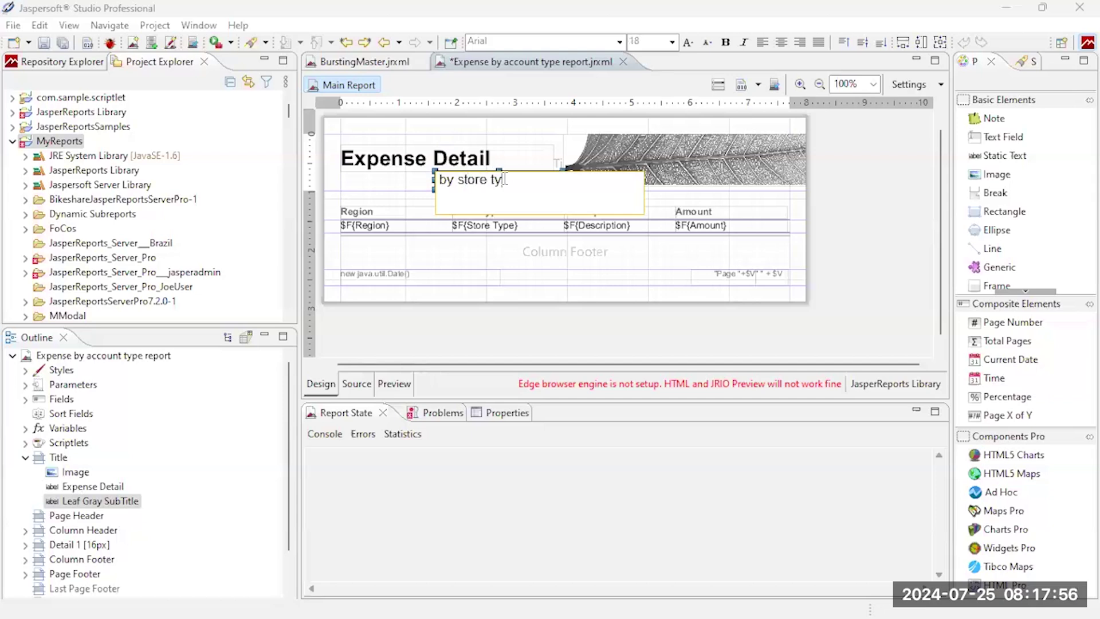
{"action": "type", "text": "pe, account"}
{"action": "left_click", "coordinate": [464, 193]}
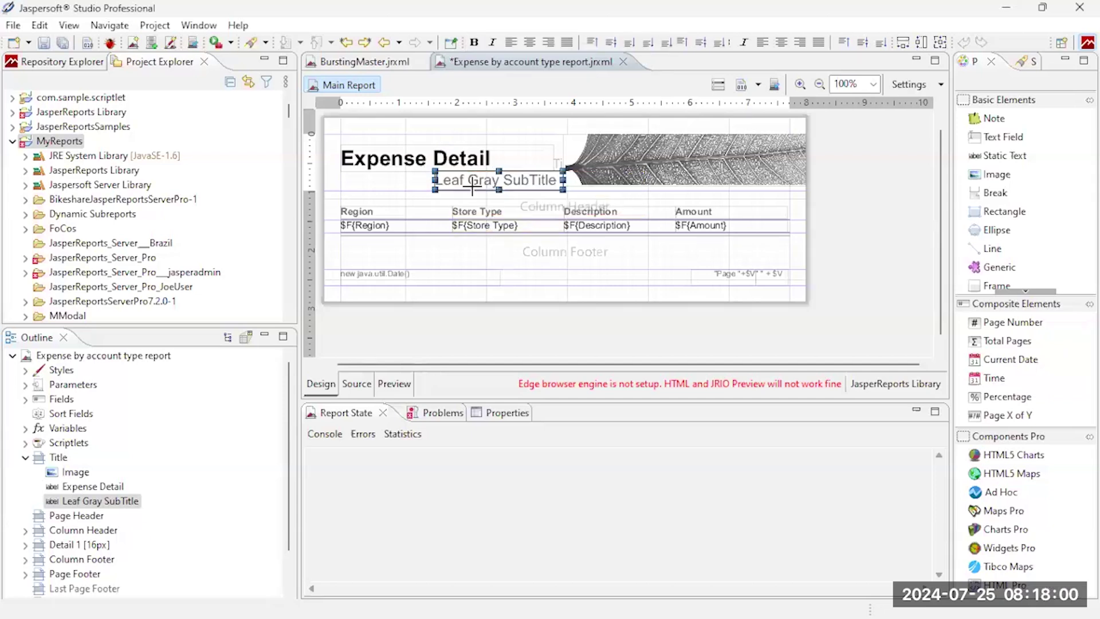
{"action": "left_click", "coordinate": [464, 193]}
{"action": "left_click_drag", "start_coordinate": [465, 193], "coordinate": [390, 190]}
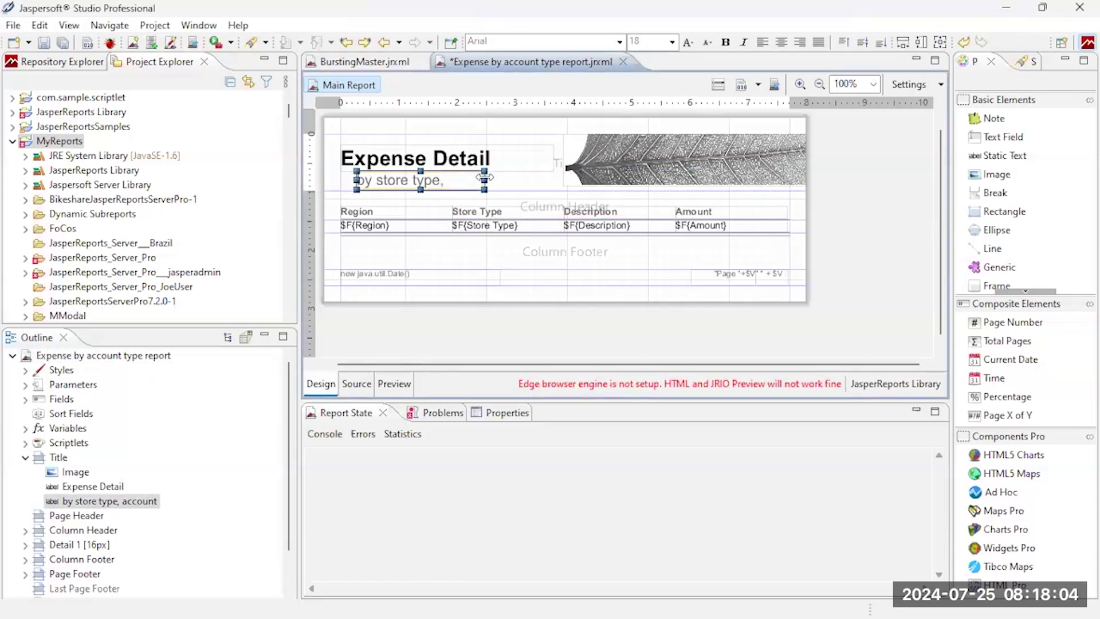
{"action": "left_click_drag", "start_coordinate": [485, 180], "coordinate": [552, 178]}
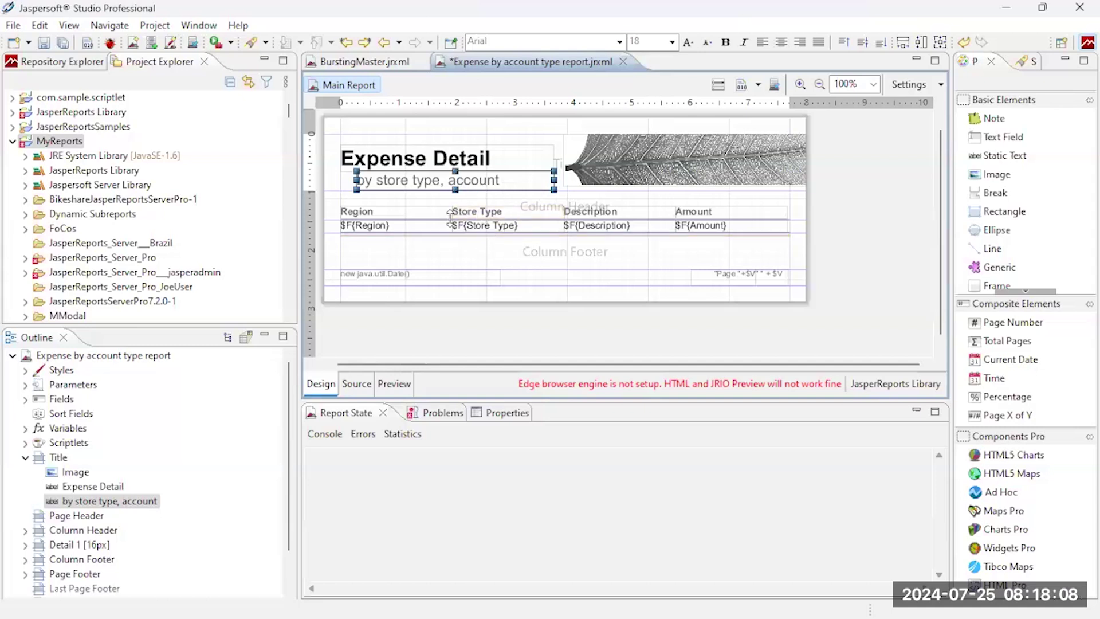
Step: Give the Region, Store Type, Description and Amount headers Center and Middle text alignment
{"action": "left_click", "coordinate": [408, 216]}
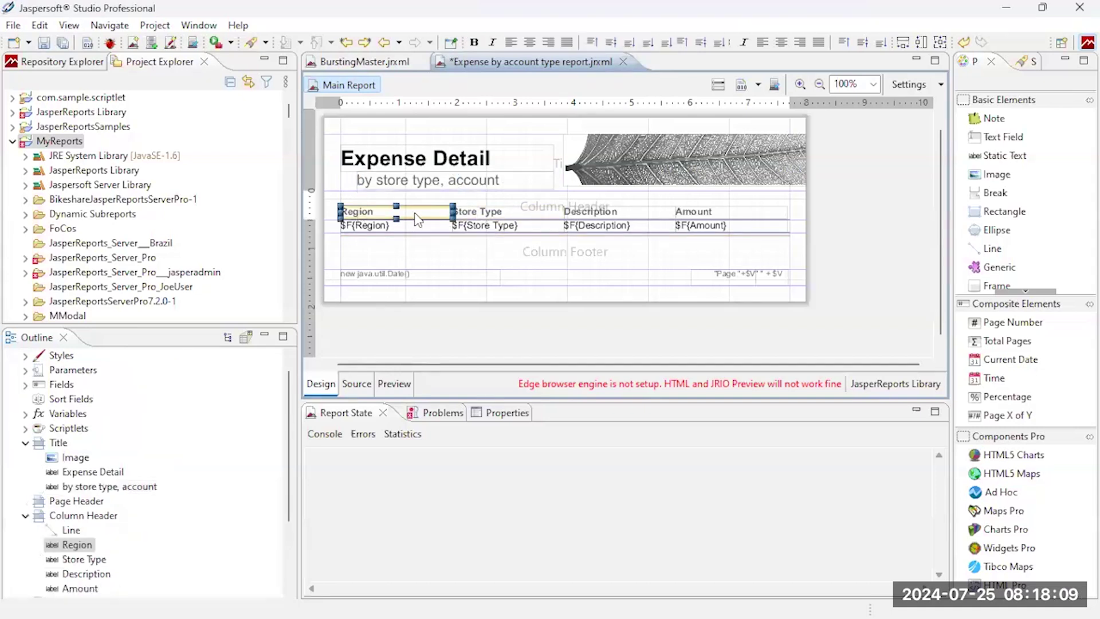
{"action": "left_click", "coordinate": [517, 213], "text": "shift"}
{"action": "left_click", "coordinate": [616, 215], "text": "shift"}
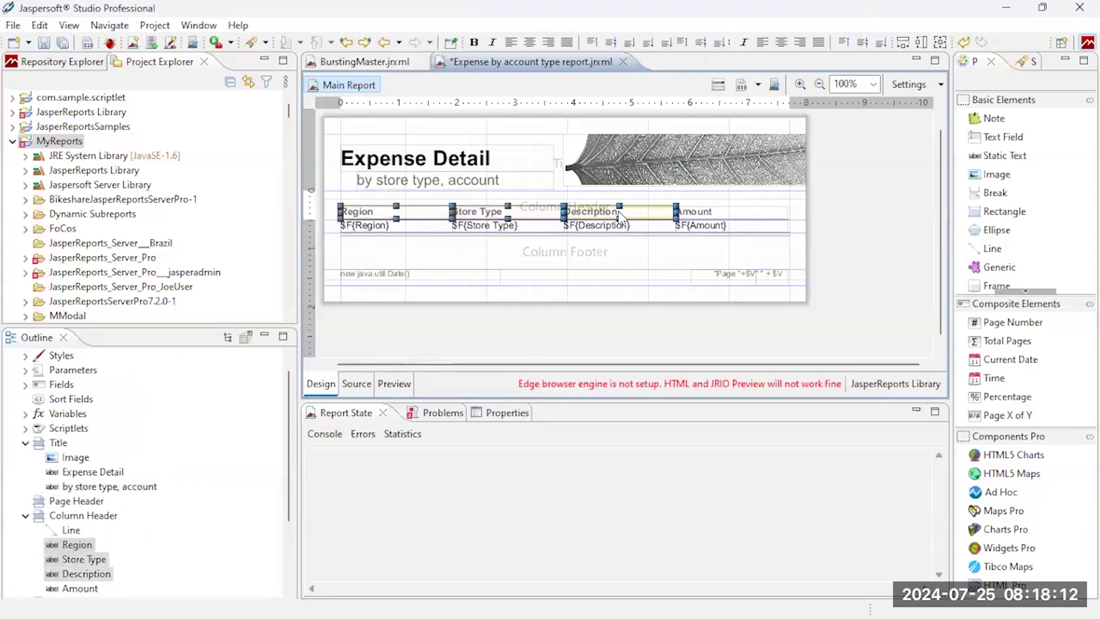
{"action": "left_click", "coordinate": [736, 213], "text": "shift"}
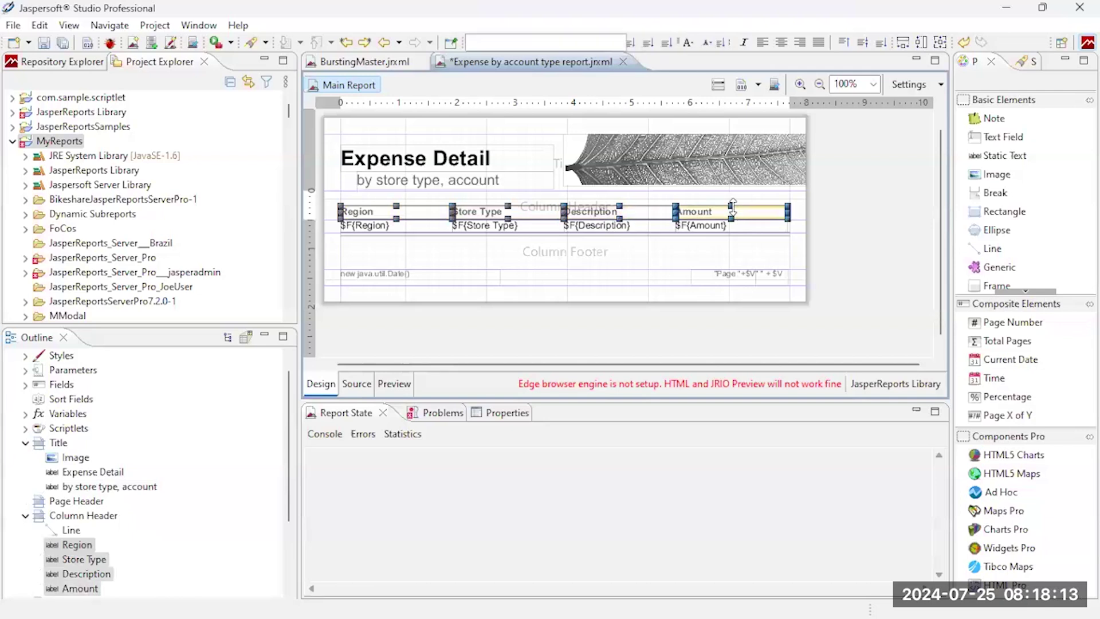
{"action": "left_click", "coordinate": [506, 414]}
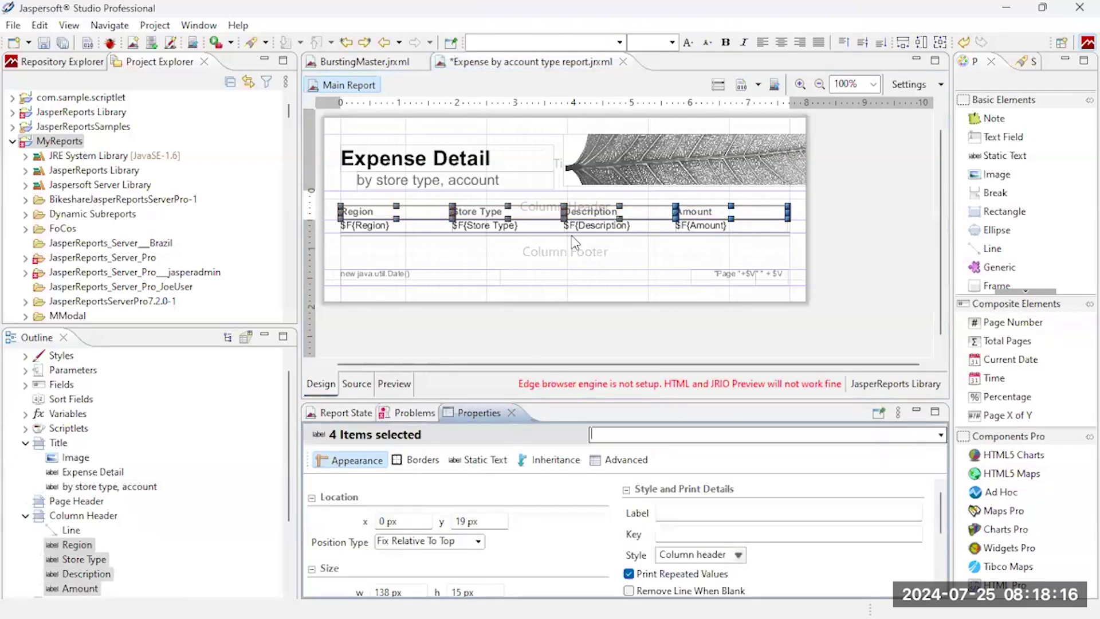
{"action": "left_click", "coordinate": [481, 461]}
{"action": "scroll", "coordinate": [484, 516], "scroll_direction": "down", "scroll_amount": 1}
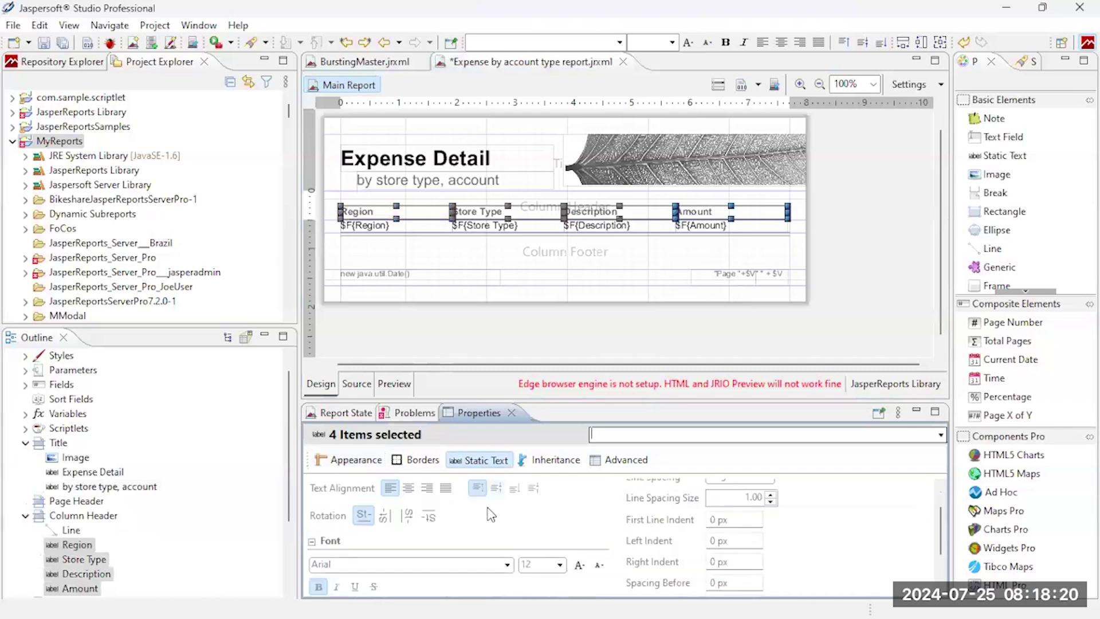
{"action": "left_click", "coordinate": [408, 487]}
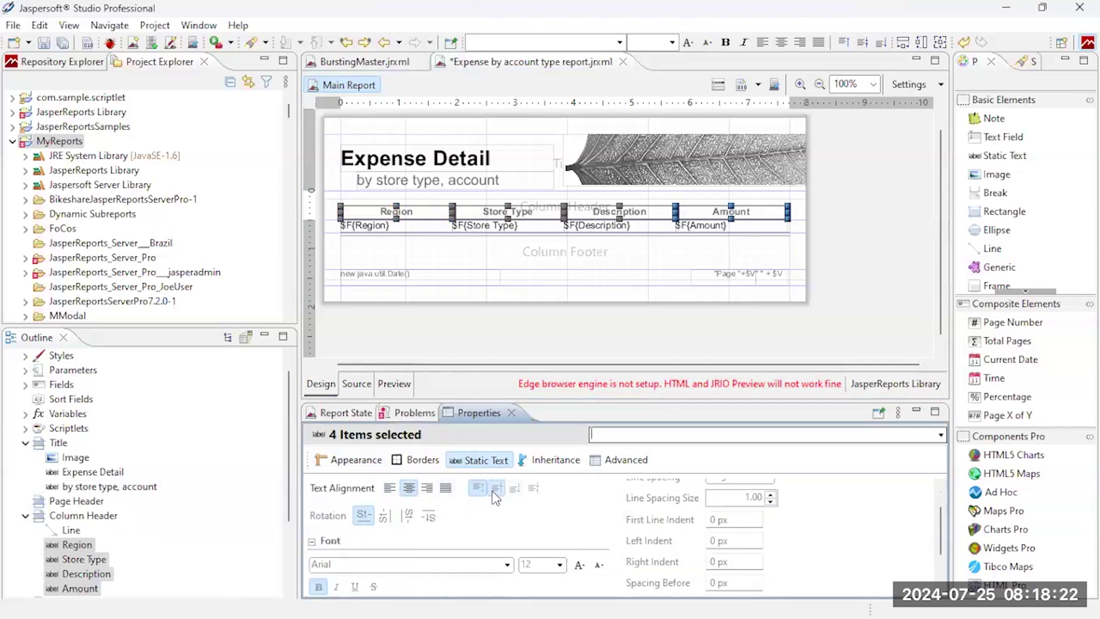
{"action": "left_click", "coordinate": [494, 490]}
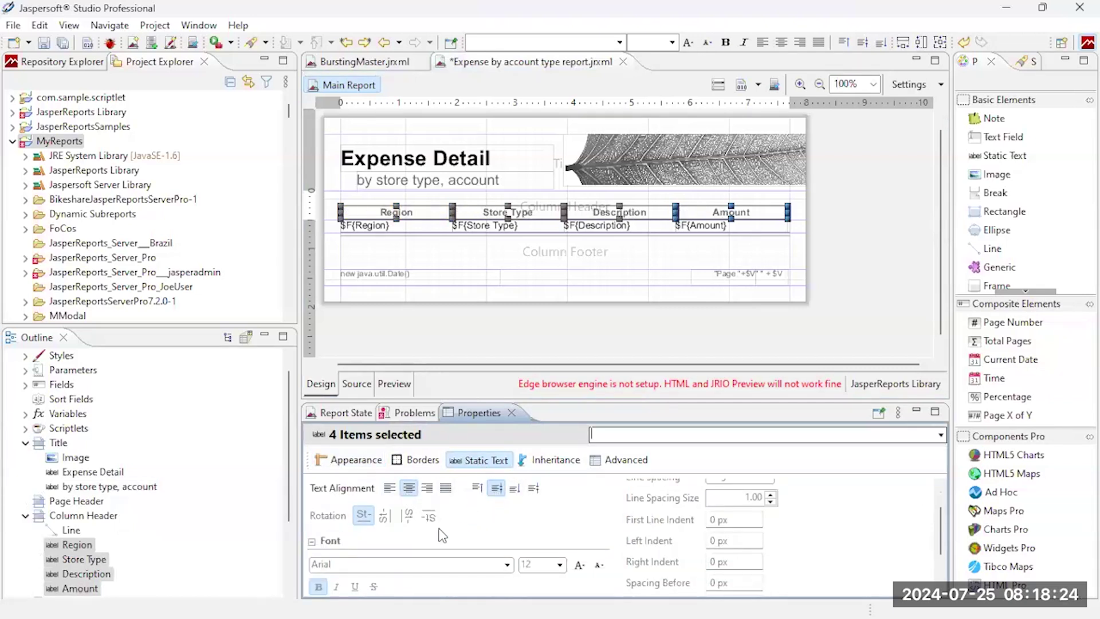
{"action": "scroll", "coordinate": [434, 527], "scroll_direction": "down", "scroll_amount": 3}
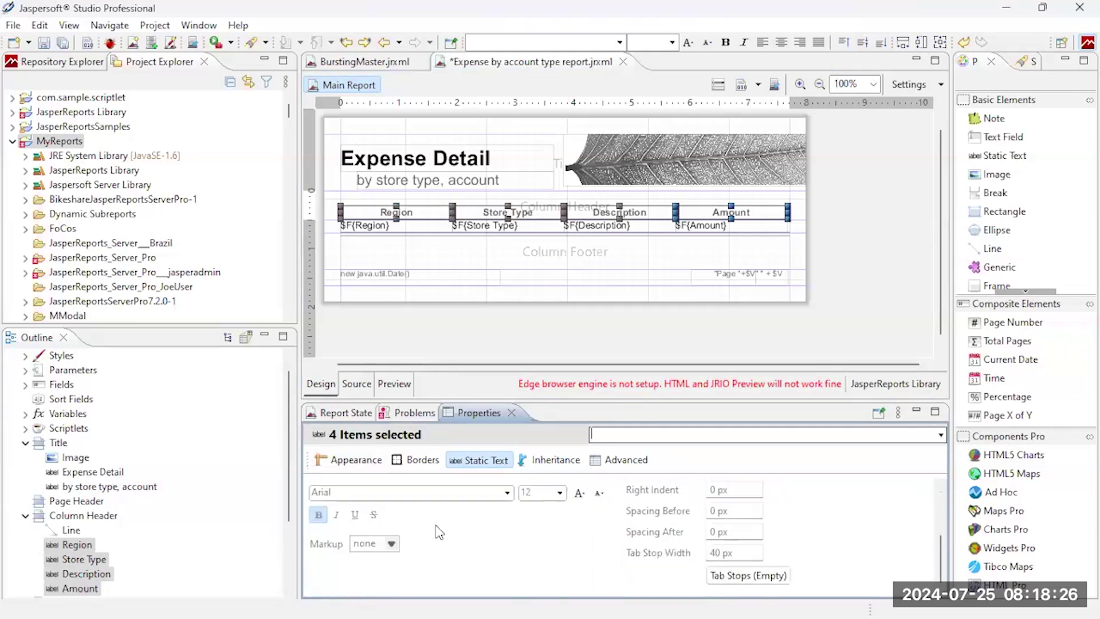
Step: Center the four detail fields horizontally and vertically
{"action": "left_click", "coordinate": [402, 223]}
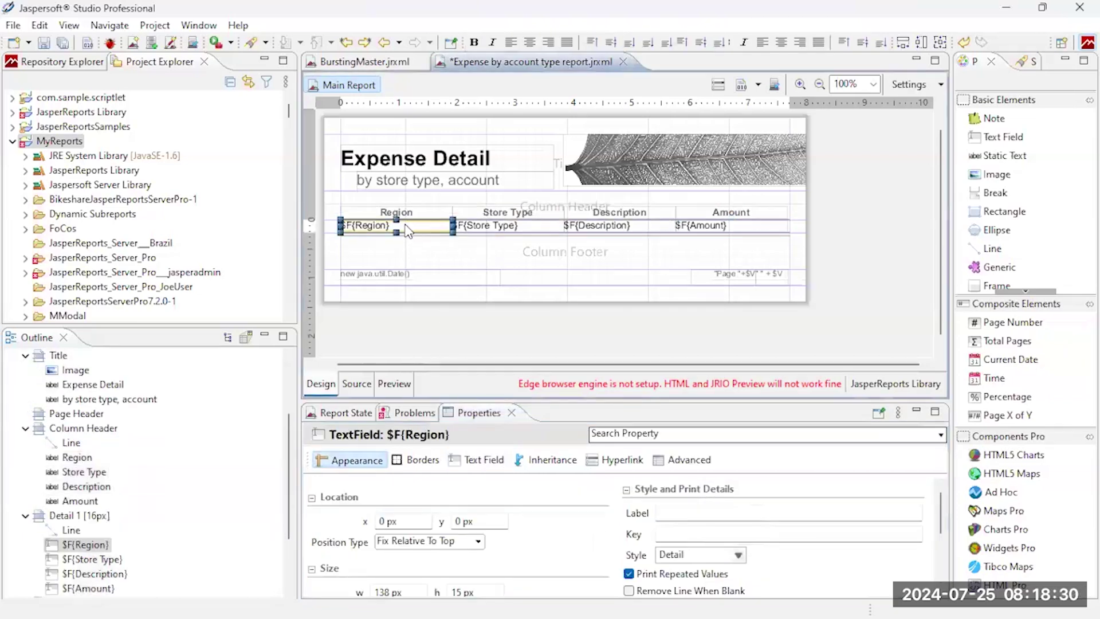
{"action": "left_click", "coordinate": [501, 231], "text": "shift"}
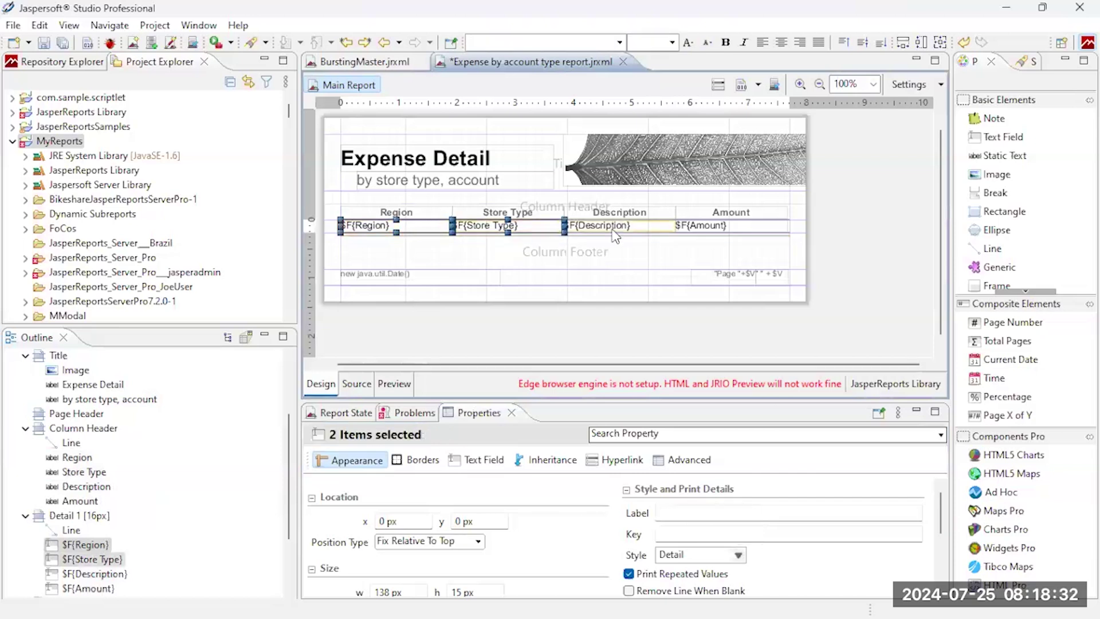
{"action": "left_click", "coordinate": [624, 228], "text": "shift"}
{"action": "left_click", "coordinate": [710, 228], "text": "shift"}
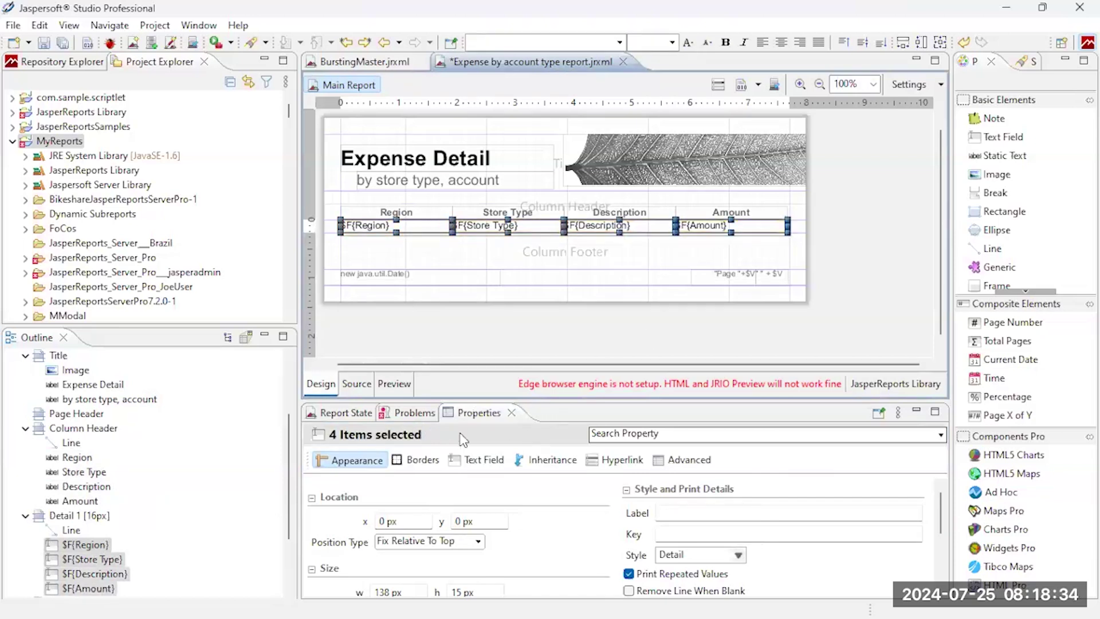
{"action": "left_click", "coordinate": [484, 460]}
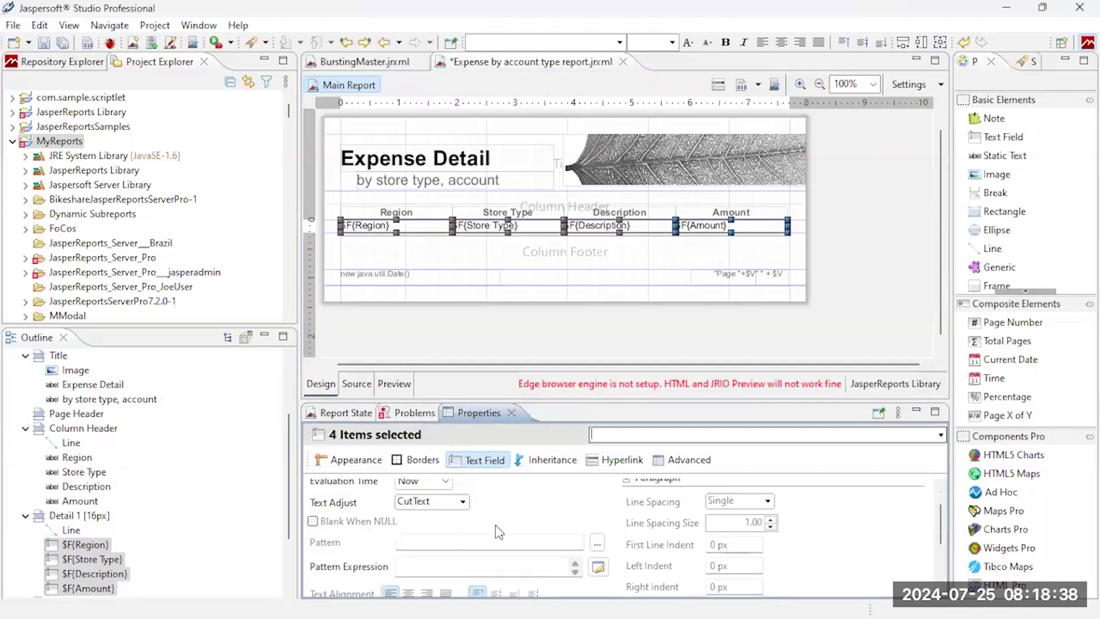
{"action": "scroll", "coordinate": [499, 531], "scroll_direction": "down", "scroll_amount": 2}
{"action": "scroll", "coordinate": [498, 532], "scroll_direction": "down", "scroll_amount": 2}
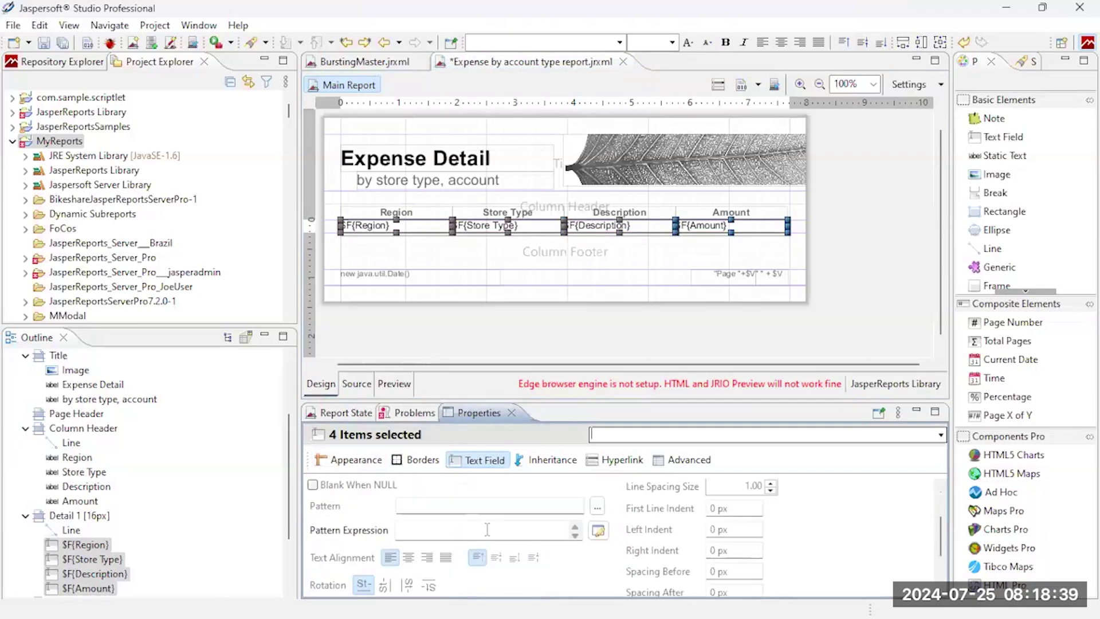
{"action": "left_click", "coordinate": [408, 557]}
{"action": "left_click", "coordinate": [496, 556]}
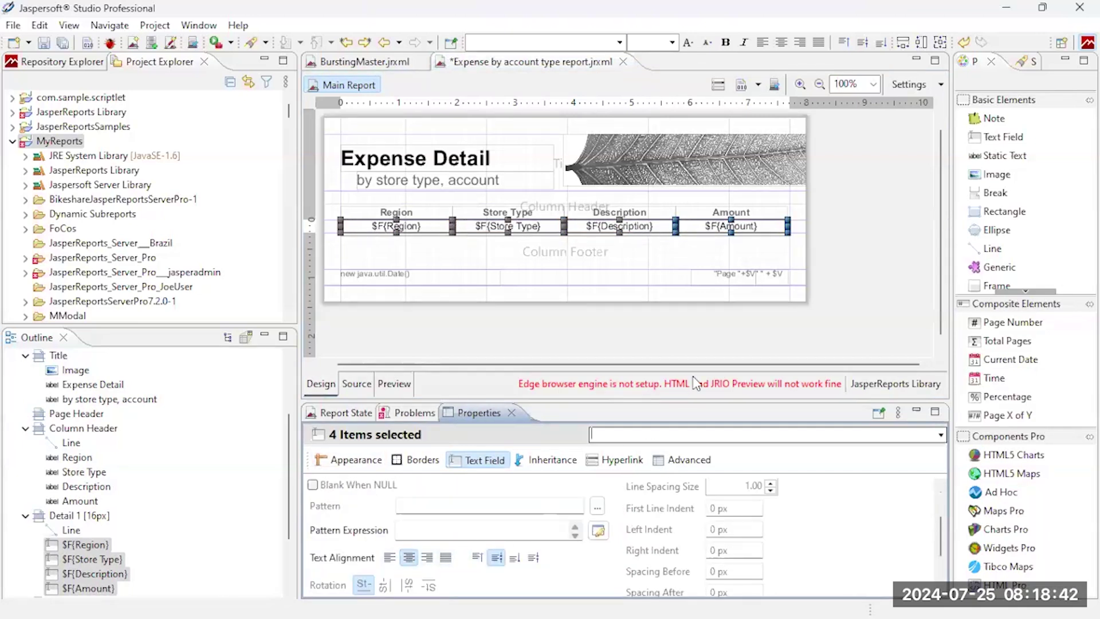
Step: Format Amount with the $-10,023.12 currency pattern and delete the Column Footer band
{"action": "left_click", "coordinate": [758, 229]}
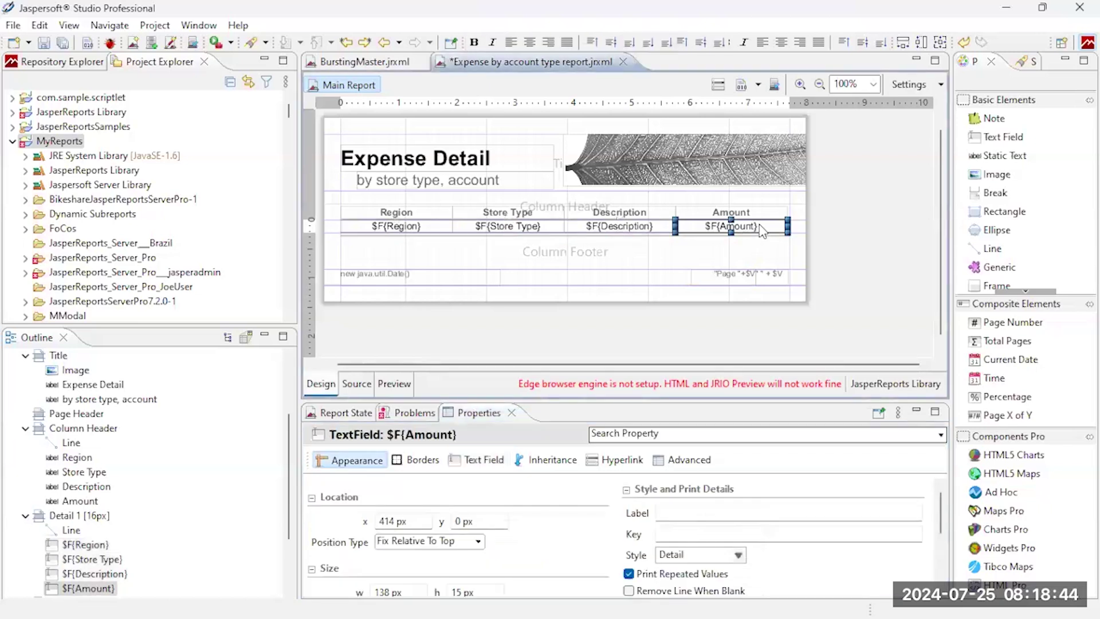
{"action": "left_click", "coordinate": [483, 460]}
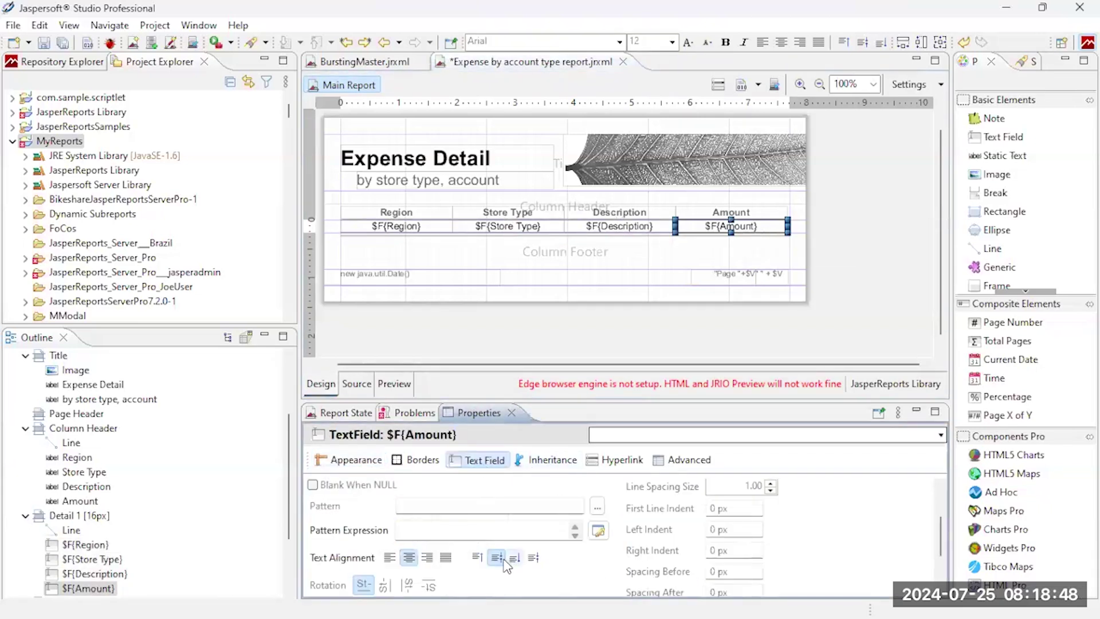
{"action": "left_click", "coordinate": [597, 507]}
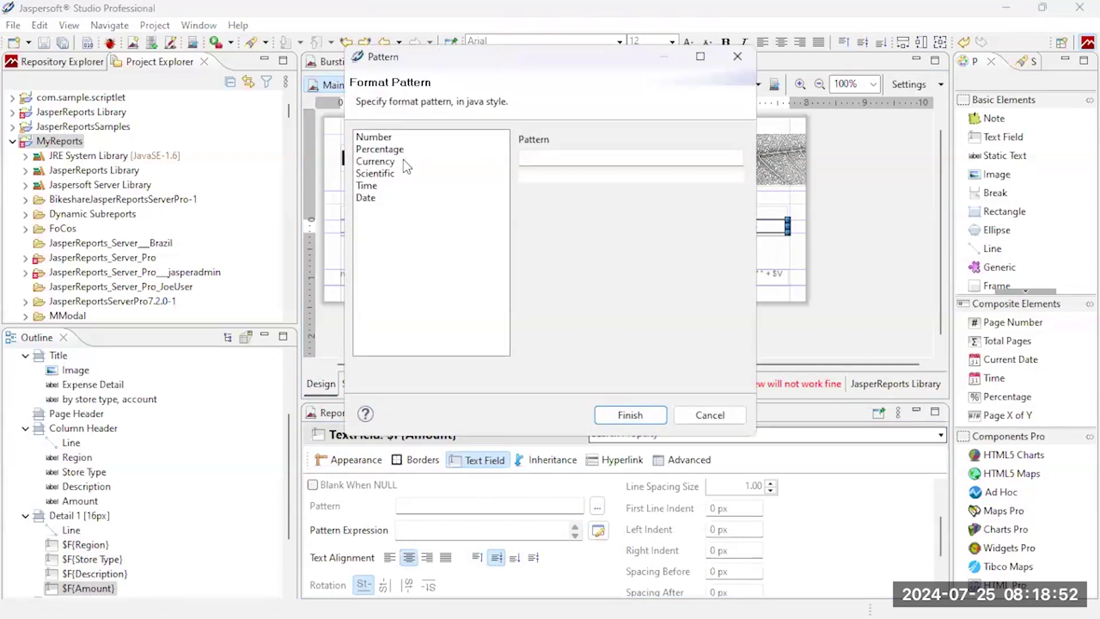
{"action": "left_click", "coordinate": [406, 163]}
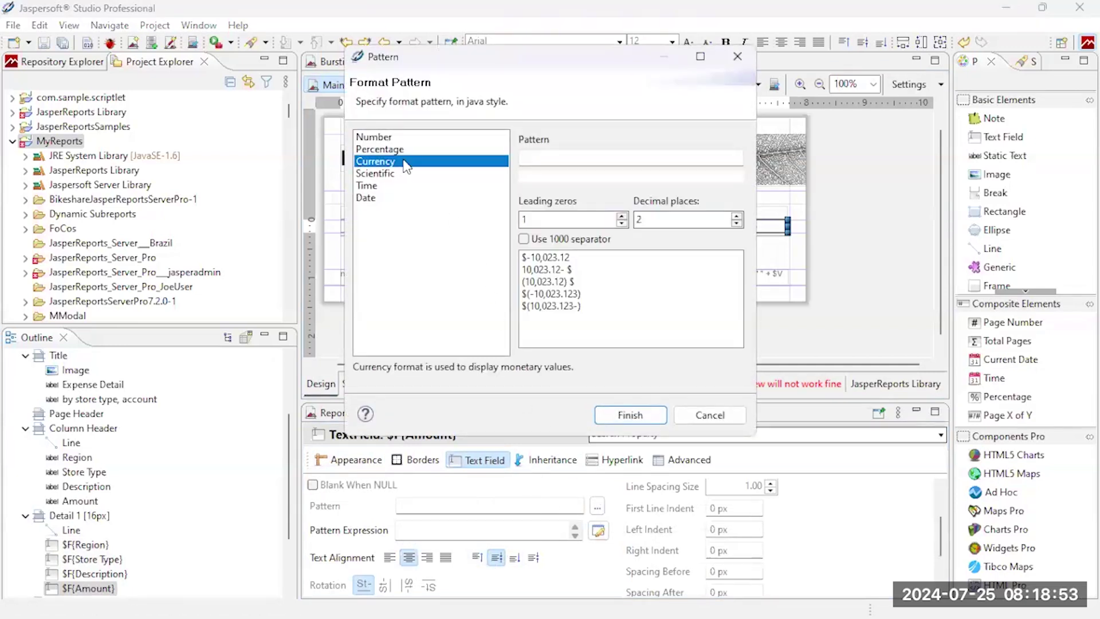
{"action": "left_click", "coordinate": [553, 259]}
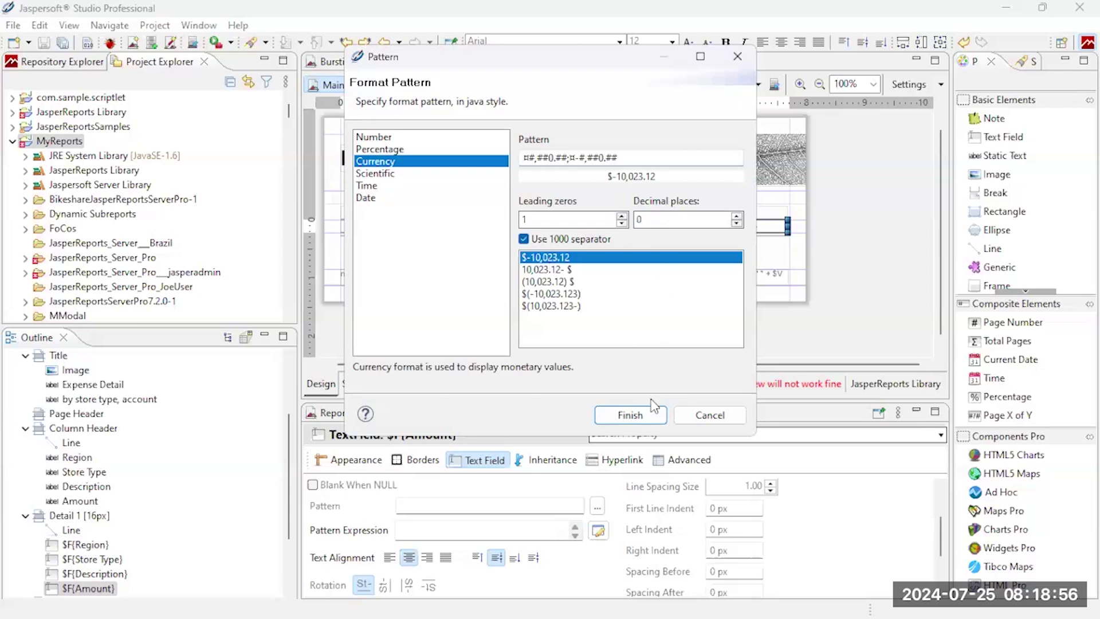
{"action": "left_click", "coordinate": [630, 415]}
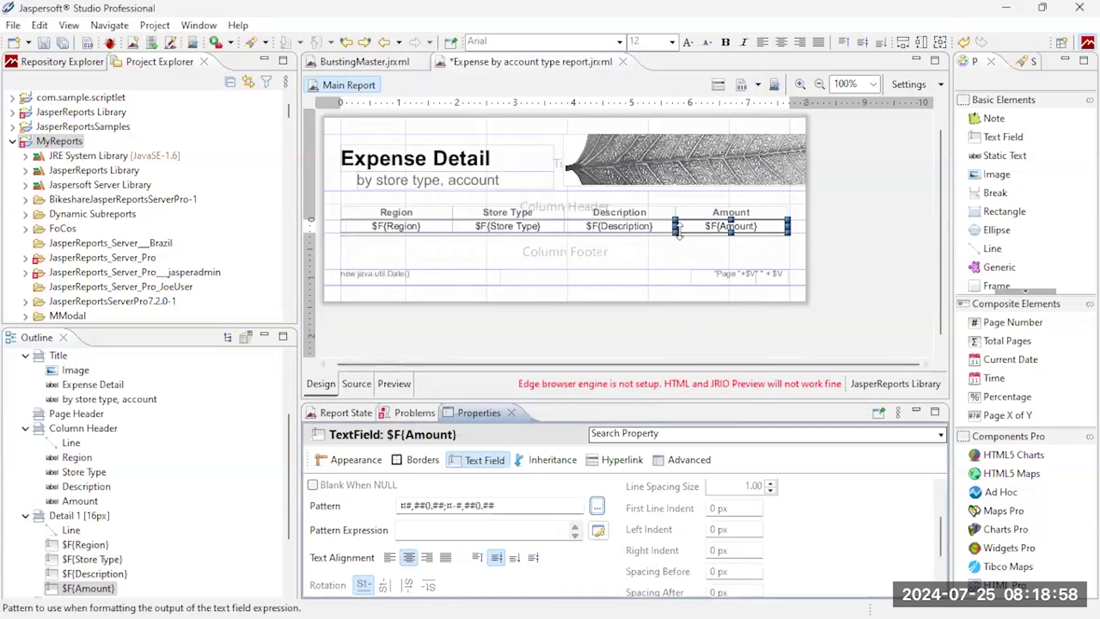
{"action": "left_click", "coordinate": [626, 256]}
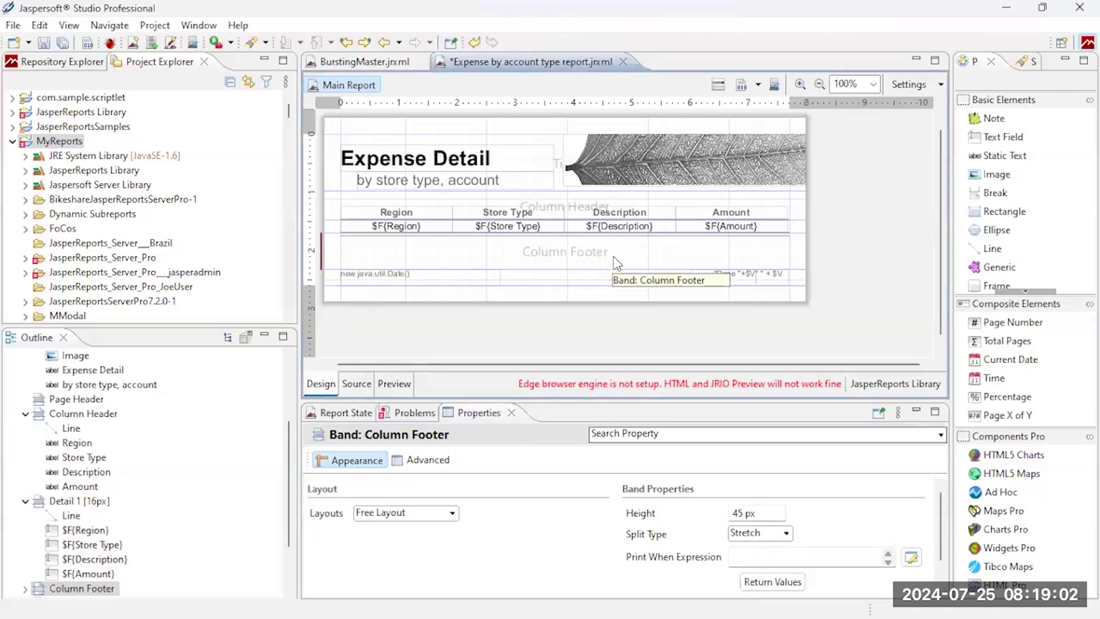
{"action": "key", "text": "Delete"}
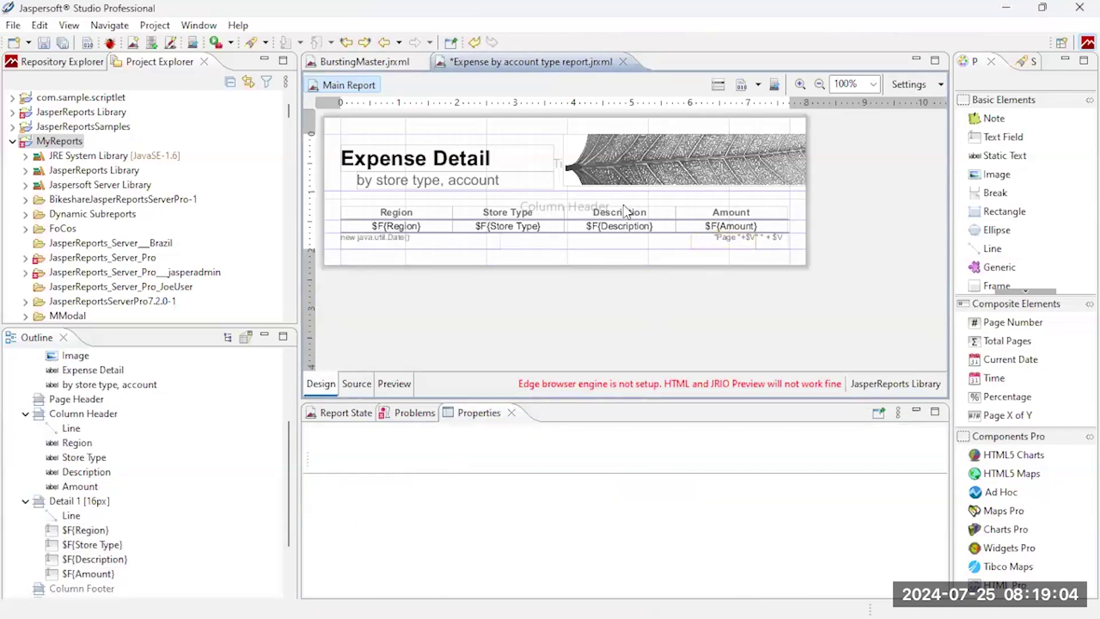
Step: Preview the Expense Detail report, showing 2 pages and 68 records with currency-formatted amounts
{"action": "left_click", "coordinate": [400, 382]}
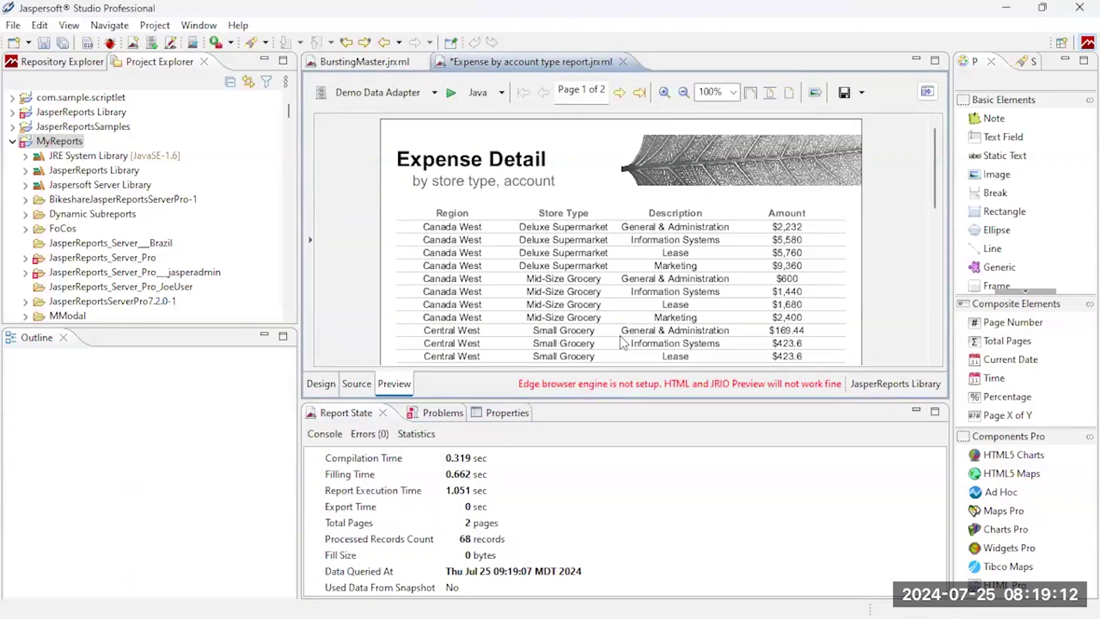
Step: Back in Design, create a new report parameter from the Outline and rename it Region
{"action": "left_click", "coordinate": [322, 384]}
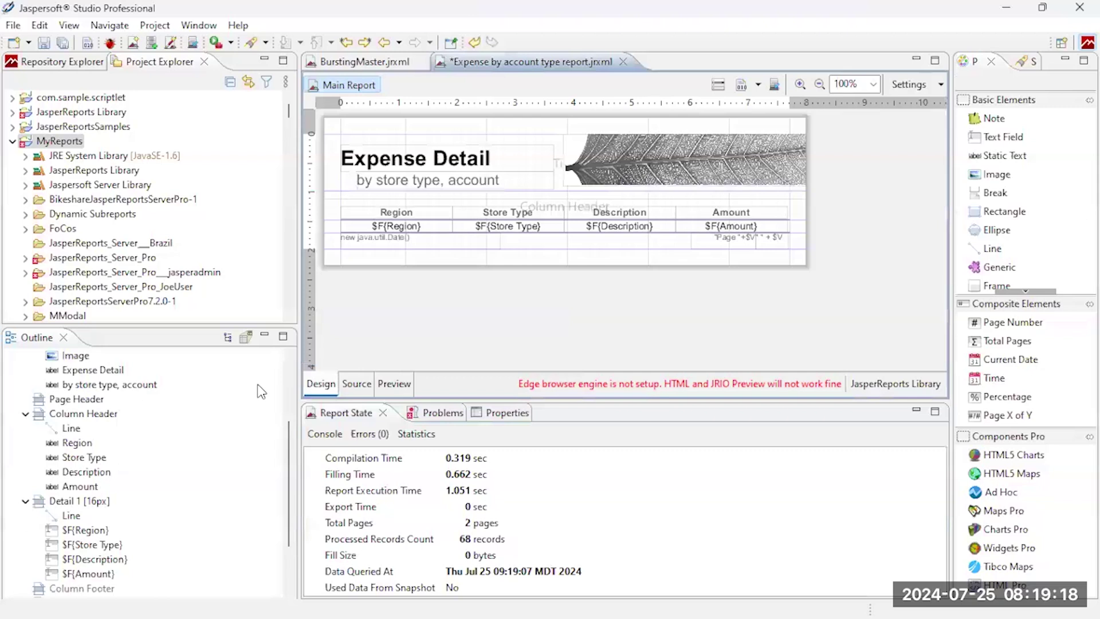
{"action": "scroll", "coordinate": [120, 393], "scroll_direction": "up", "scroll_amount": 3}
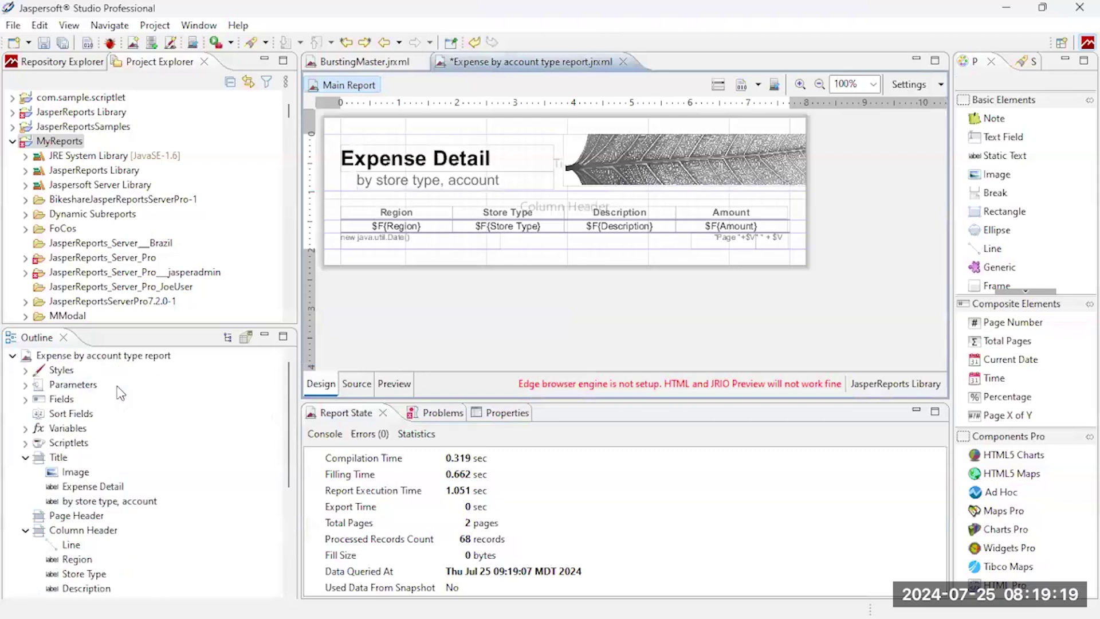
{"action": "right_click", "coordinate": [80, 385]}
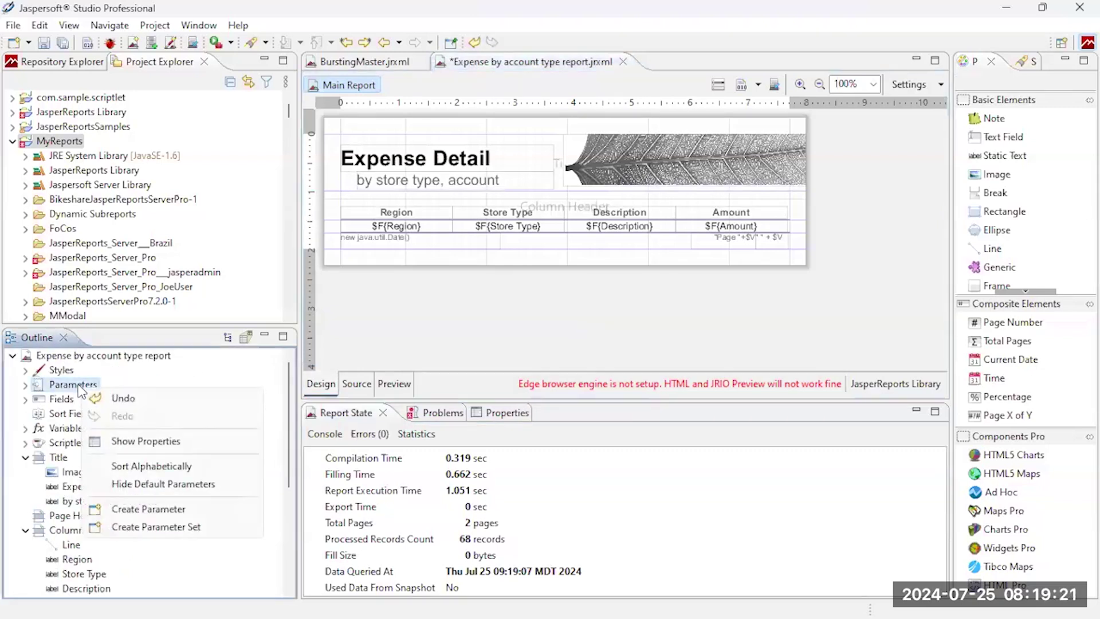
{"action": "left_click", "coordinate": [163, 509]}
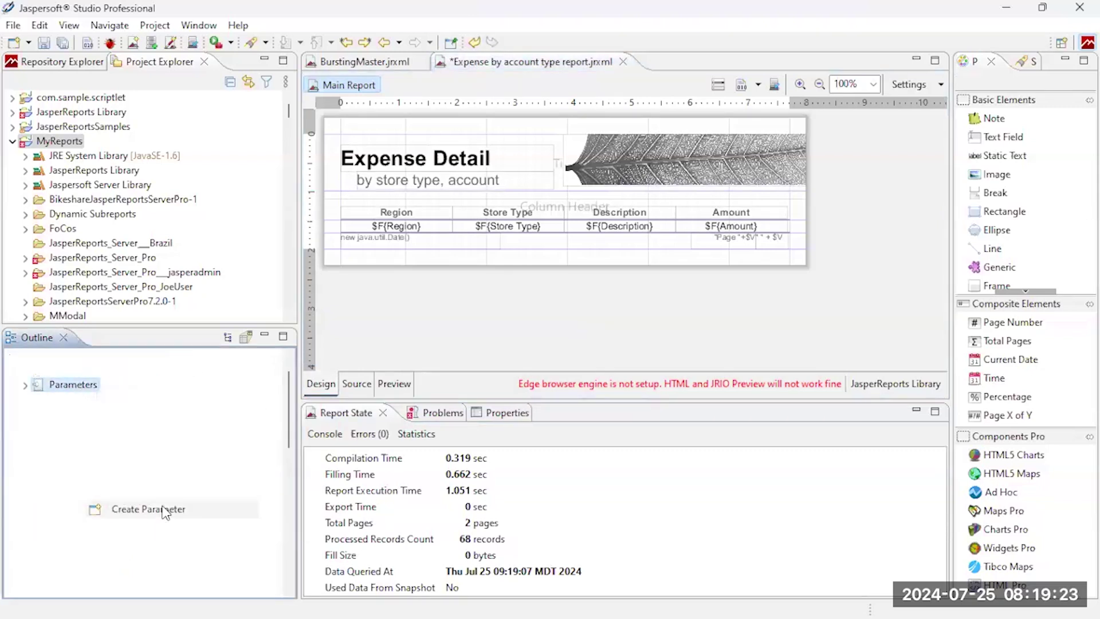
{"action": "left_click", "coordinate": [513, 413]}
{"action": "left_click", "coordinate": [411, 493]}
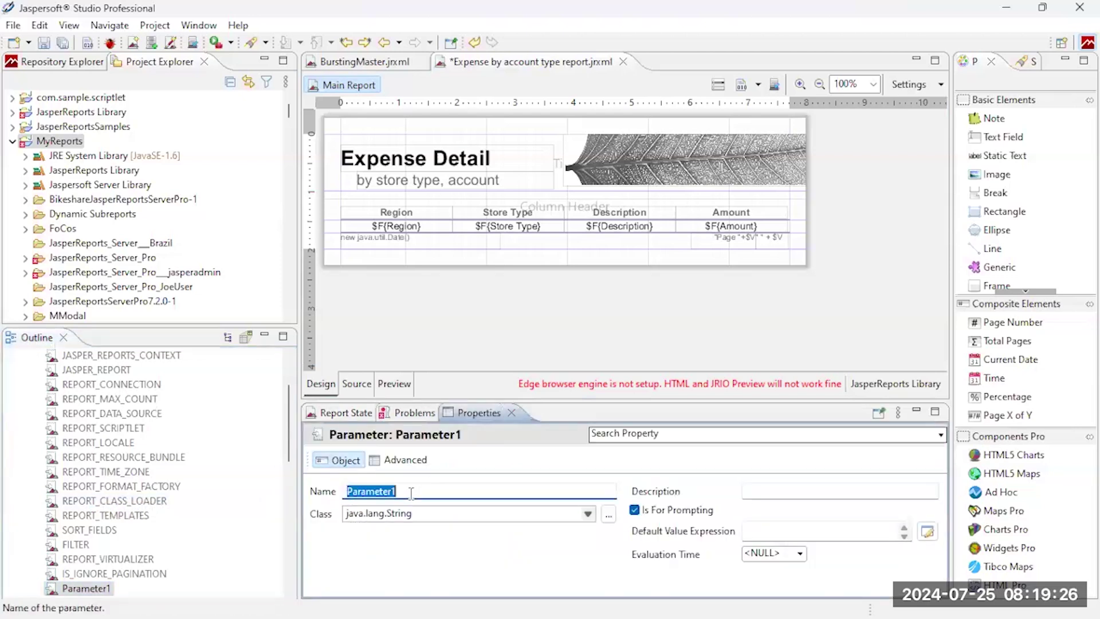
{"action": "type", "text": "Region"}
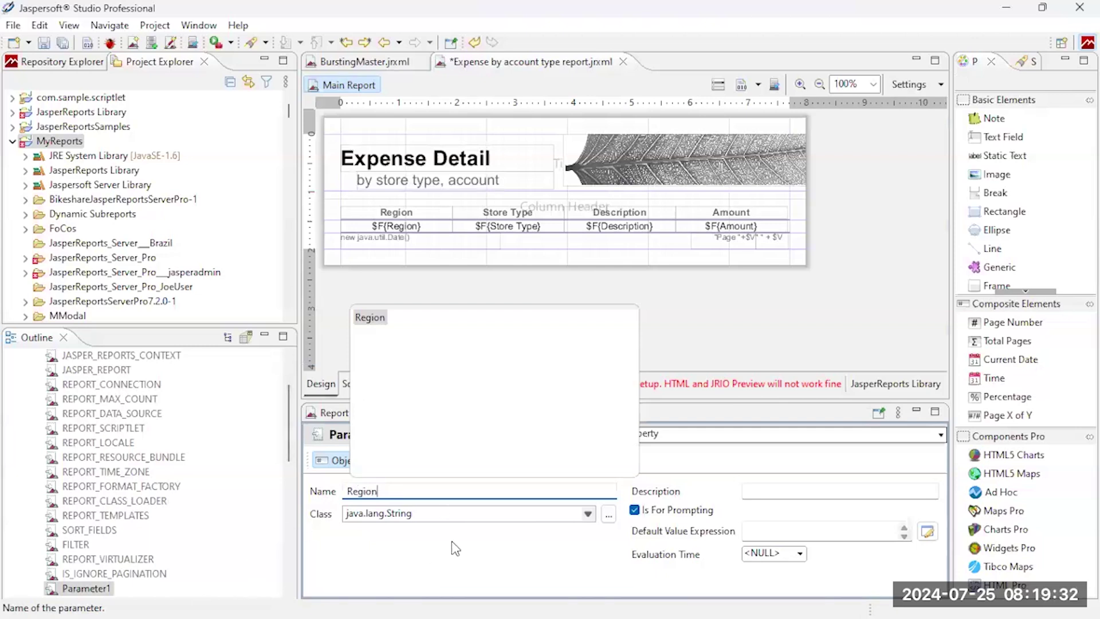
{"action": "left_click", "coordinate": [447, 514]}
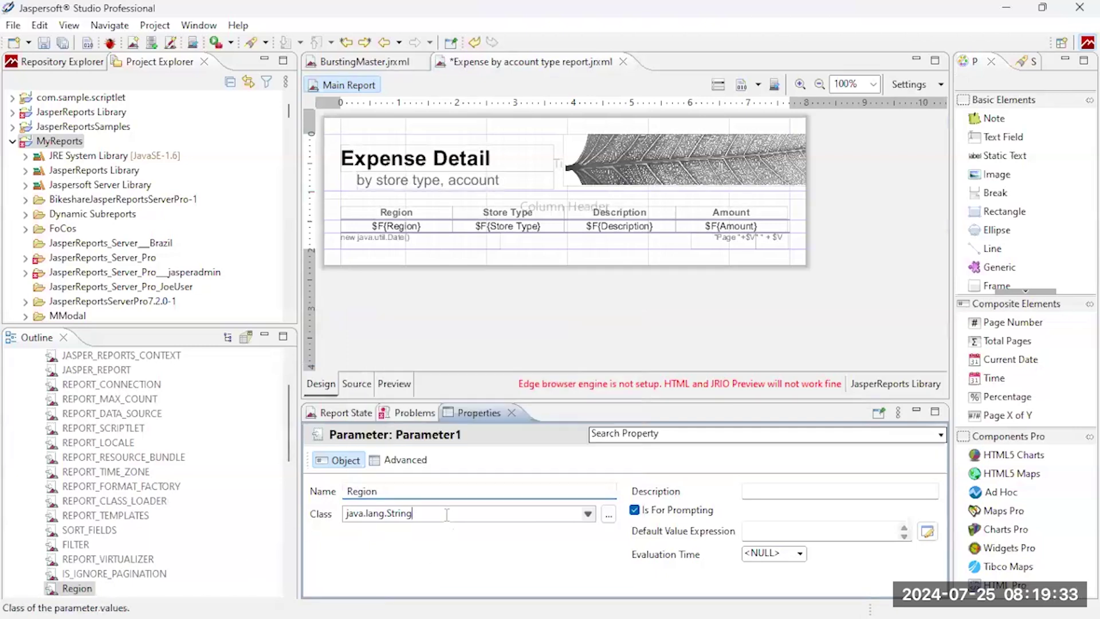
Step: Keep Region as java.lang.String and give it the default value "North West"
{"action": "left_click", "coordinate": [588, 513]}
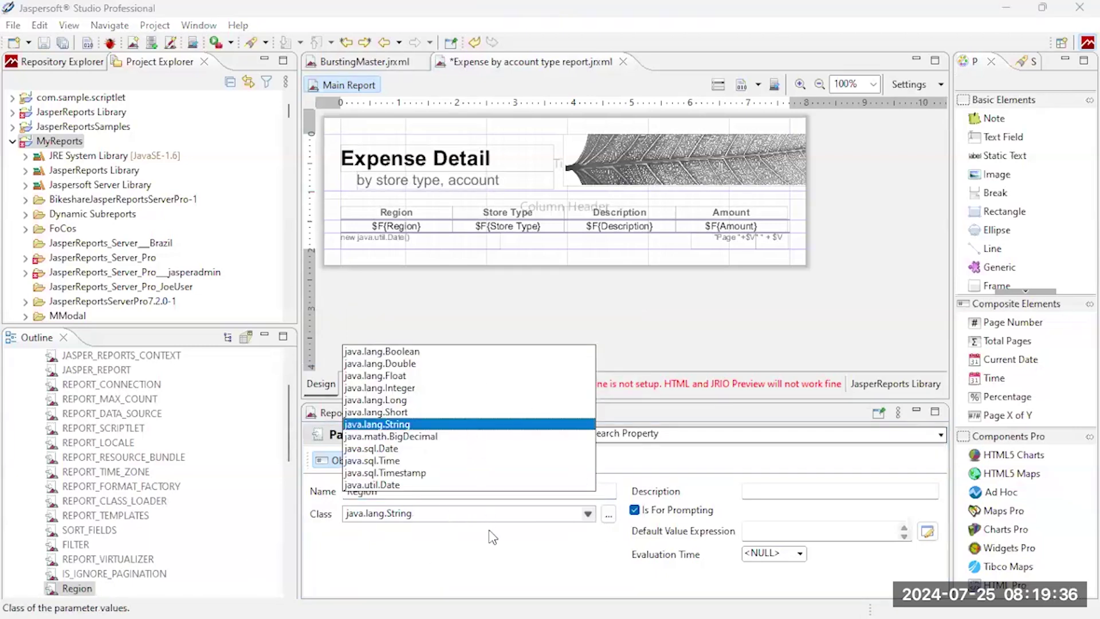
{"action": "left_click", "coordinate": [490, 537]}
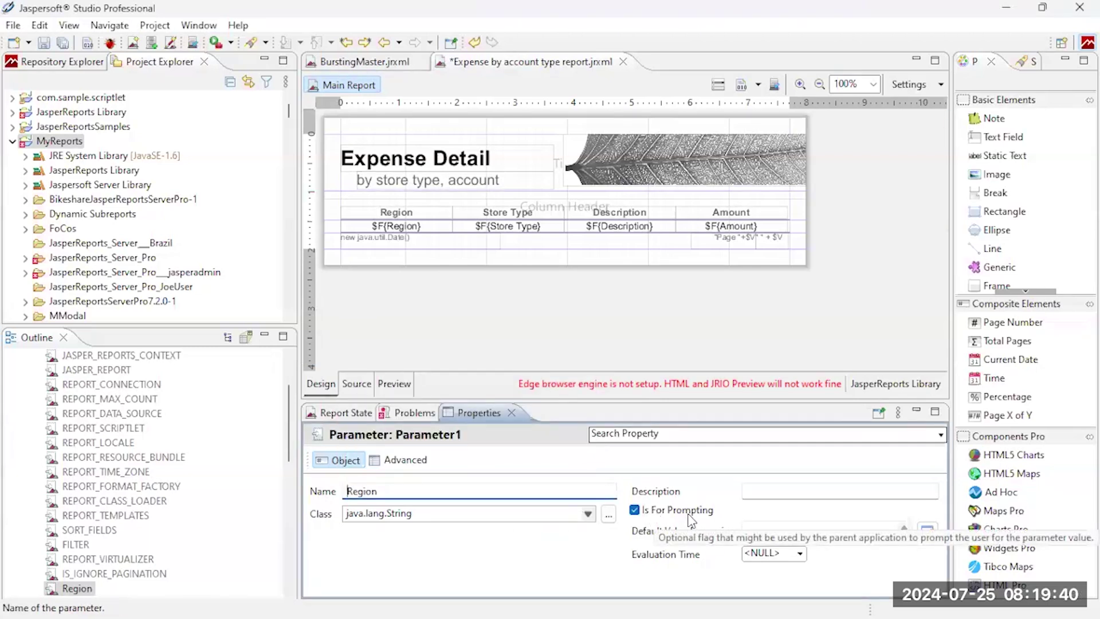
{"action": "left_click", "coordinate": [753, 530]}
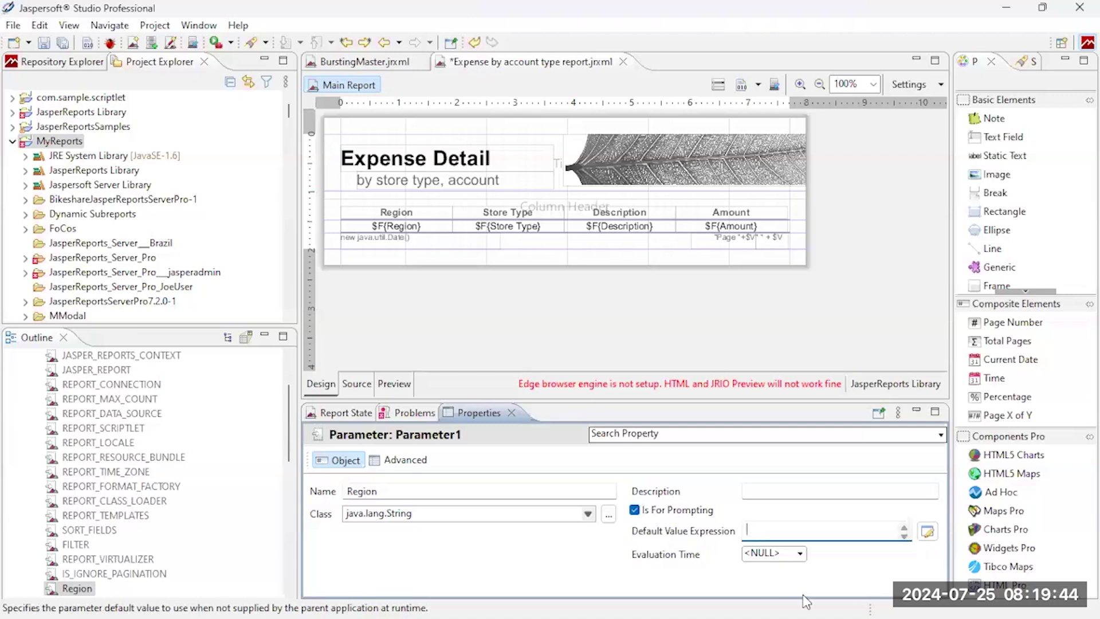
{"action": "type", "text": "\"North West"}
Step: Open the dataset query and add a 'where' line after the last join condition
{"action": "left_click", "coordinate": [717, 90]}
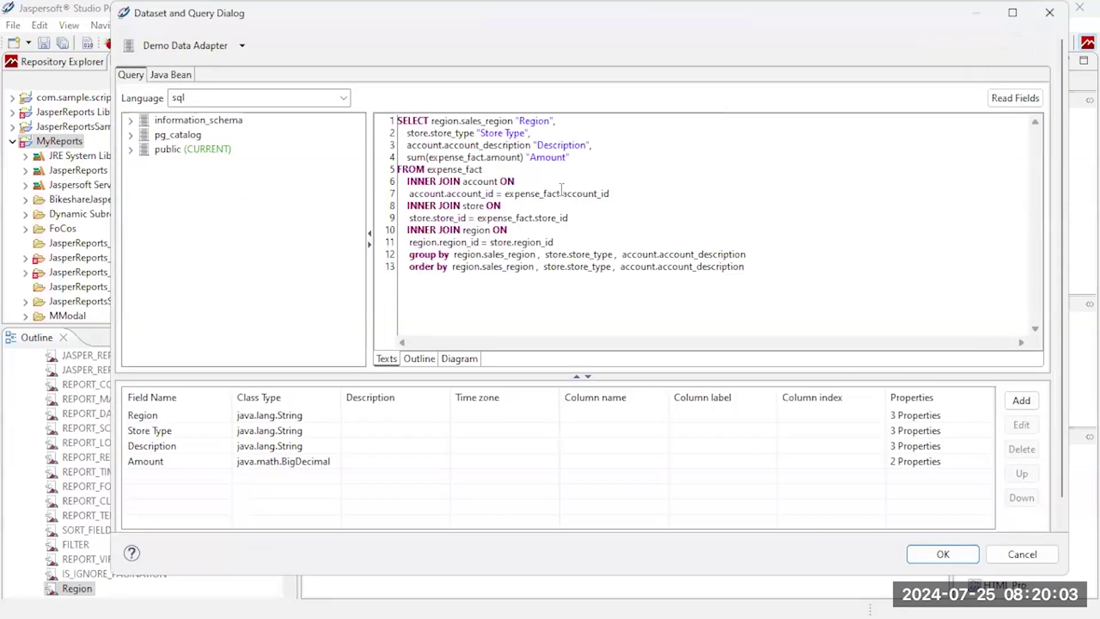
{"action": "left_click", "coordinate": [578, 236]}
{"action": "key", "text": "Return"}
{"action": "type", "text": "w"}
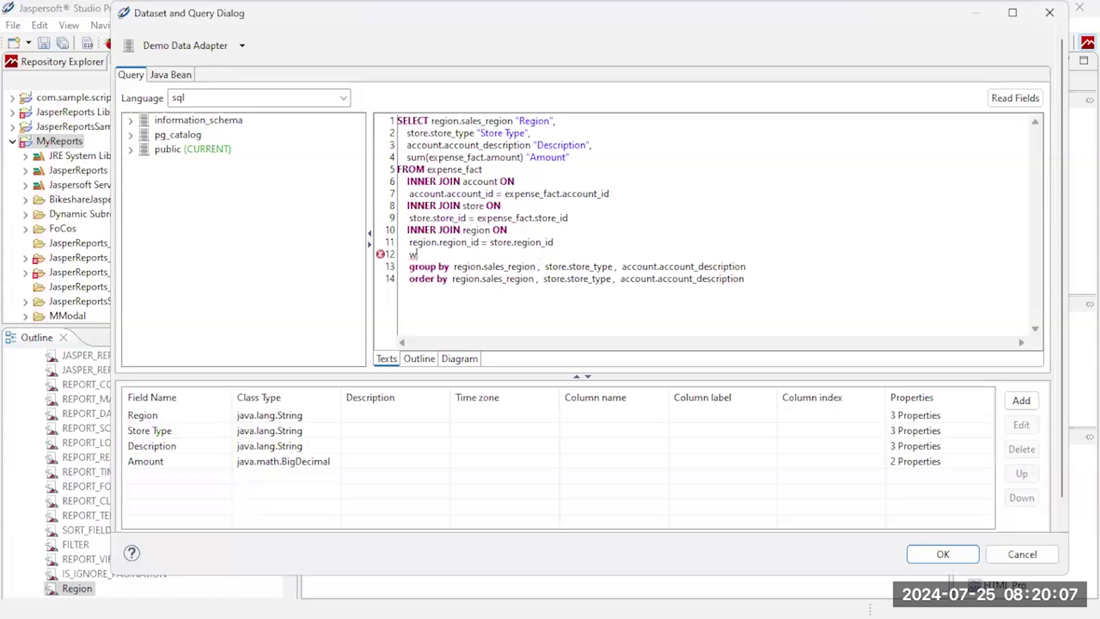
{"action": "type", "text": "here"}
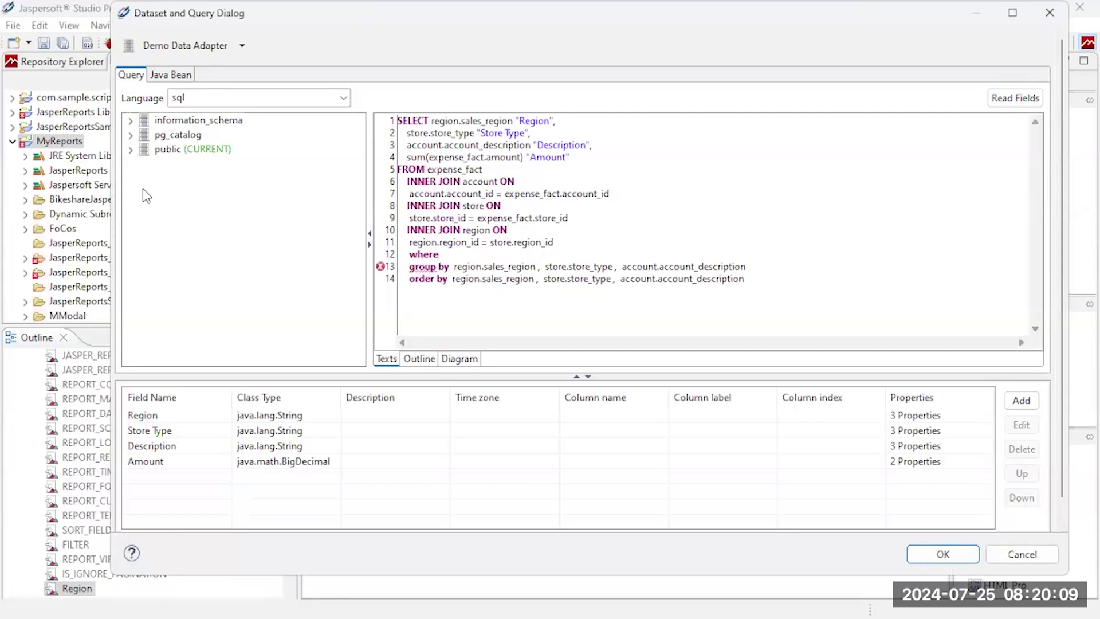
Step: Copy region.sales_region from the first query line and paste it after 'where'
{"action": "left_click", "coordinate": [131, 148]}
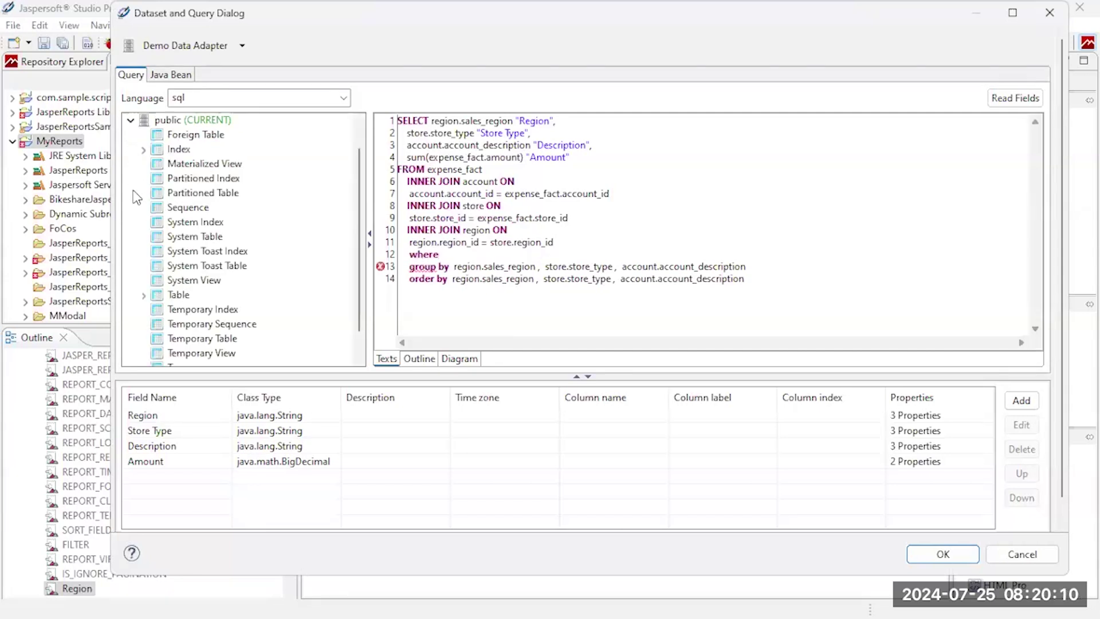
{"action": "left_click", "coordinate": [144, 294]}
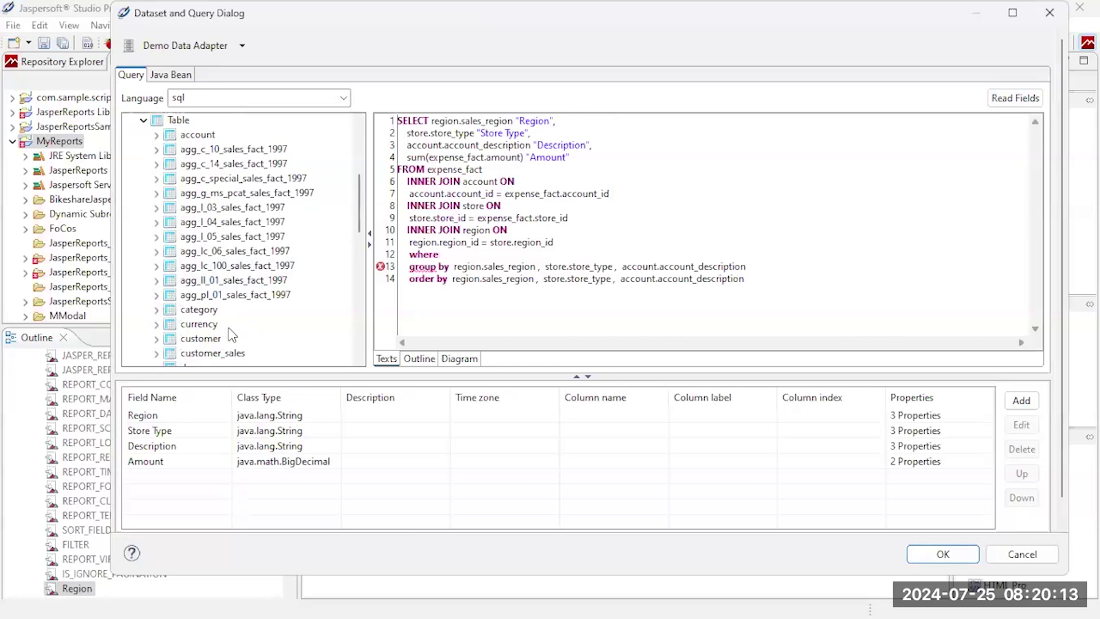
{"action": "scroll", "coordinate": [218, 329], "scroll_direction": "down", "scroll_amount": 5}
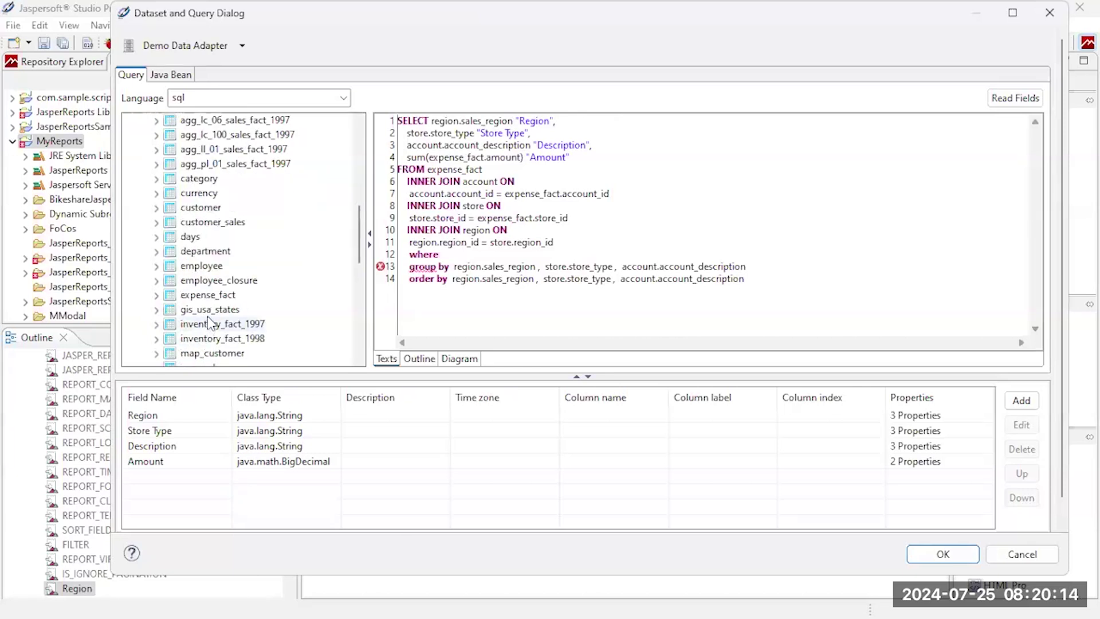
{"action": "double_click", "coordinate": [431, 120]}
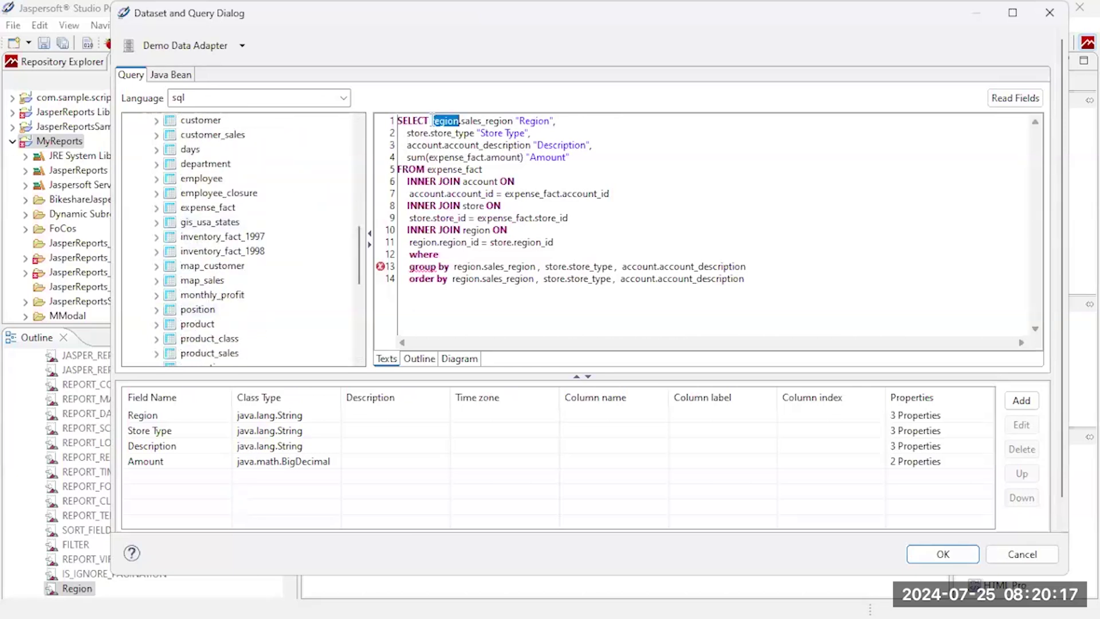
{"action": "left_click", "coordinate": [431, 121]}
{"action": "left_click_drag", "start_coordinate": [430, 120], "coordinate": [493, 123]}
{"action": "key", "text": "ctrl+c"}
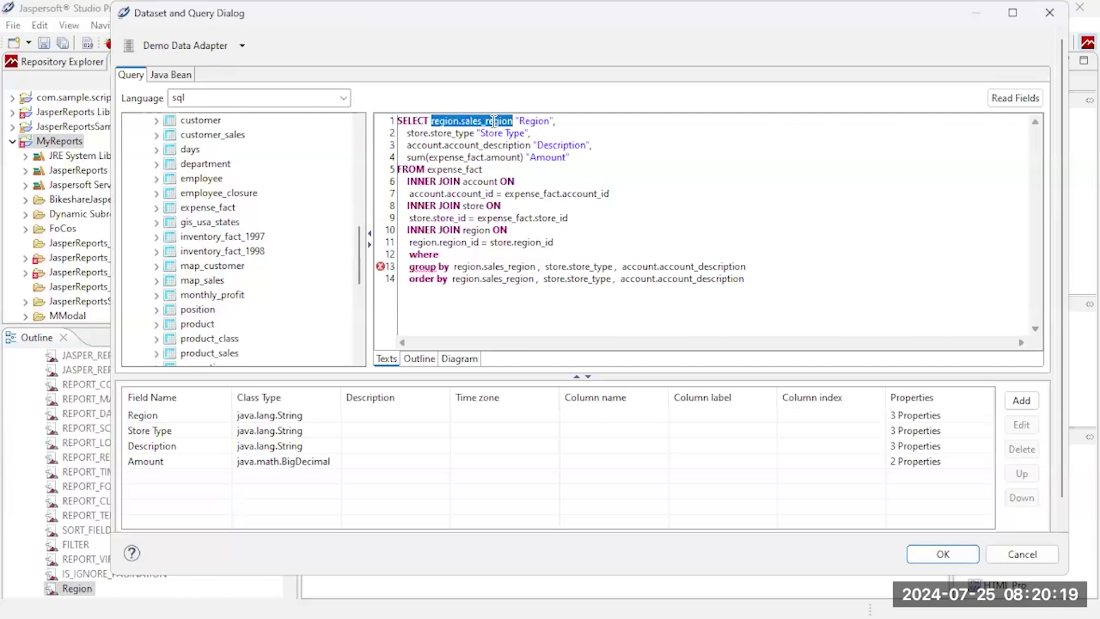
{"action": "left_click", "coordinate": [462, 253]}
{"action": "key", "text": "ctrl+v"}
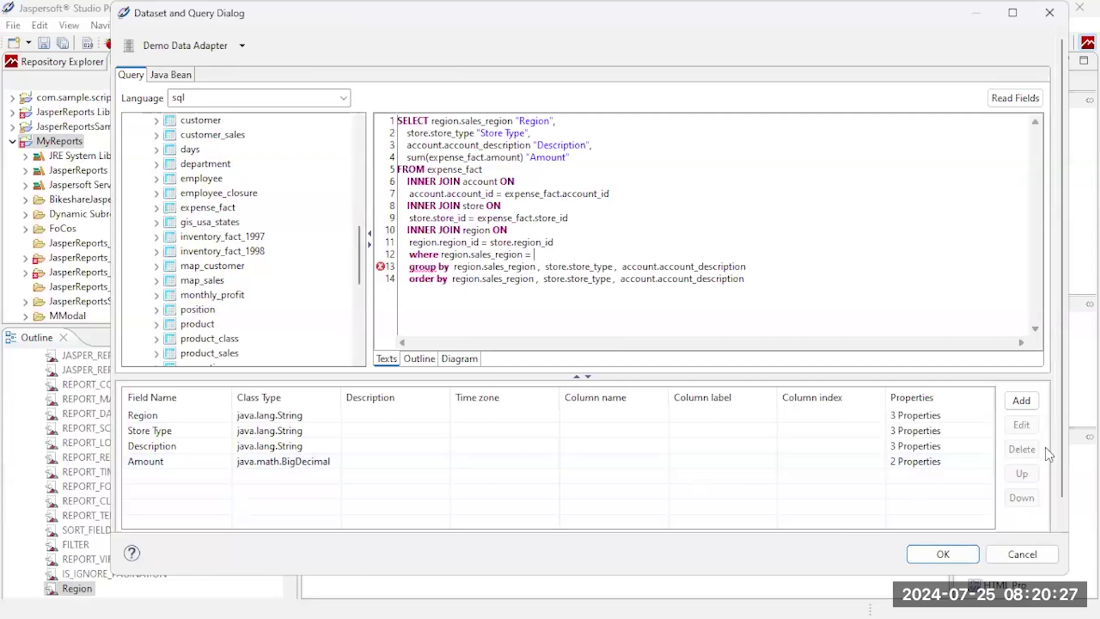
Step: Drag the Region parameter into the where clause, making it region.sales_region = $P{Region}
{"action": "scroll", "coordinate": [1023, 475], "scroll_direction": "down", "scroll_amount": 1}
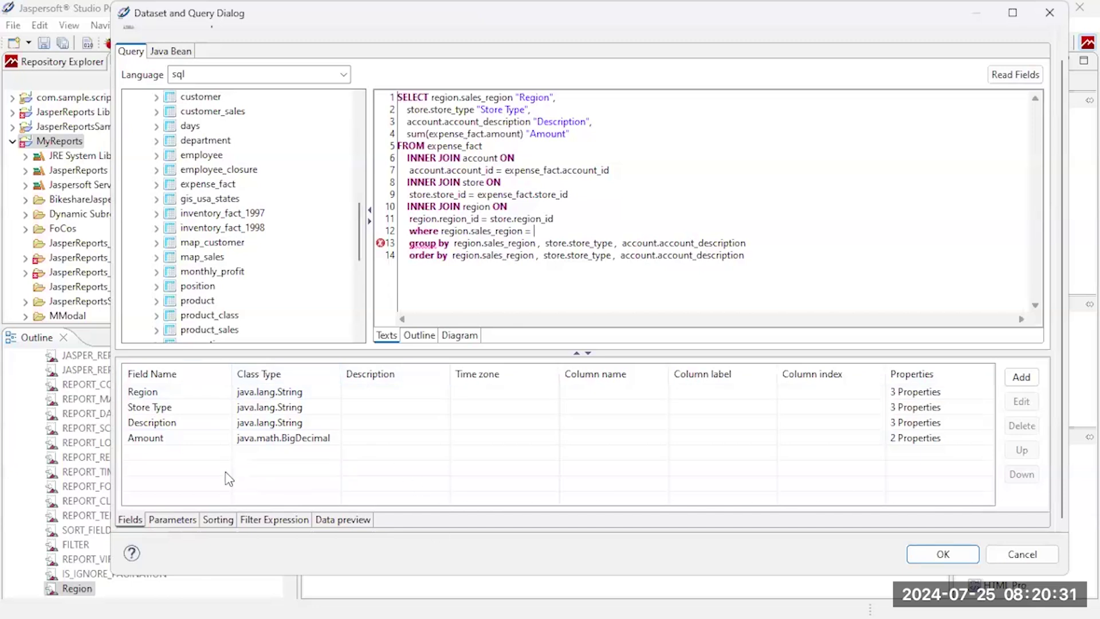
{"action": "left_click", "coordinate": [166, 520]}
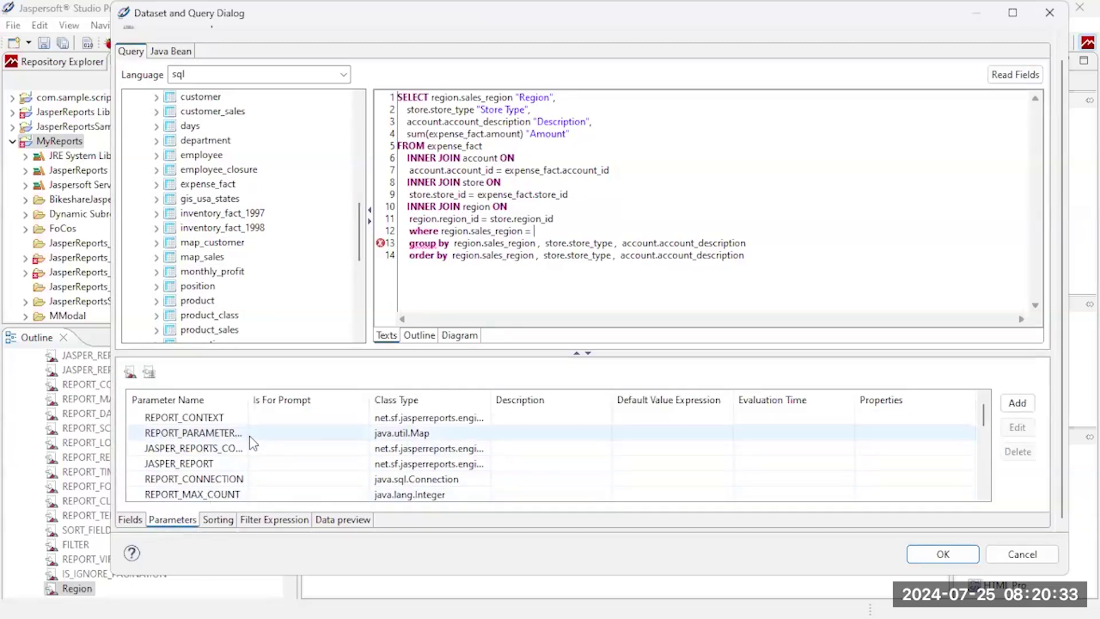
{"action": "scroll", "coordinate": [250, 441], "scroll_direction": "down", "scroll_amount": 3}
{"action": "scroll", "coordinate": [246, 451], "scroll_direction": "down", "scroll_amount": 2}
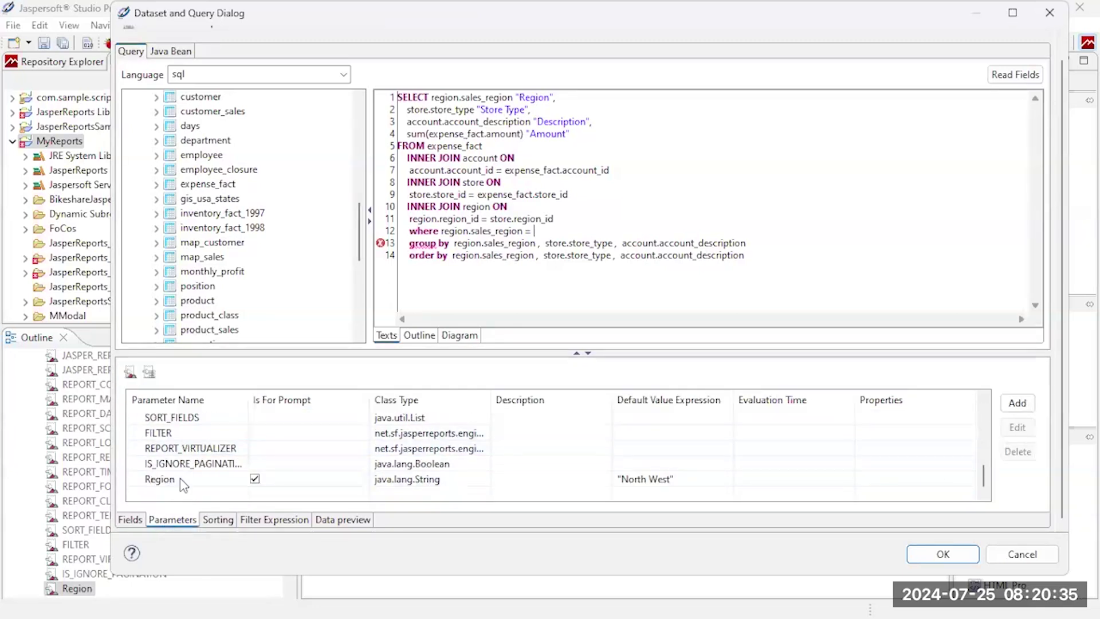
{"action": "mouse_move", "coordinate": [180, 477]}
{"action": "left_mouse_down"}
{"action": "mouse_move", "coordinate": [649, 252]}
{"action": "mouse_move", "coordinate": [642, 231]}
{"action": "left_mouse_up"}
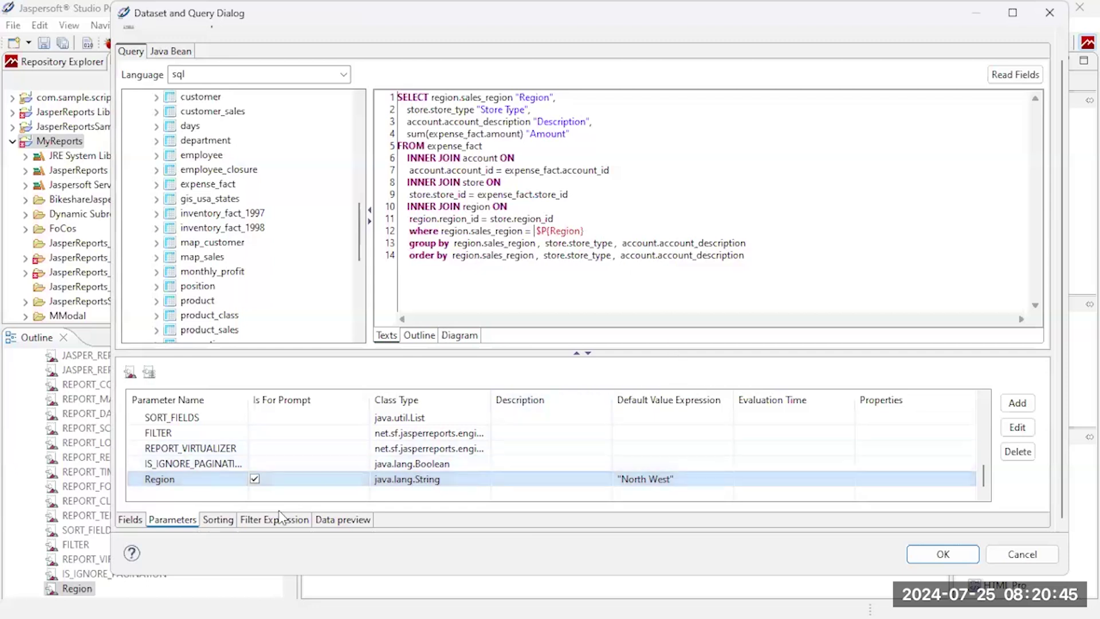
Step: Refresh the query's data preview to confirm only North West rows, then accept with OK
{"action": "left_click", "coordinate": [338, 522]}
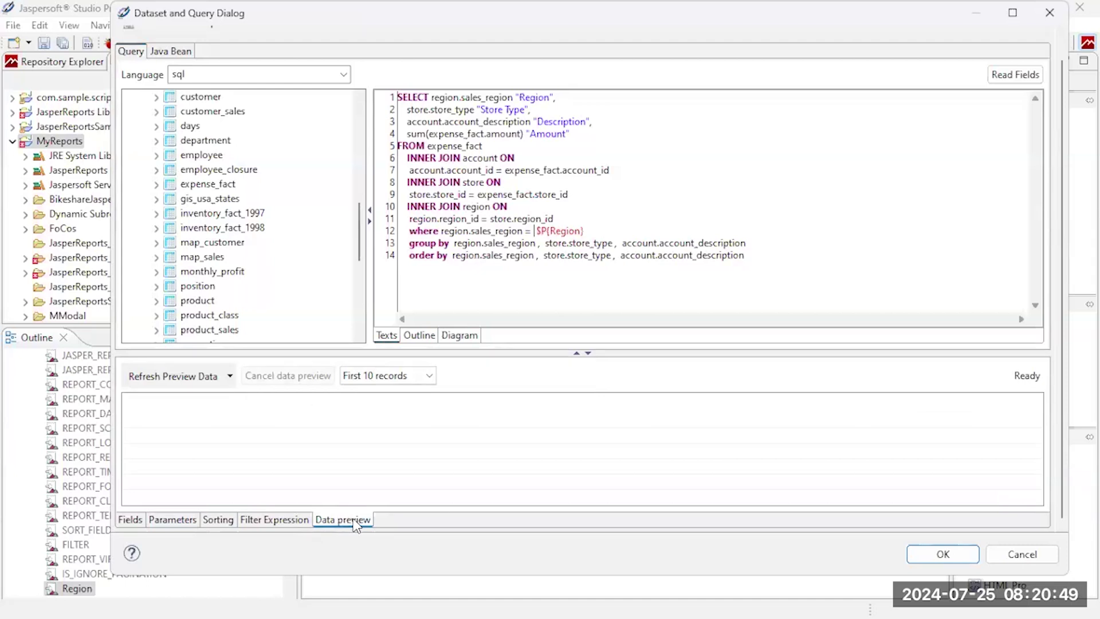
{"action": "left_click", "coordinate": [189, 376]}
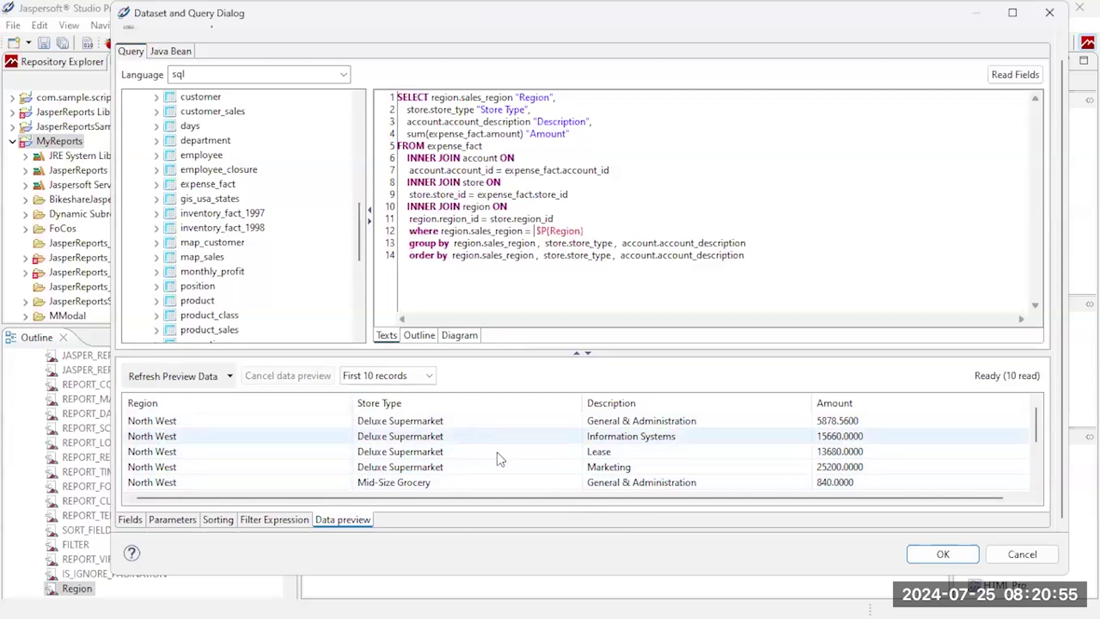
{"action": "left_click", "coordinate": [943, 554]}
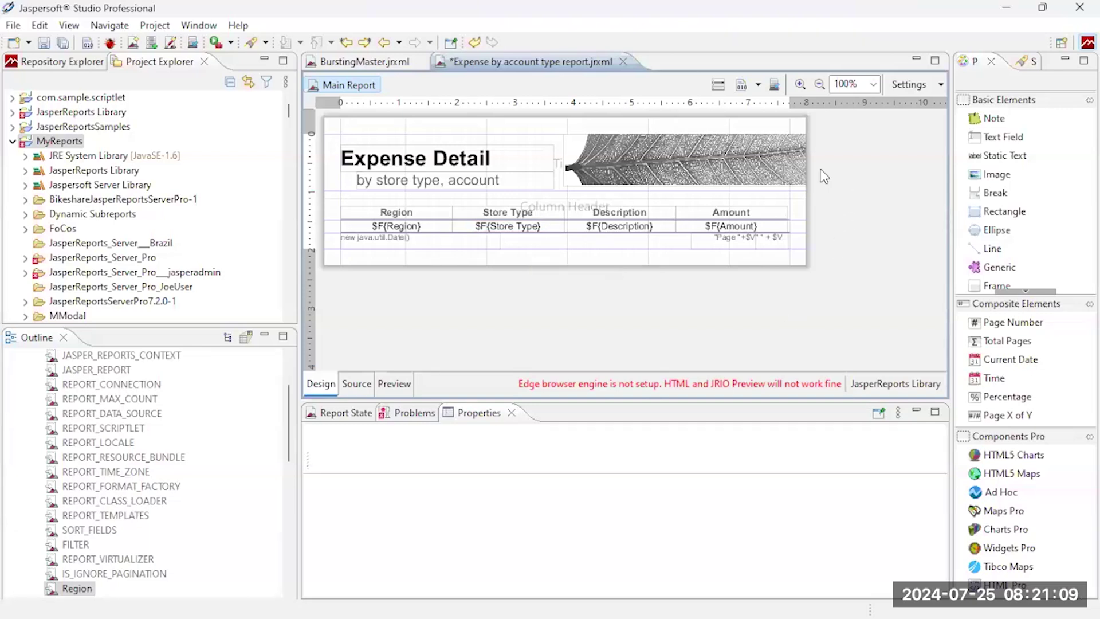
Step: Publish to the Embedded BI server's Reports folder, reaching resources leaf_banner_gray.png and Region
{"action": "left_click", "coordinate": [774, 84]}
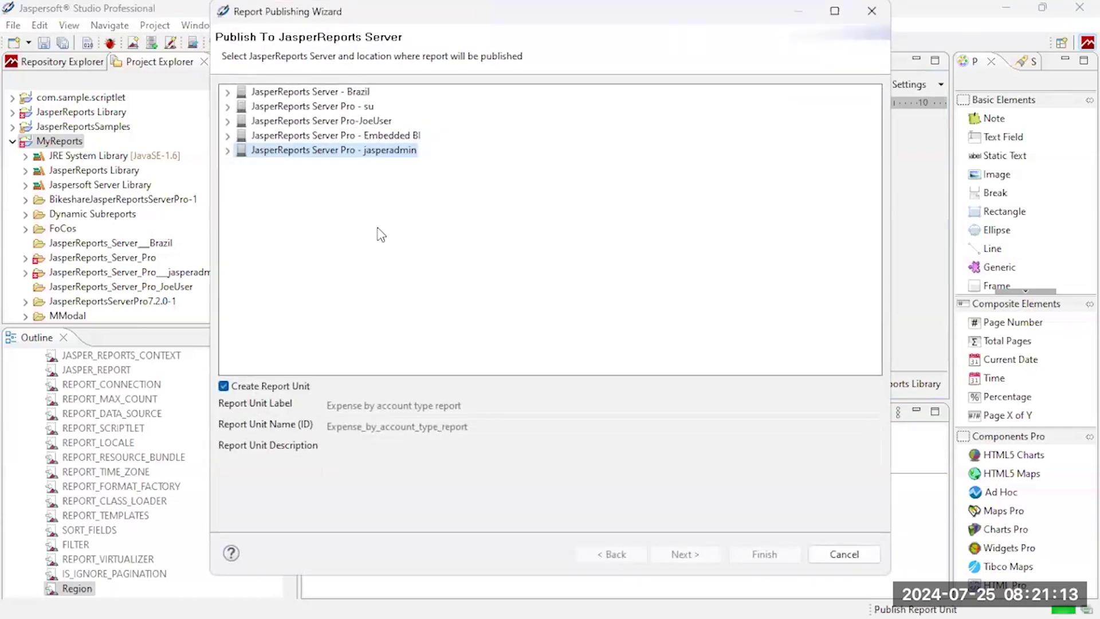
{"action": "left_click", "coordinate": [228, 136]}
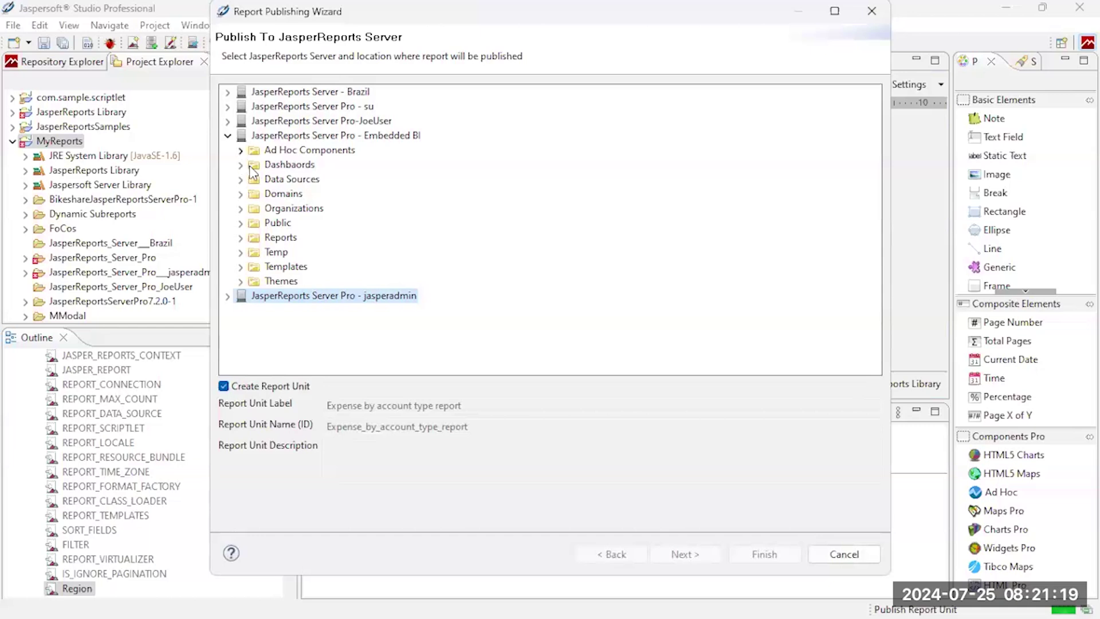
{"action": "left_click", "coordinate": [241, 237]}
{"action": "left_click", "coordinate": [279, 237]}
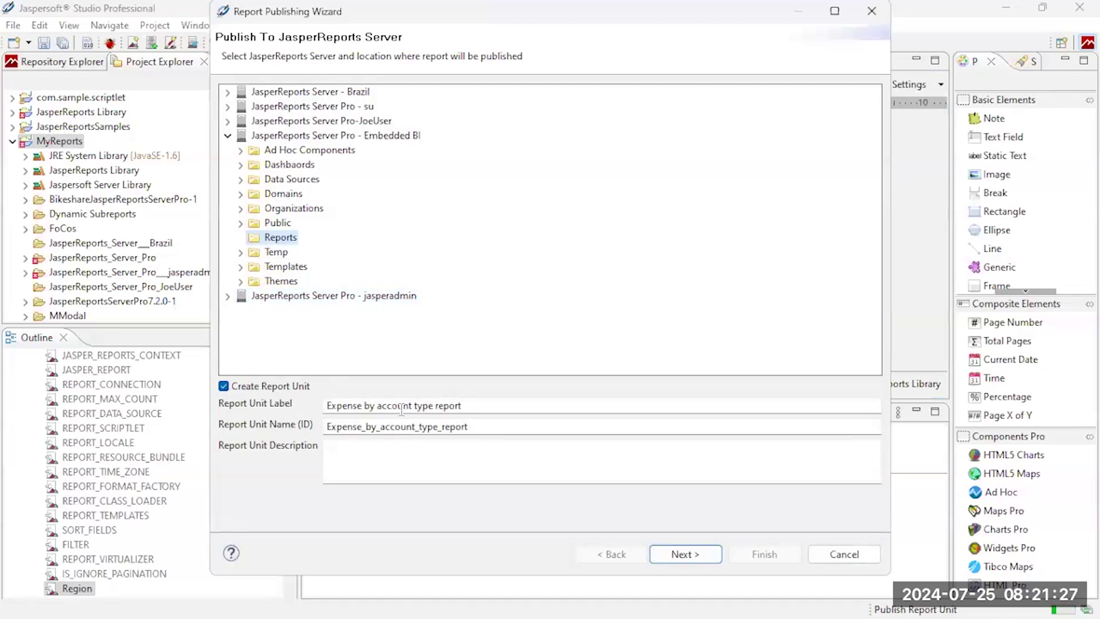
{"action": "left_click", "coordinate": [686, 554]}
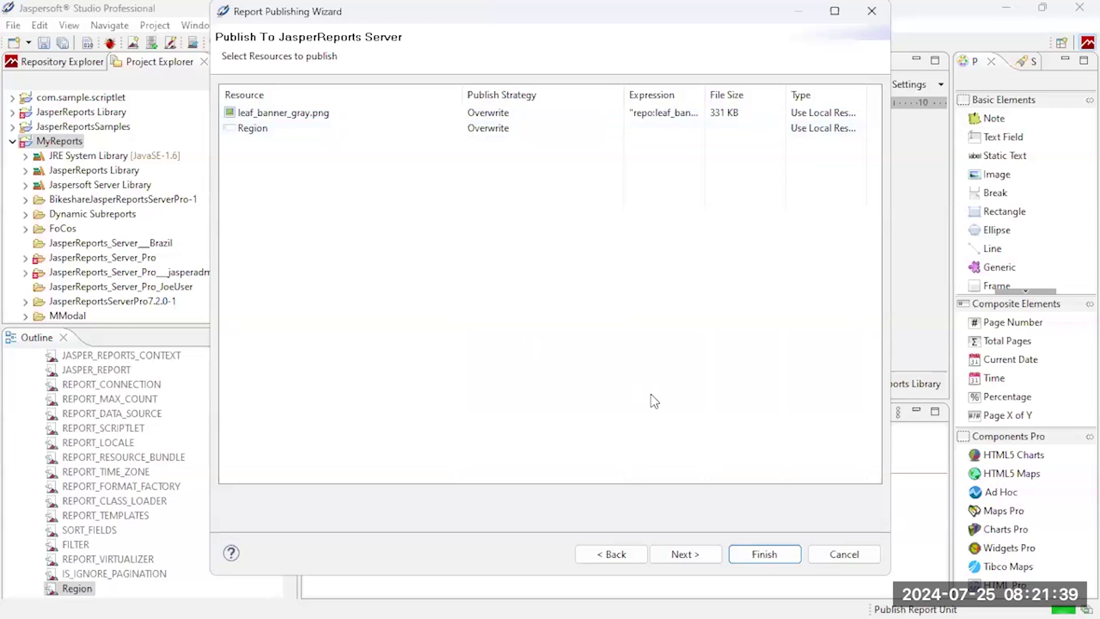
Step: Finish publishing with the repository data source /Data_Sources/Demo and acknowledge the success message
{"action": "left_click", "coordinate": [702, 553]}
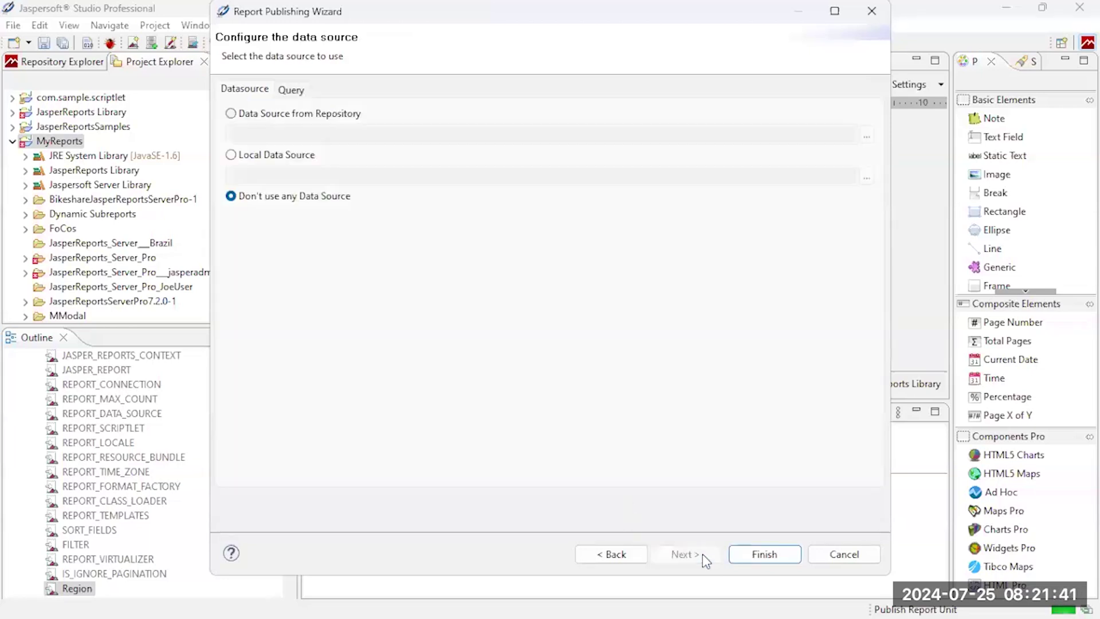
{"action": "left_click", "coordinate": [355, 114]}
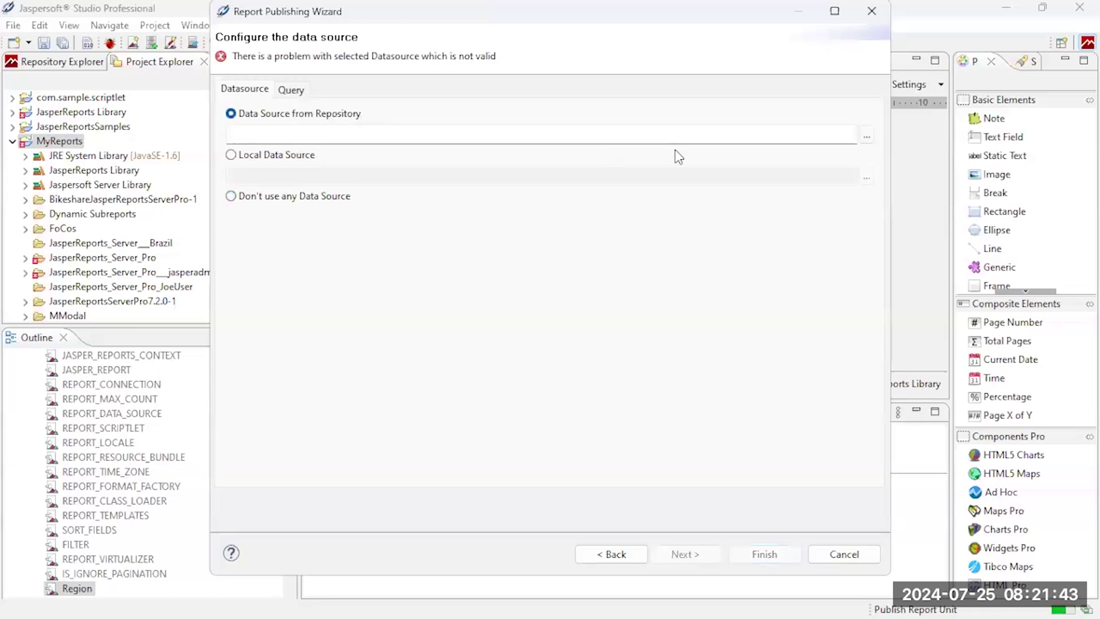
{"action": "left_click", "coordinate": [867, 137]}
{"action": "left_click", "coordinate": [355, 161]}
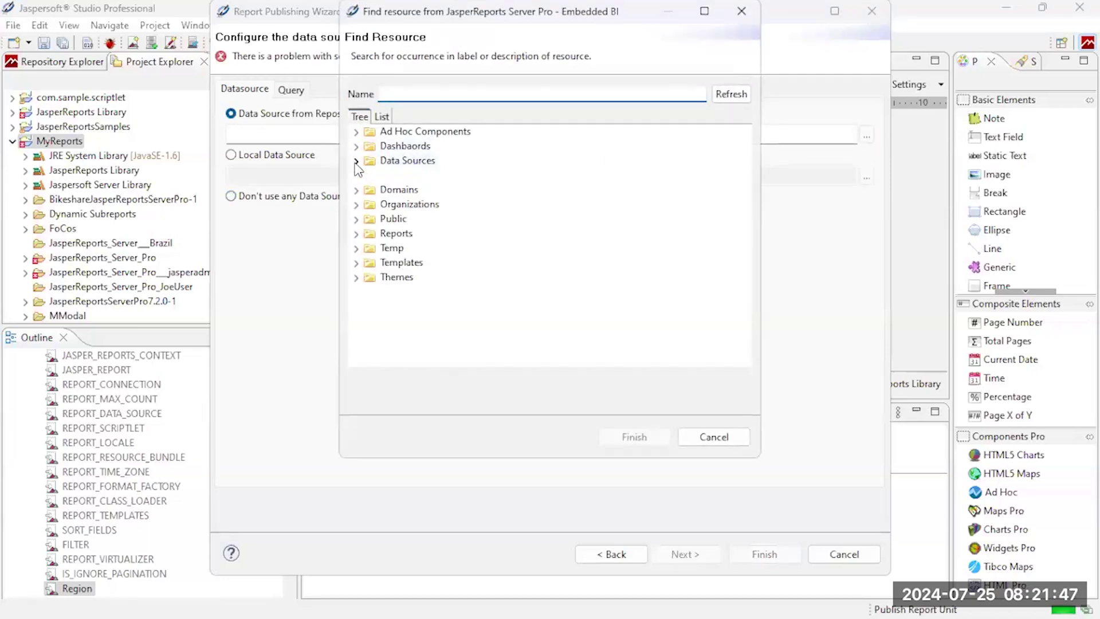
{"action": "left_click", "coordinate": [401, 176]}
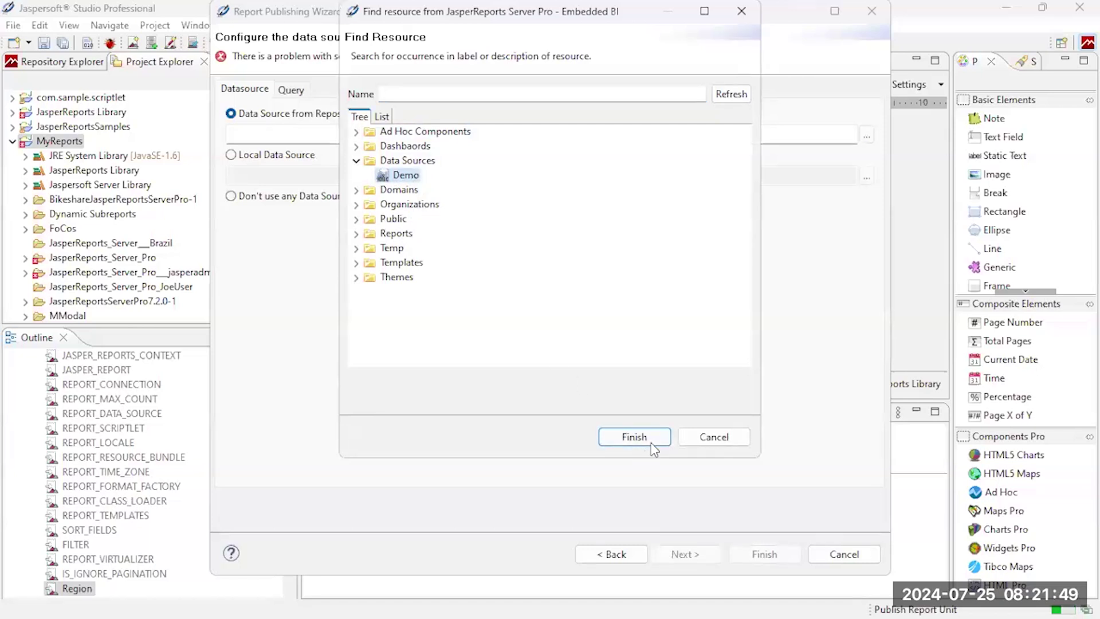
{"action": "left_click", "coordinate": [633, 437]}
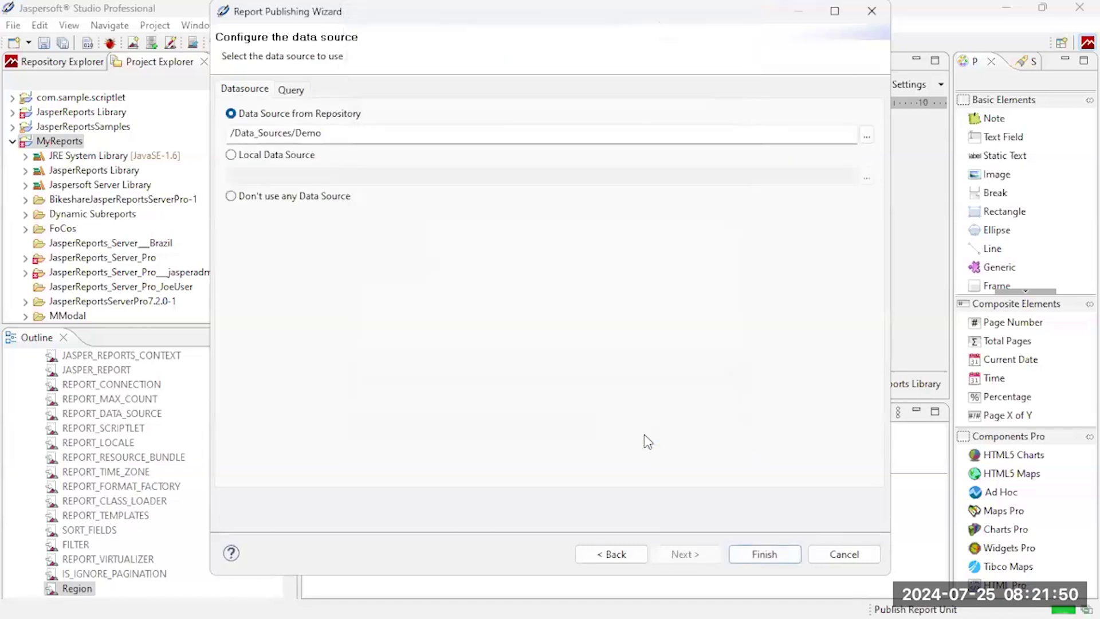
{"action": "left_click", "coordinate": [761, 556]}
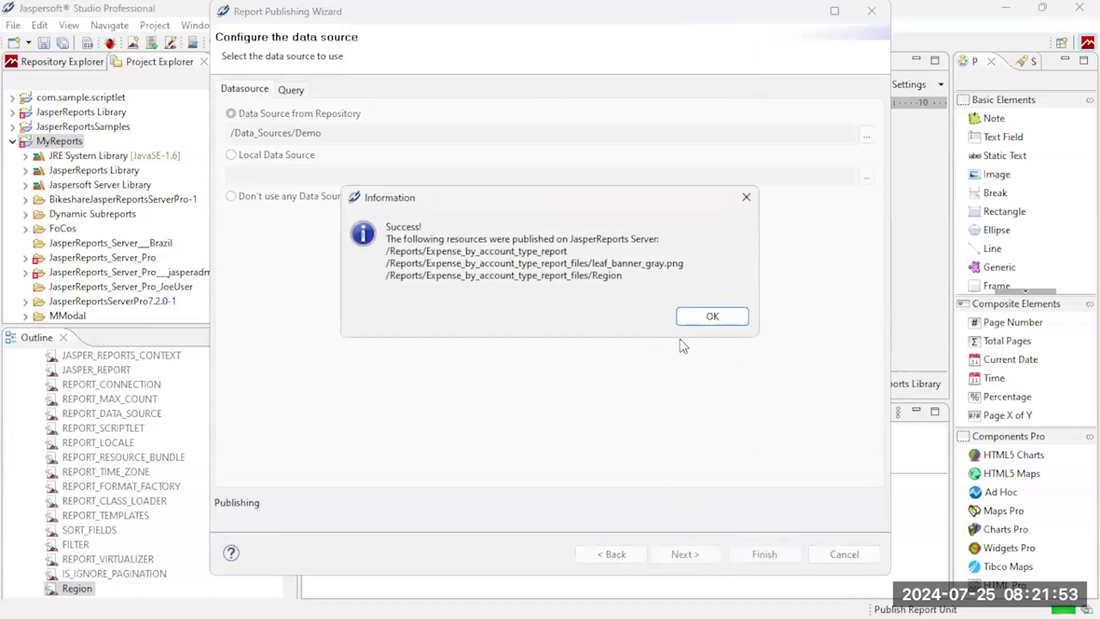
{"action": "left_click", "coordinate": [713, 316]}
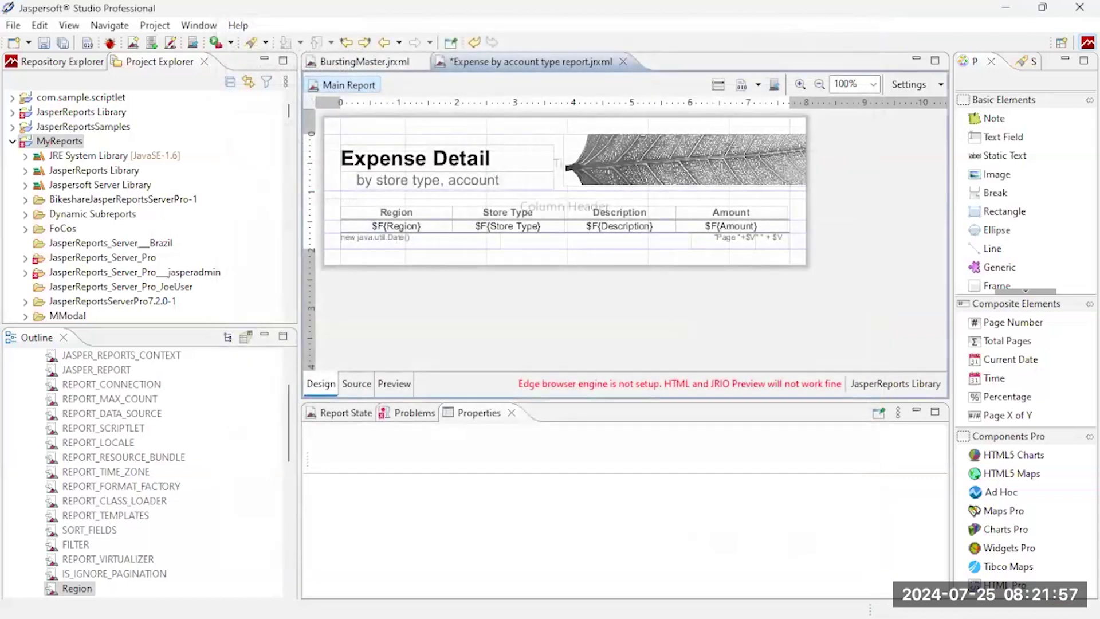
Step: In the browser, run Expense by account type from Reports for Region North West, then close it
{"action": "key", "text": "alt+Tab"}
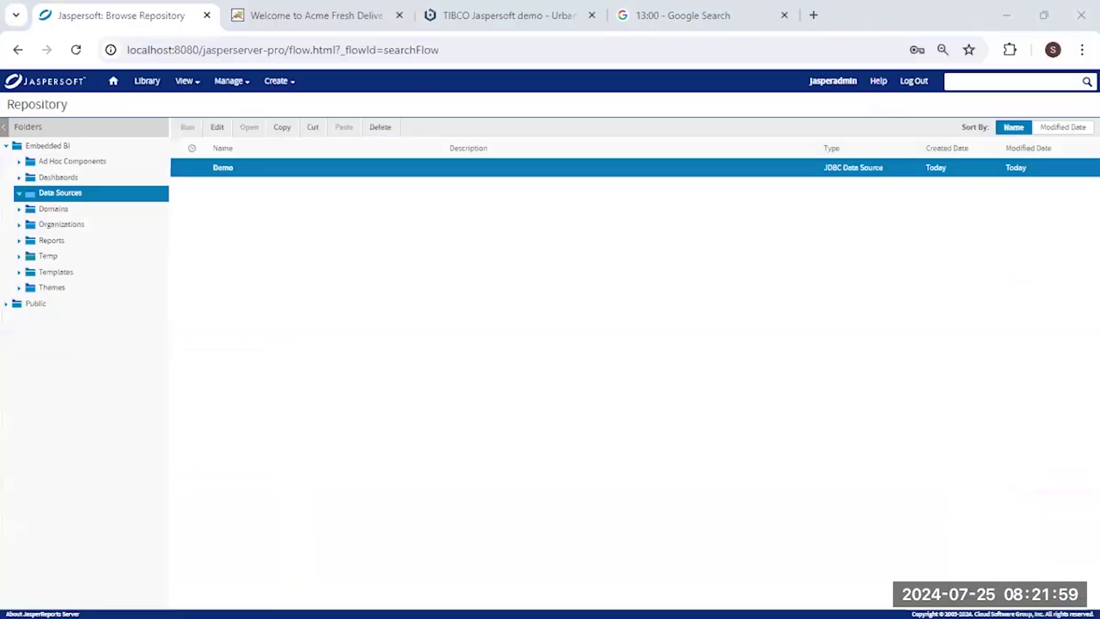
{"action": "left_click", "coordinate": [75, 242]}
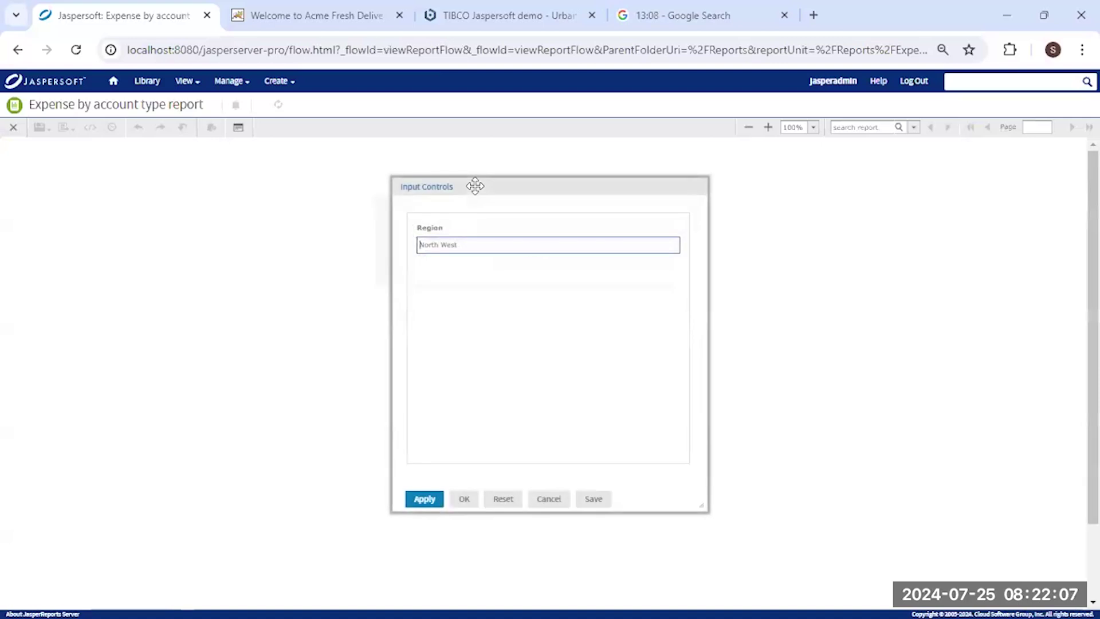
{"action": "left_click", "coordinate": [488, 245]}
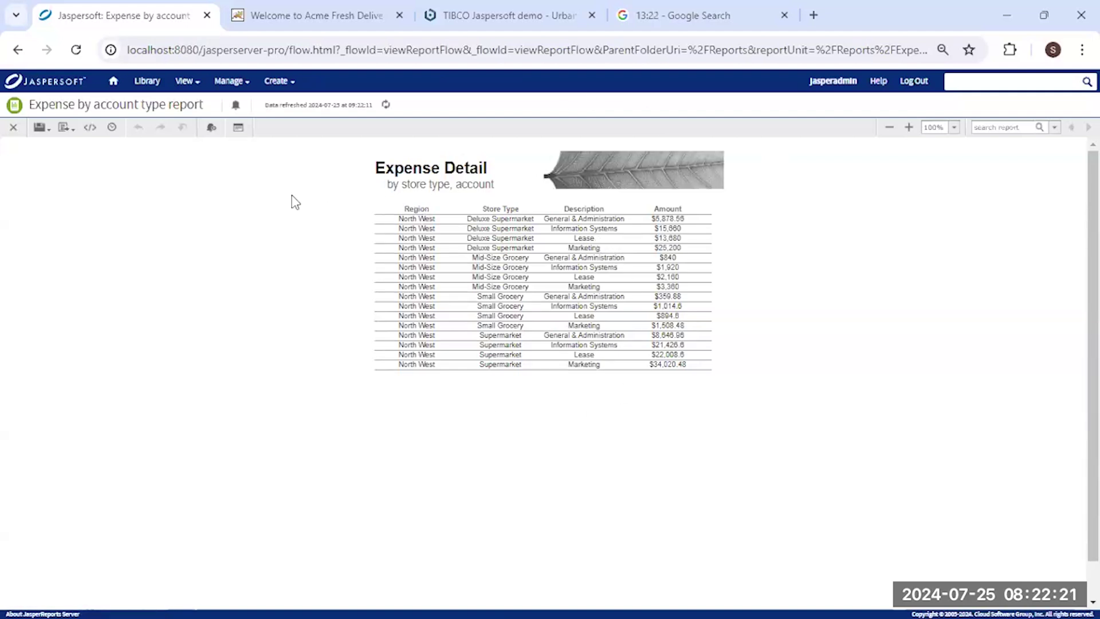
{"action": "left_click", "coordinate": [72, 127]}
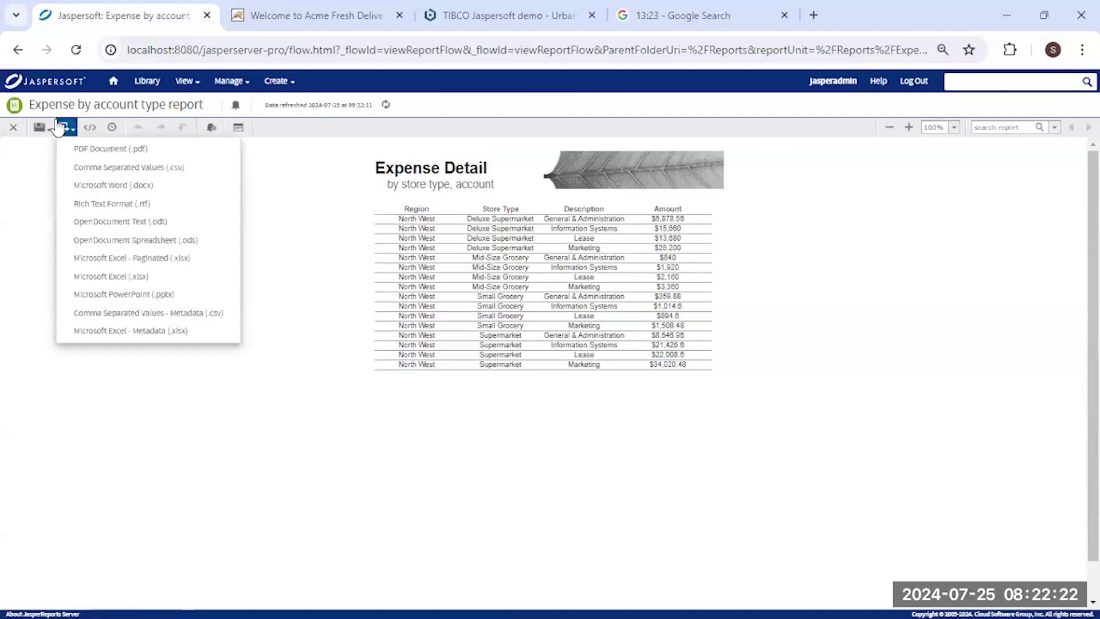
{"action": "left_click", "coordinate": [13, 131]}
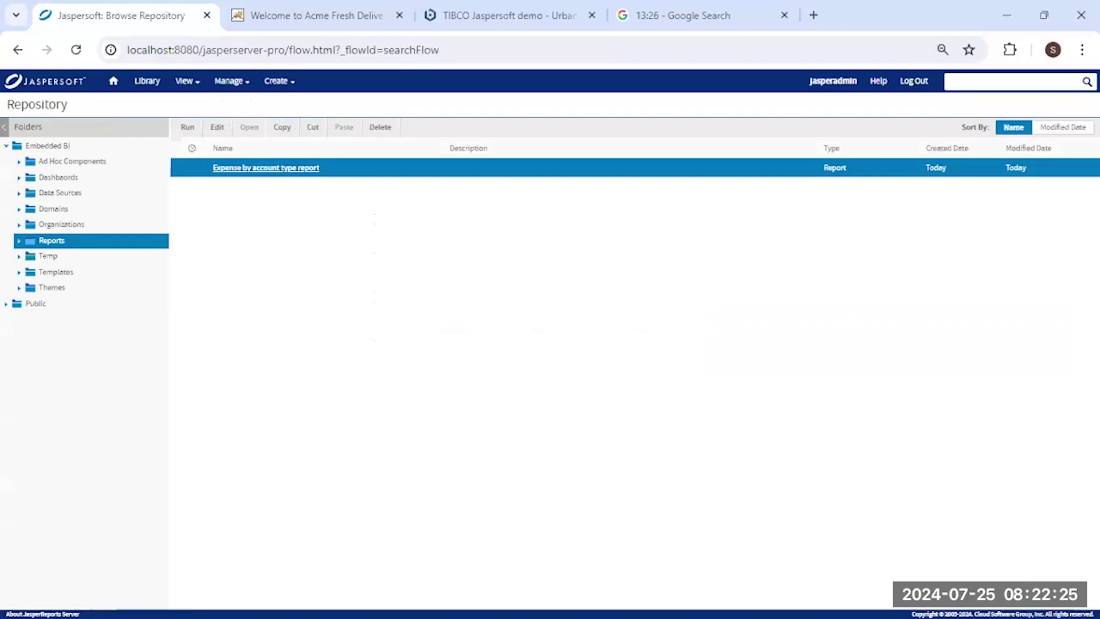